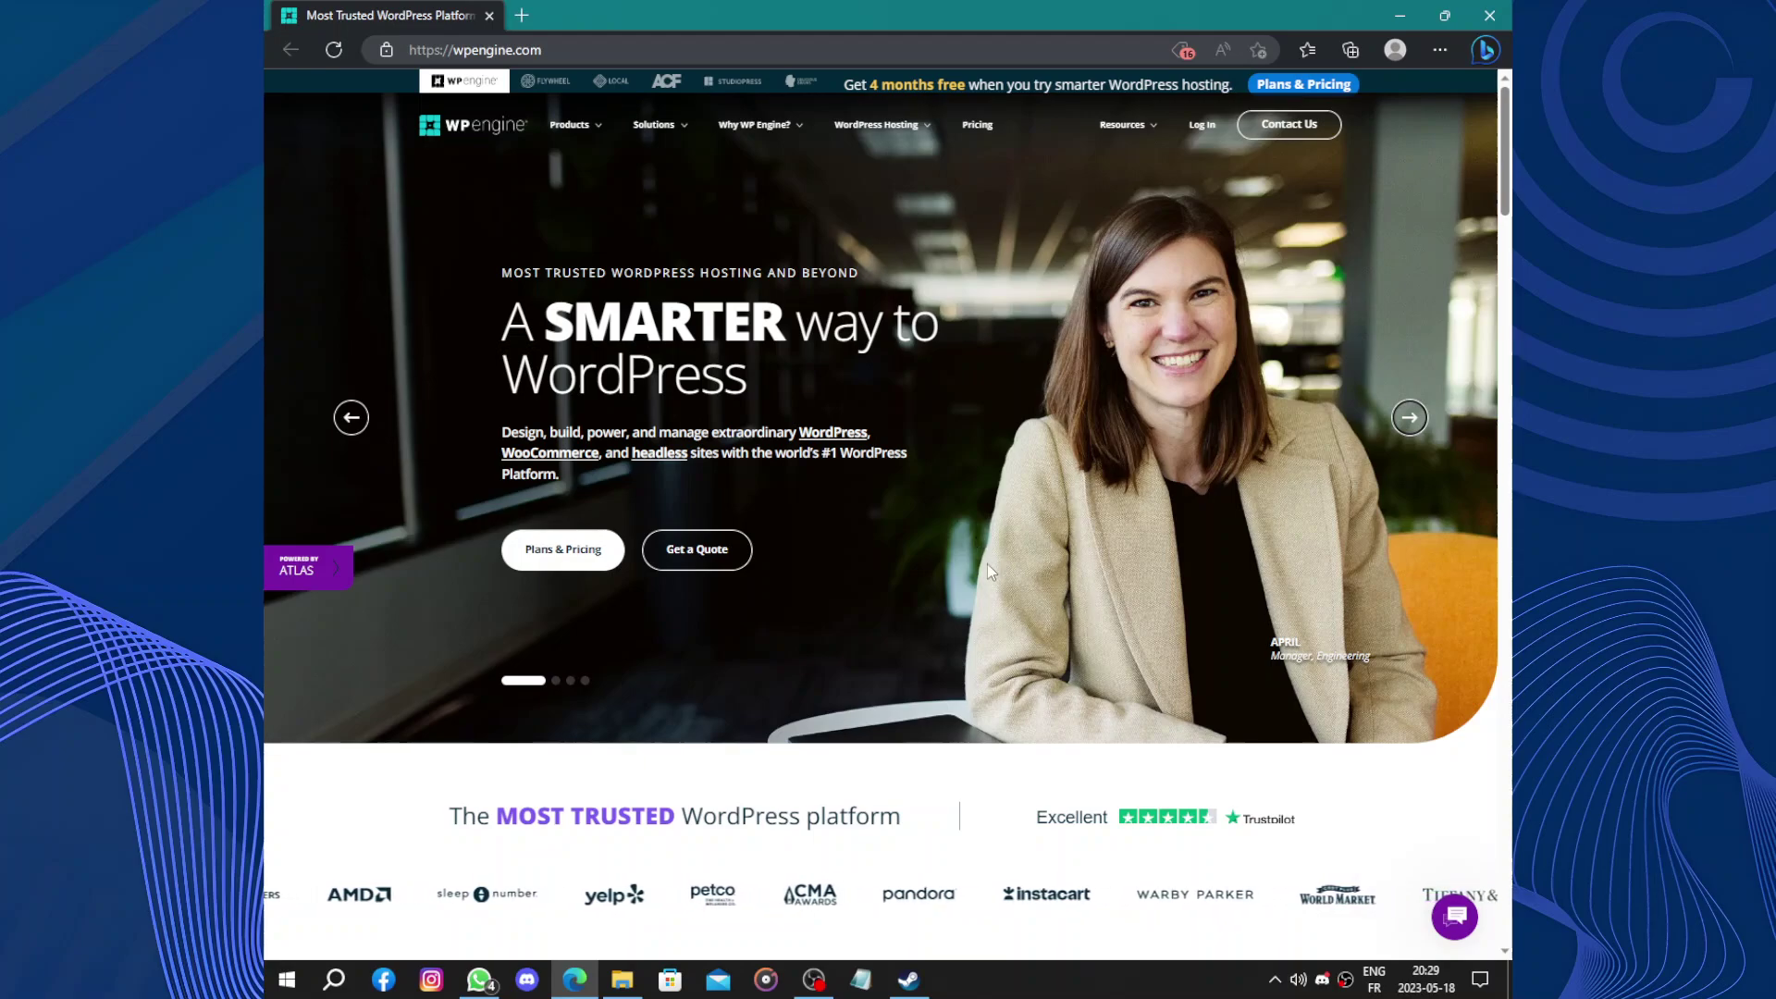
# Scroll down through the WP Engine homepage and back up
pyautogui.scroll(-5, 944, 571)
pyautogui.scroll(-2, 944, 570)
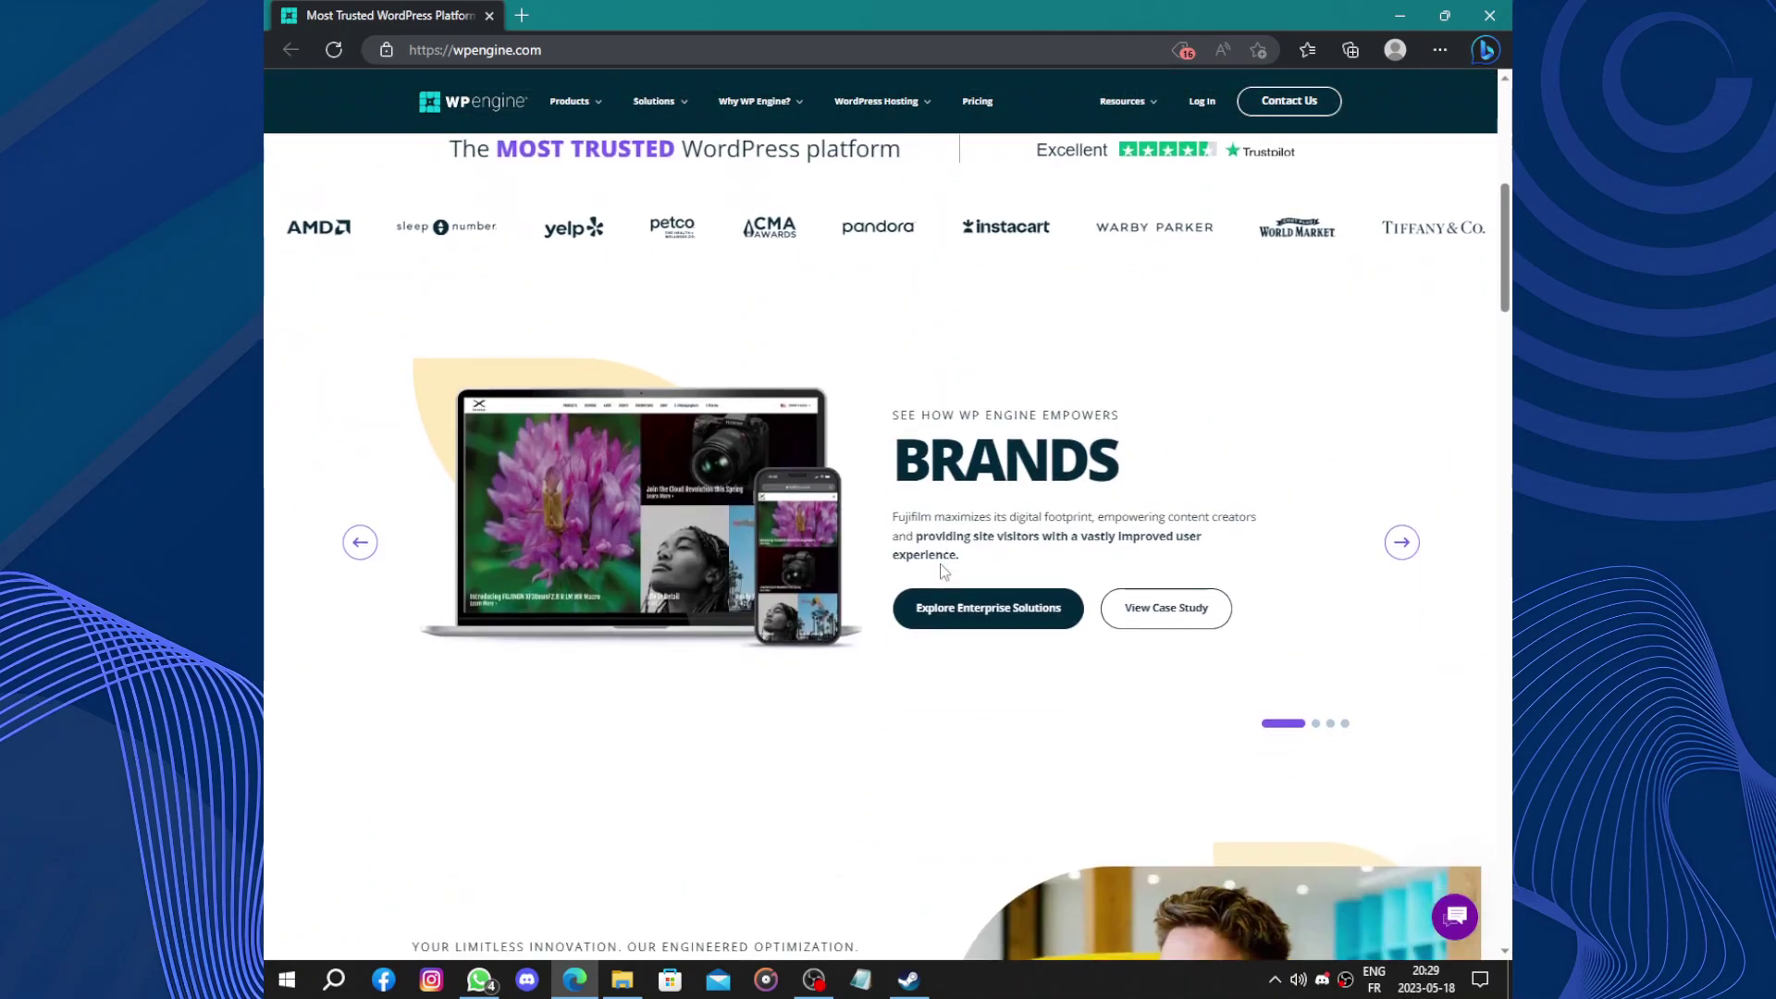
pyautogui.scroll(-4, 944, 571)
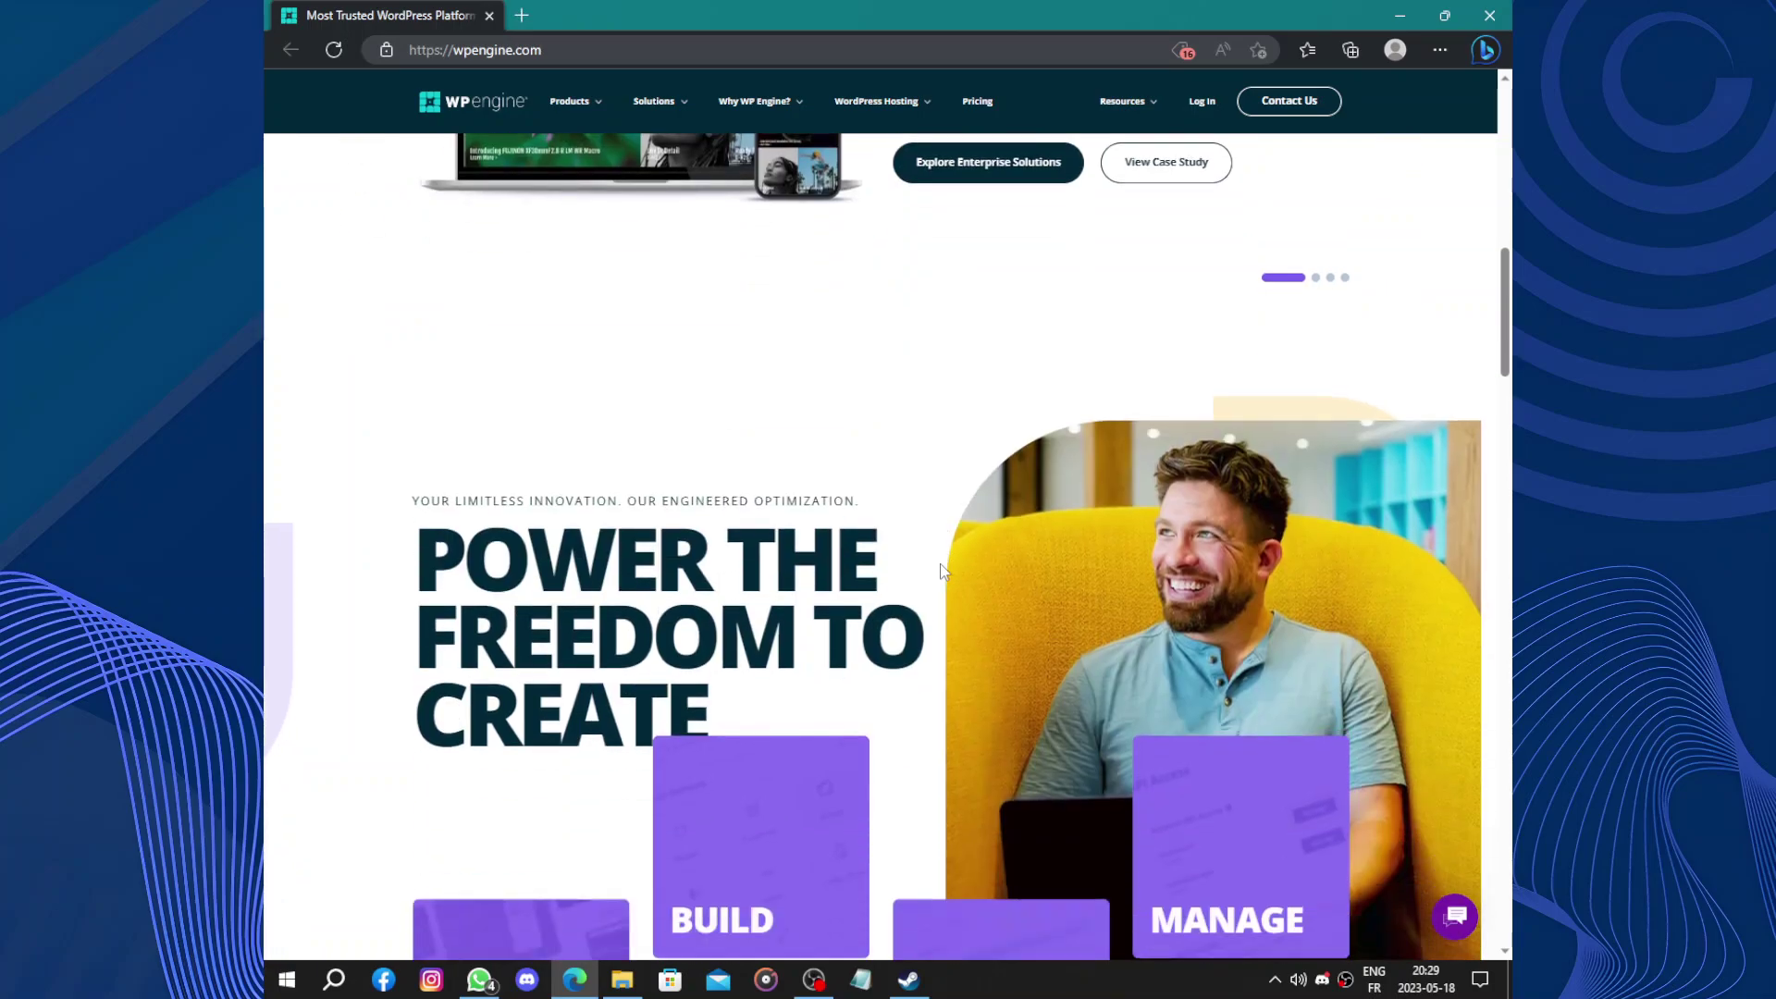
pyautogui.scroll(-7, 942, 569)
pyautogui.scroll(-7, 943, 571)
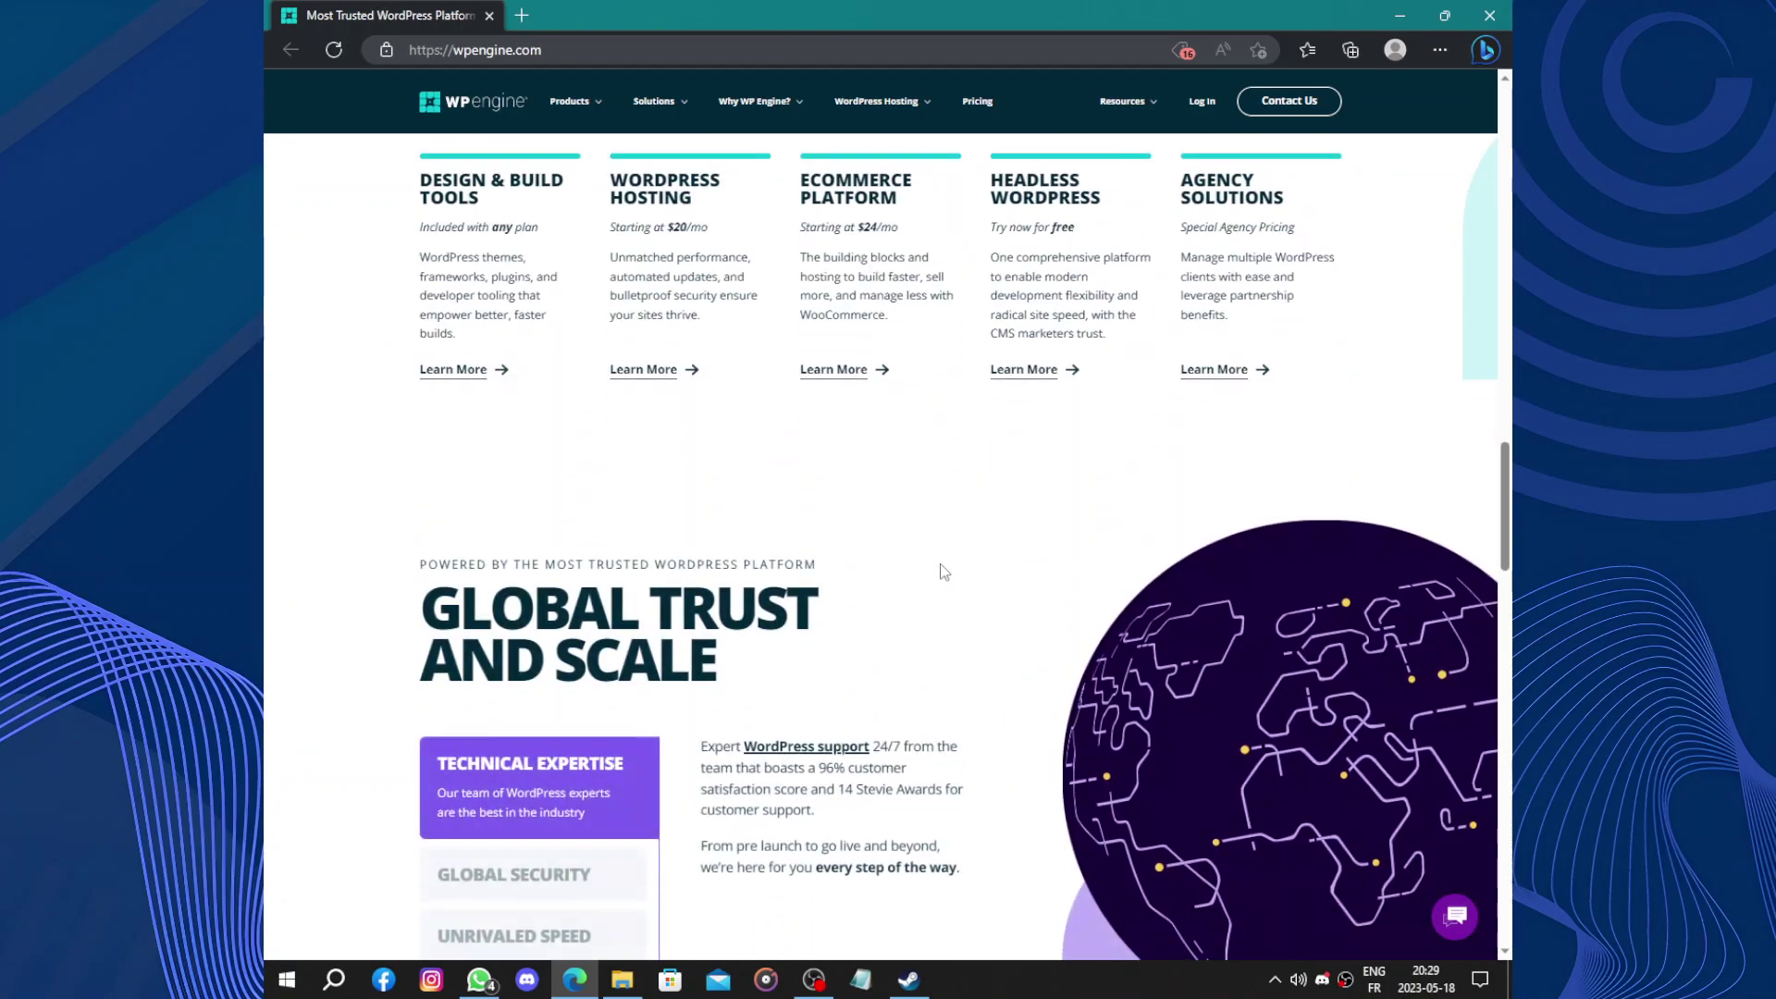
pyautogui.scroll(-5, 943, 571)
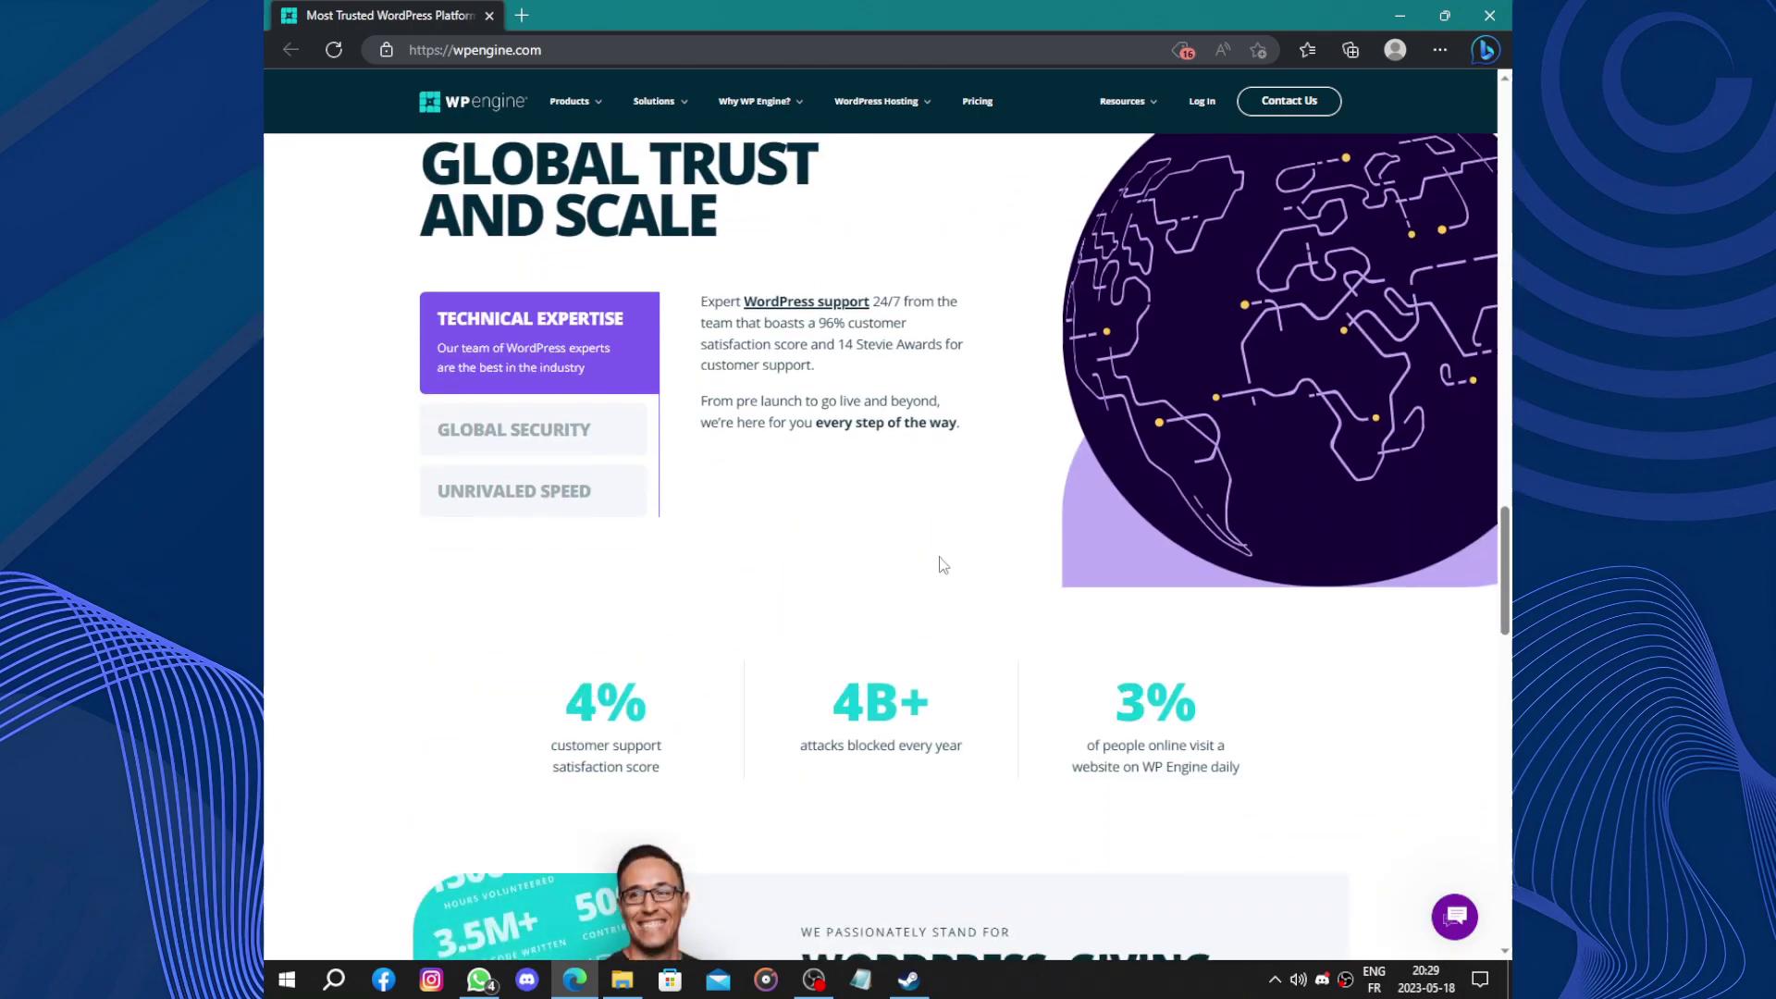
pyautogui.scroll(-2, 943, 565)
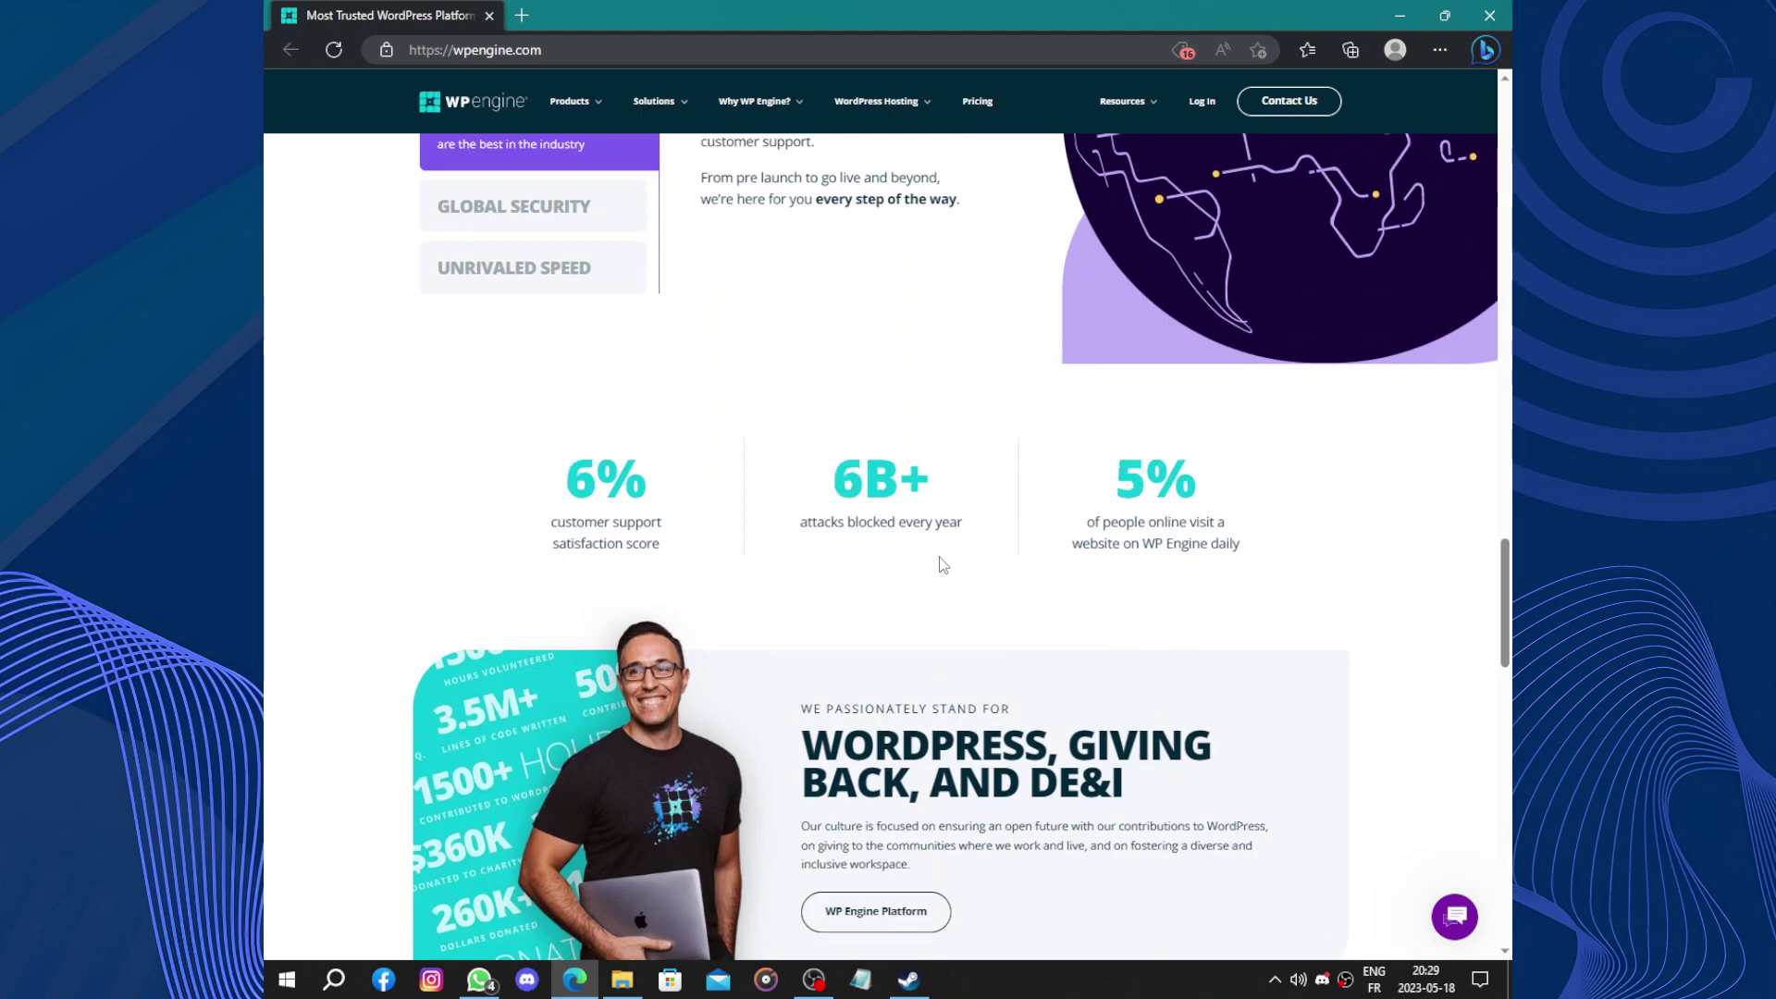
pyautogui.scroll(-4, 944, 565)
pyautogui.scroll(-2, 943, 565)
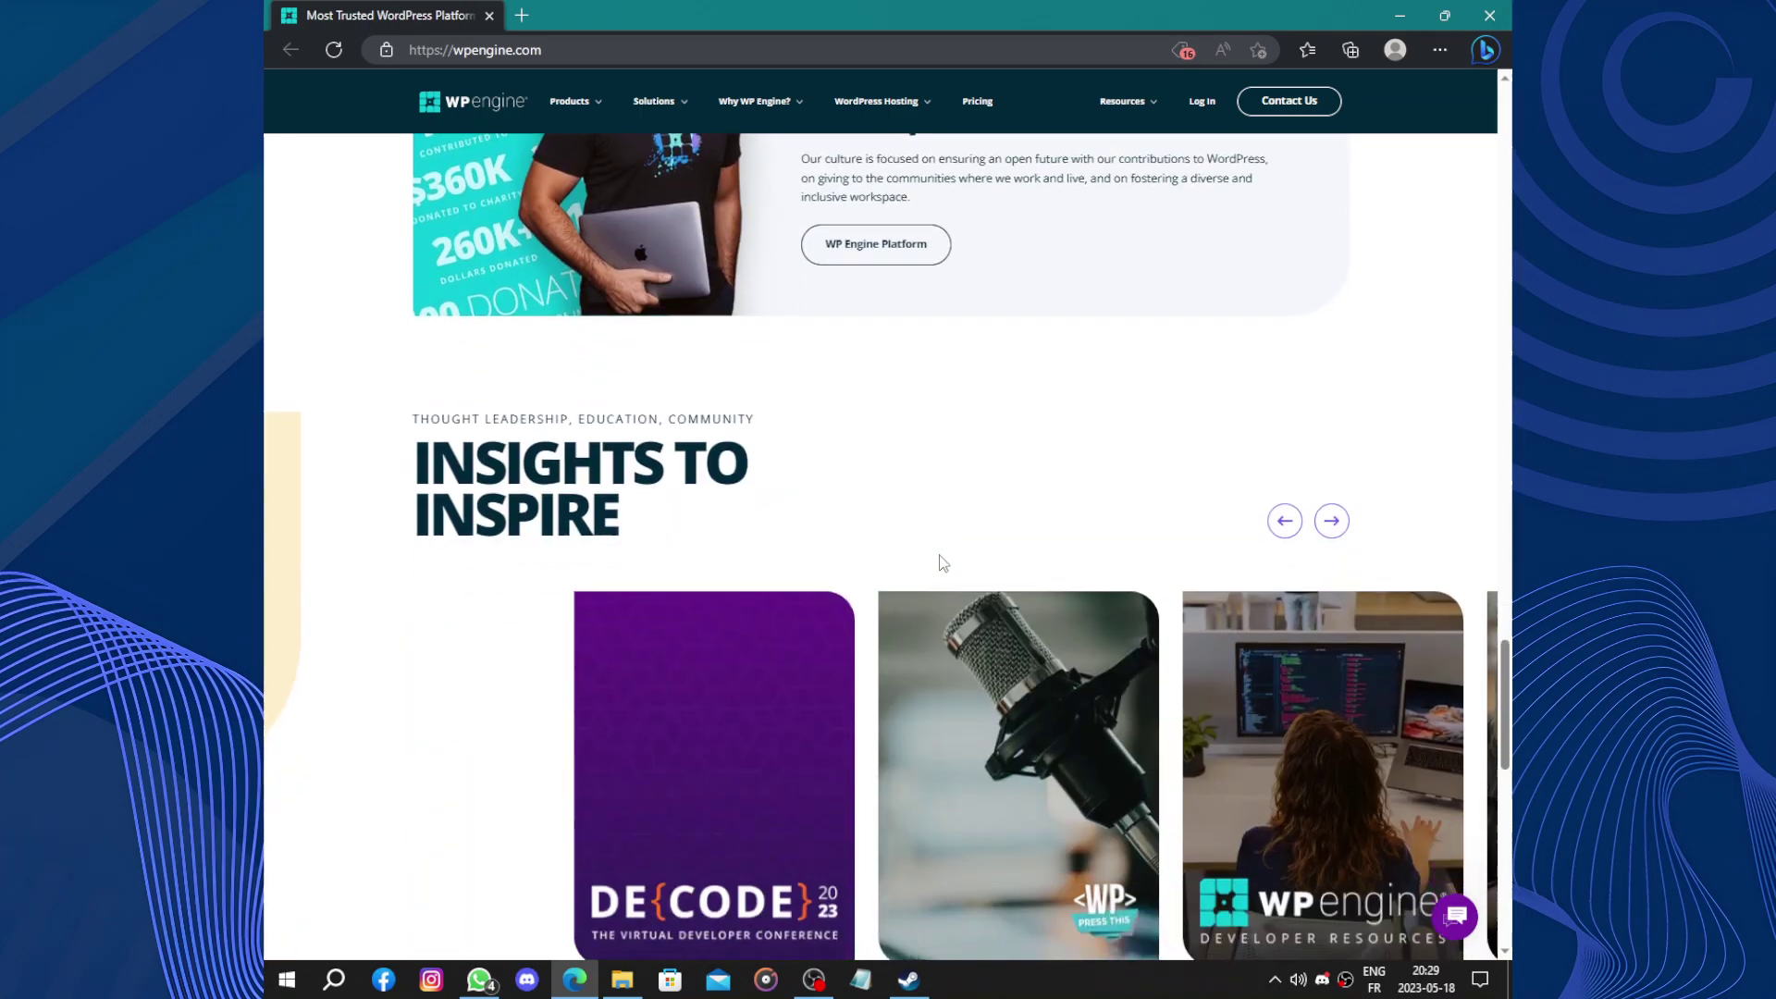
pyautogui.scroll(-2, 944, 565)
pyautogui.scroll(-2, 943, 563)
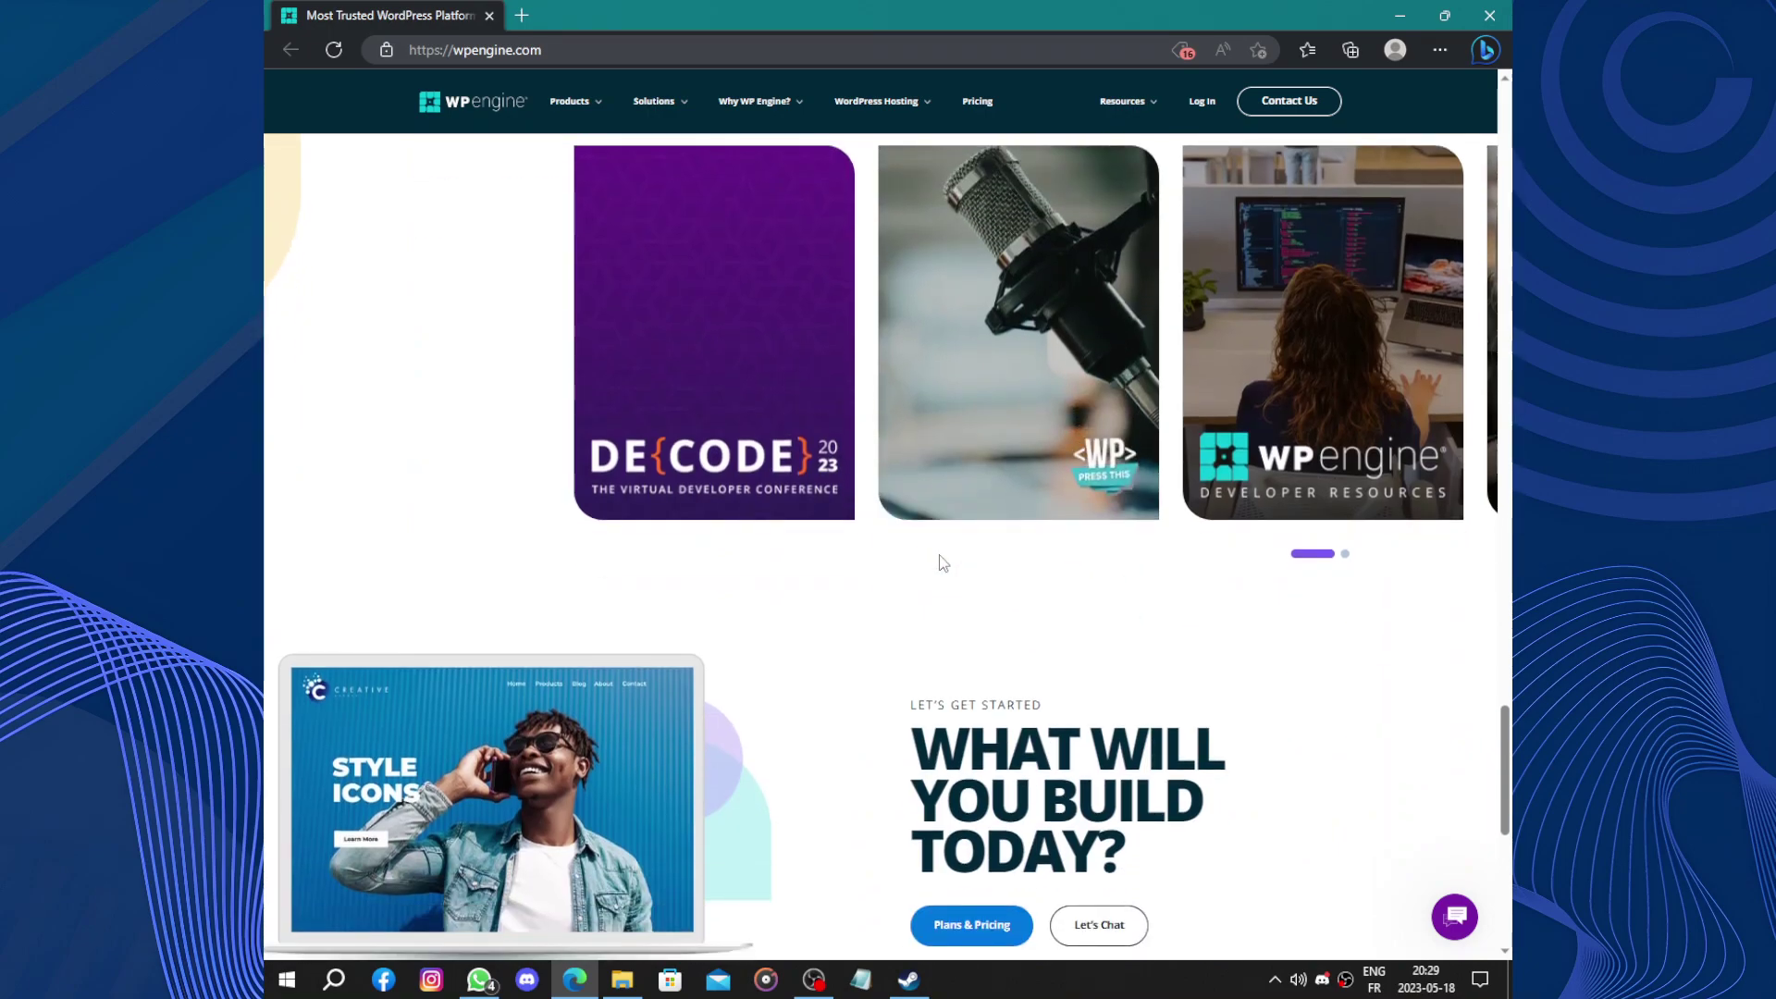
pyautogui.scroll(5, 942, 563)
pyautogui.scroll(-2, 943, 563)
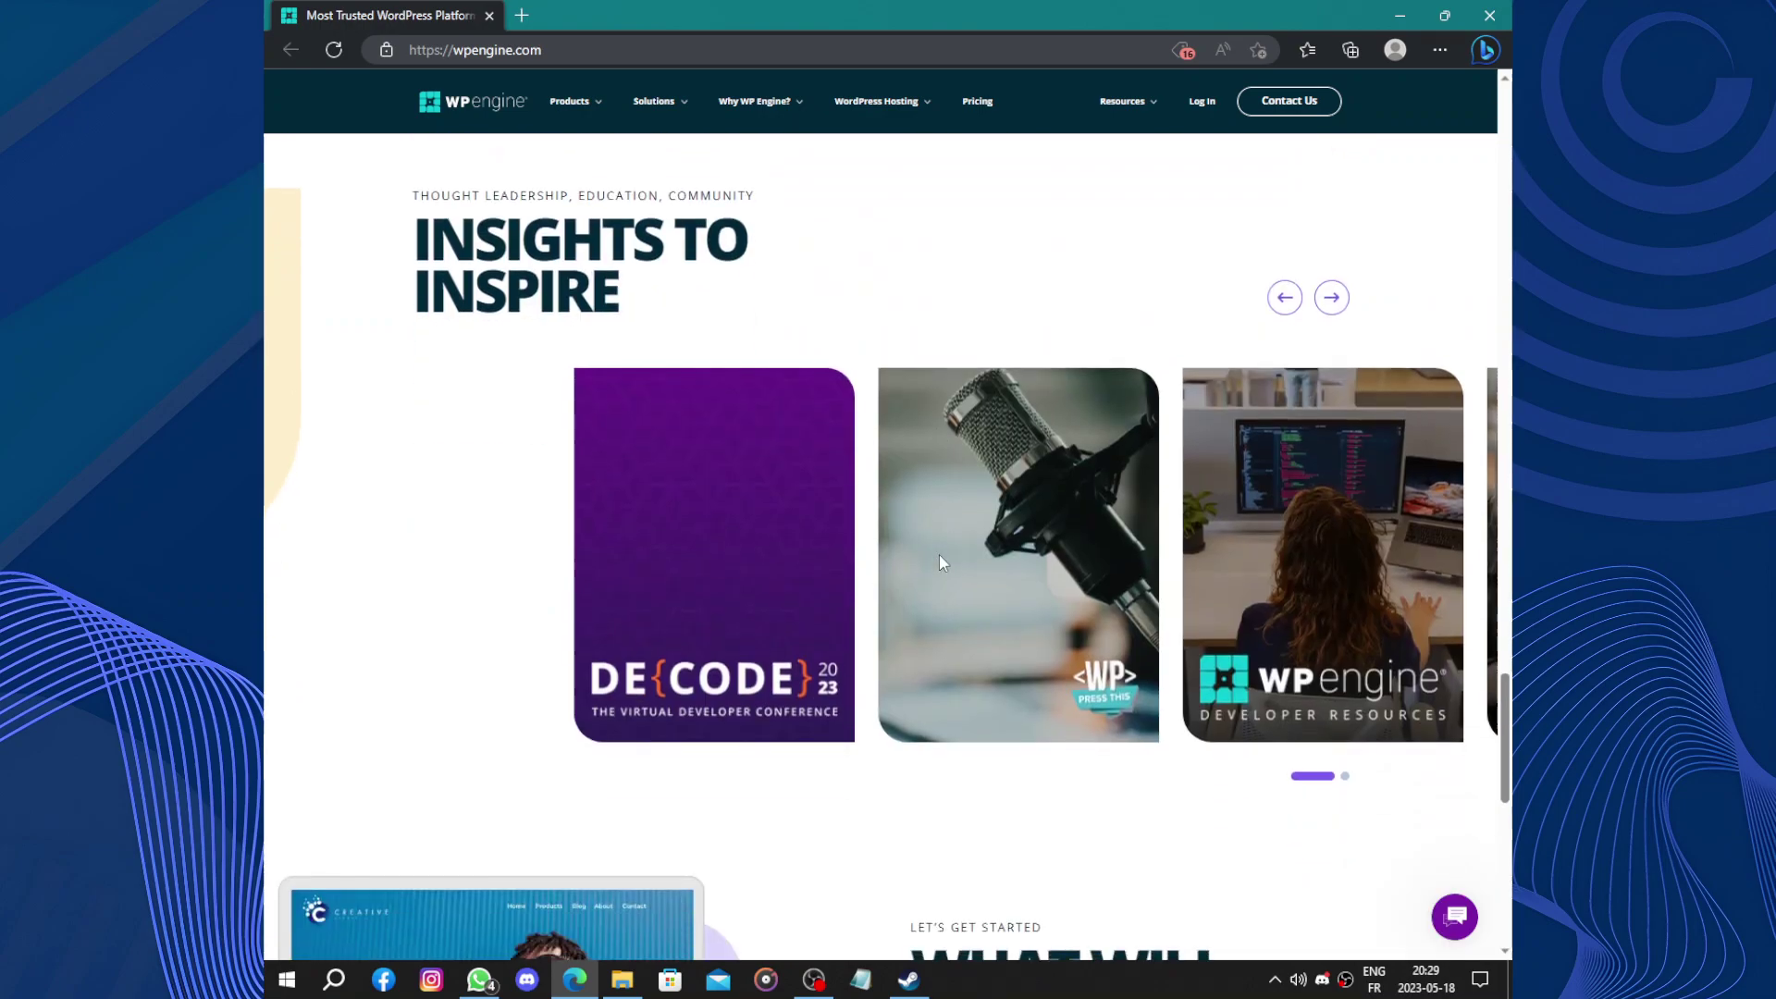
pyautogui.scroll(-7, 943, 562)
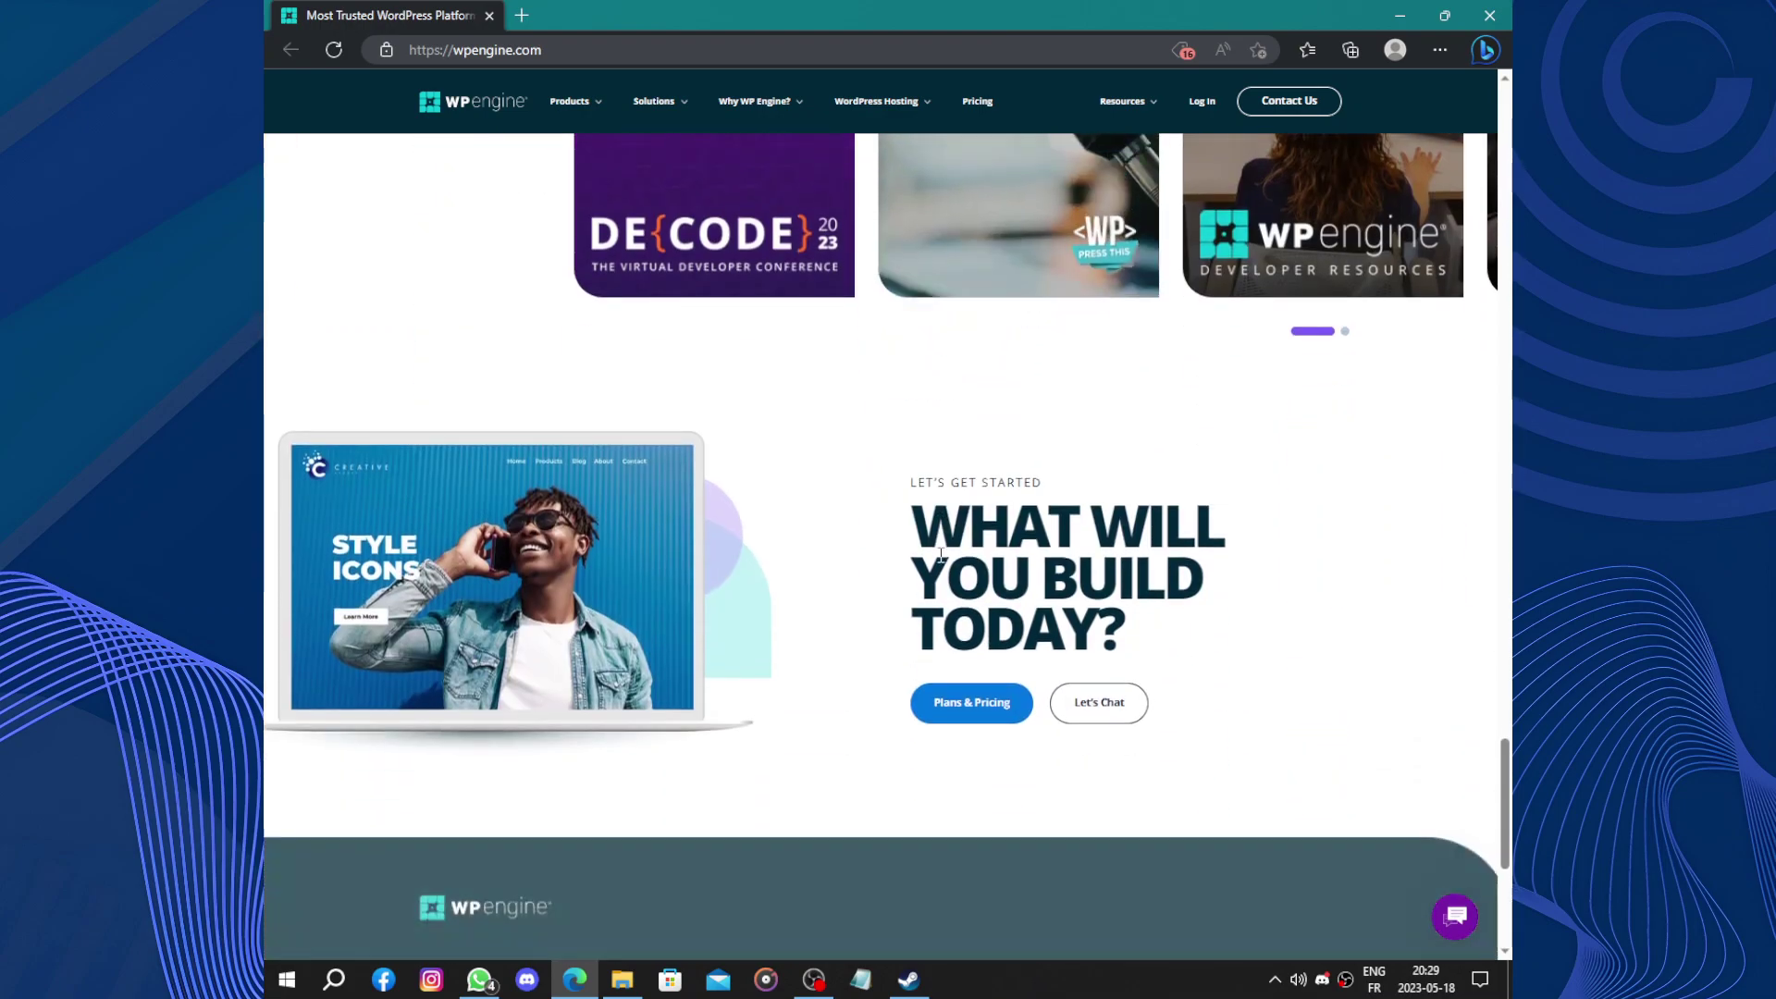
pyautogui.scroll(-3, 943, 563)
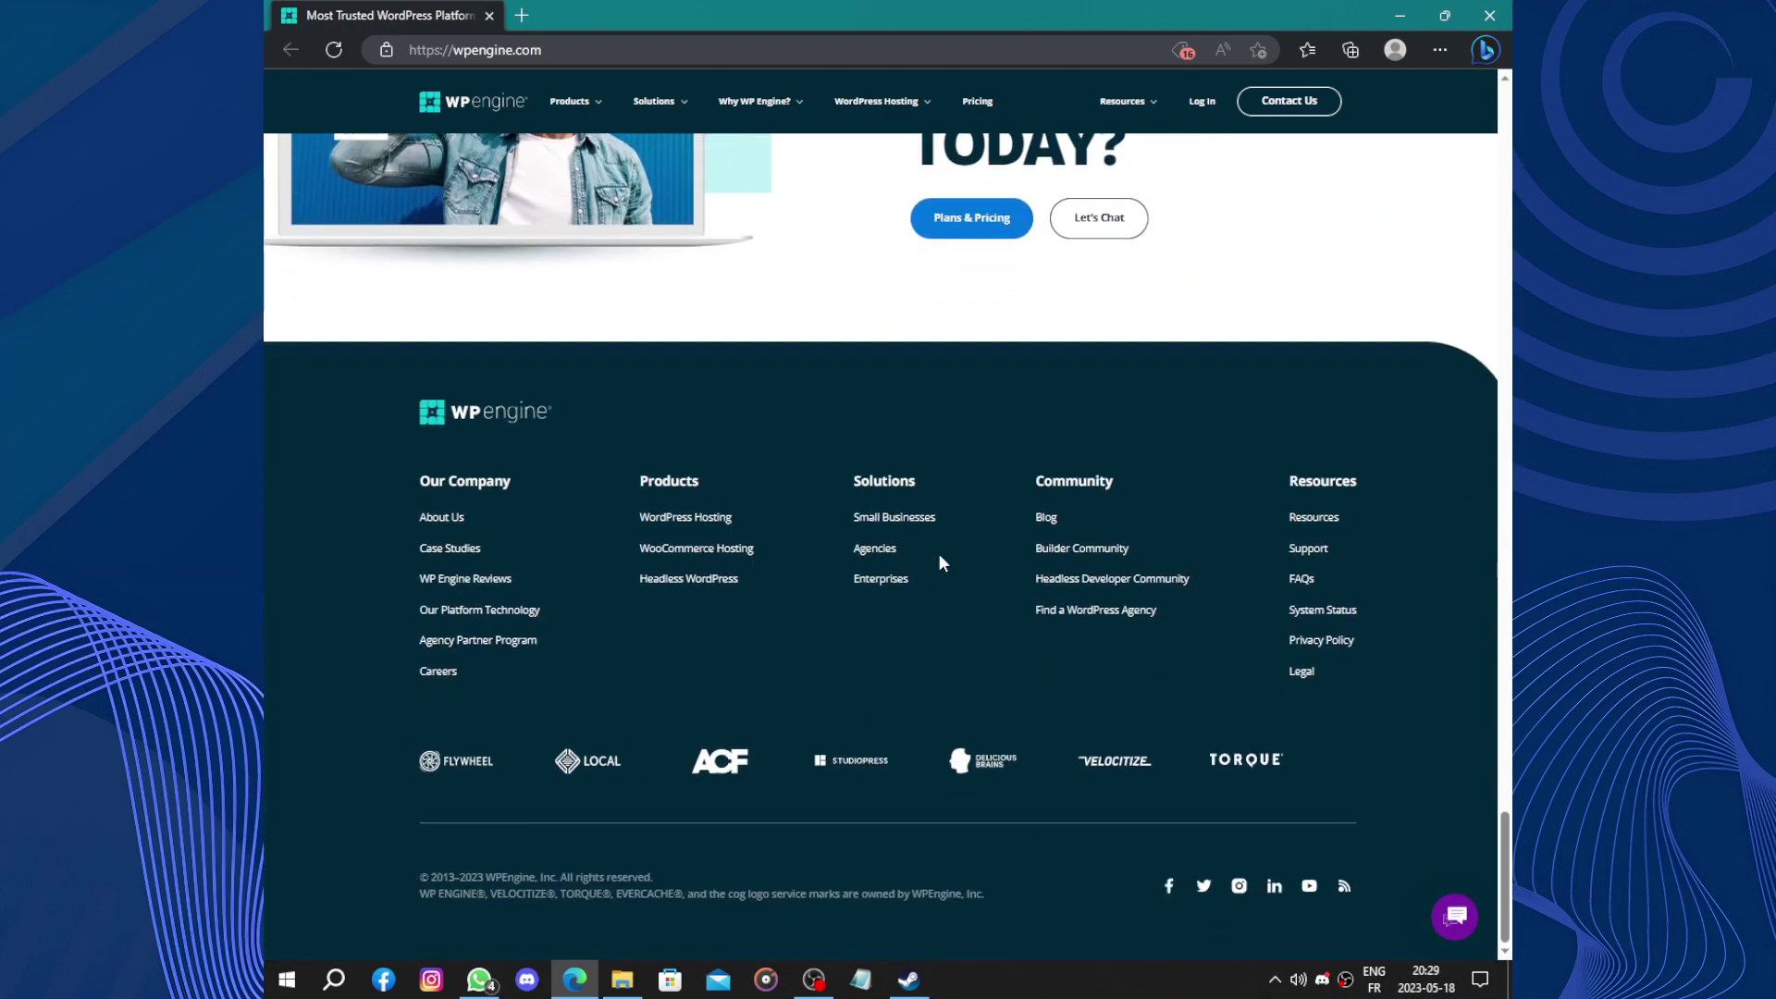
pyautogui.scroll(15, 940, 555)
pyautogui.scroll(20, 940, 549)
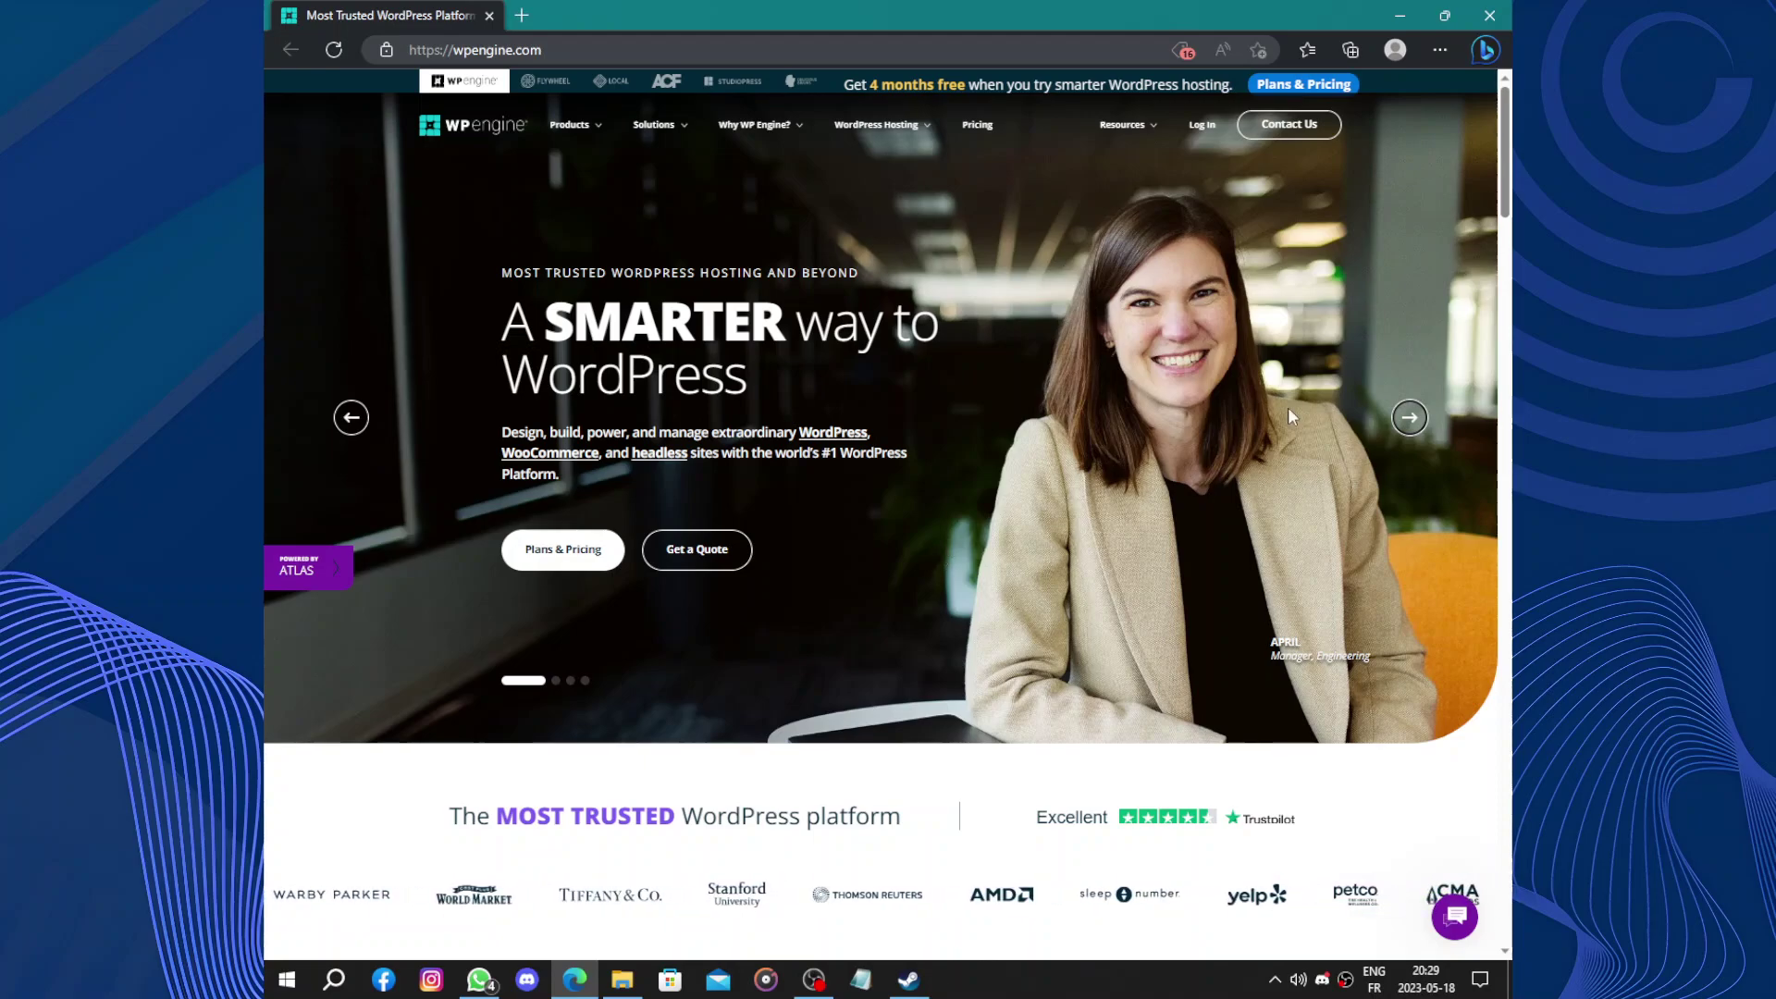
# Cycle the homepage hero carousel through all four slides back to the first
pyautogui.click(1411, 418)
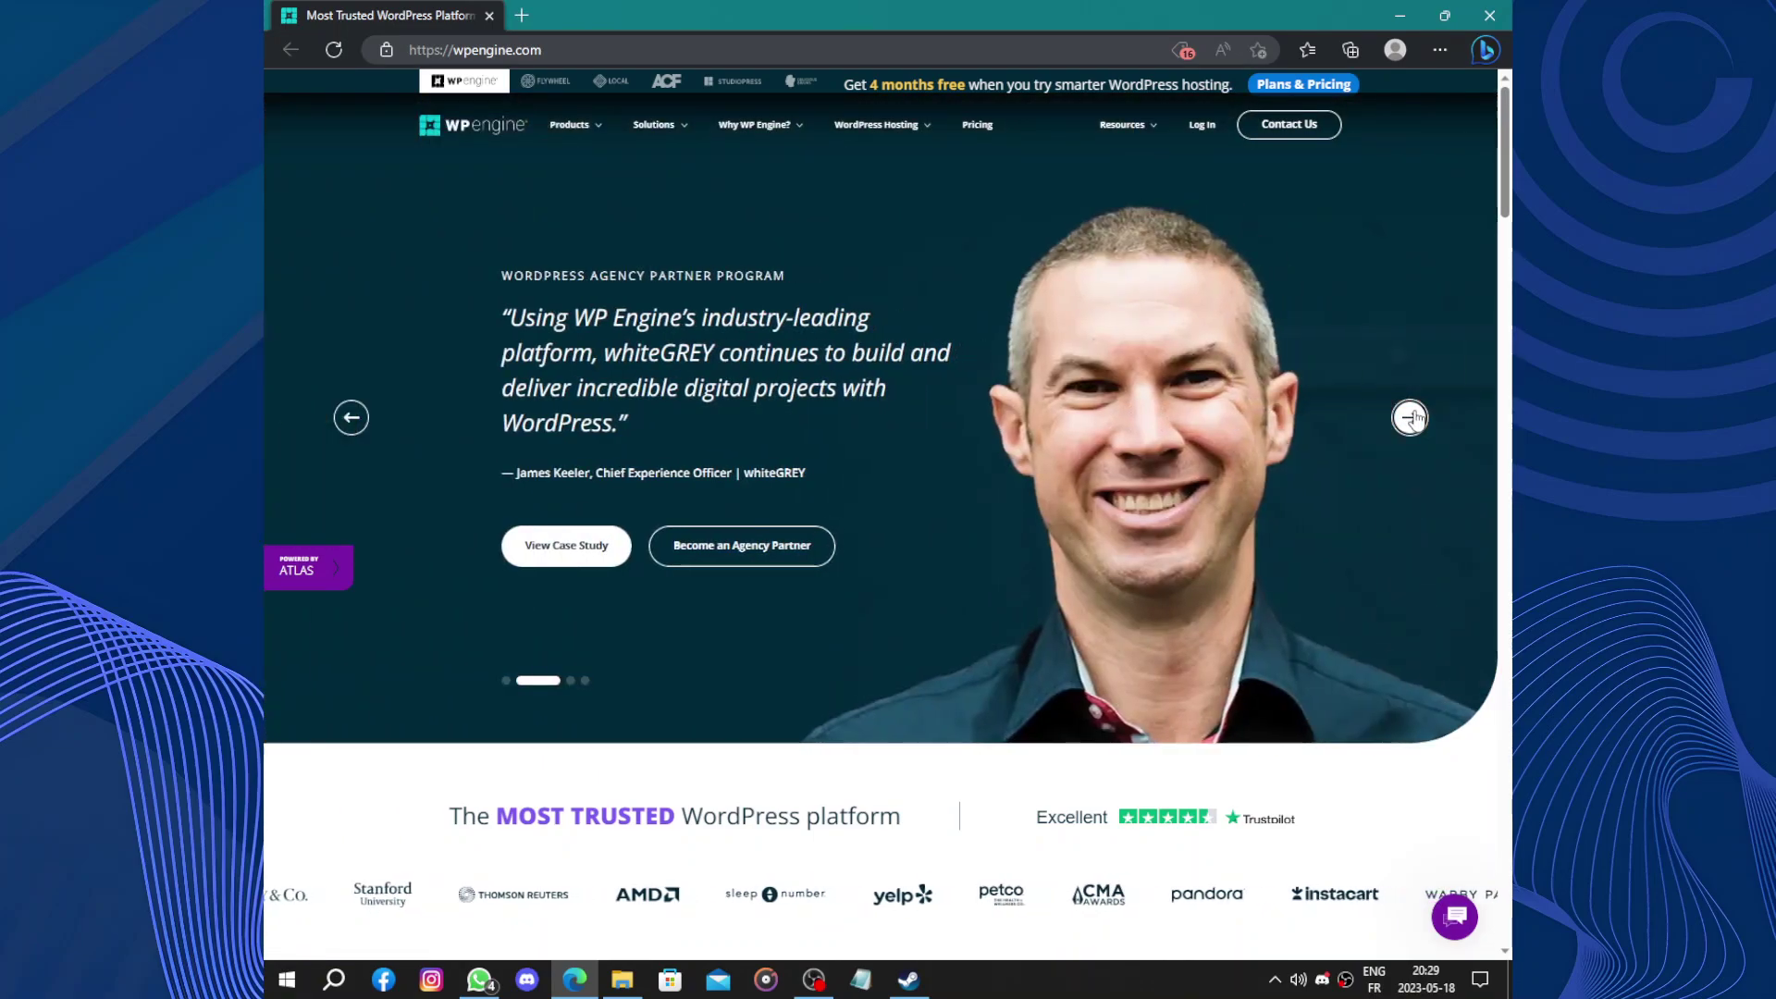
pyautogui.click(1411, 418)
pyautogui.click(1411, 418)
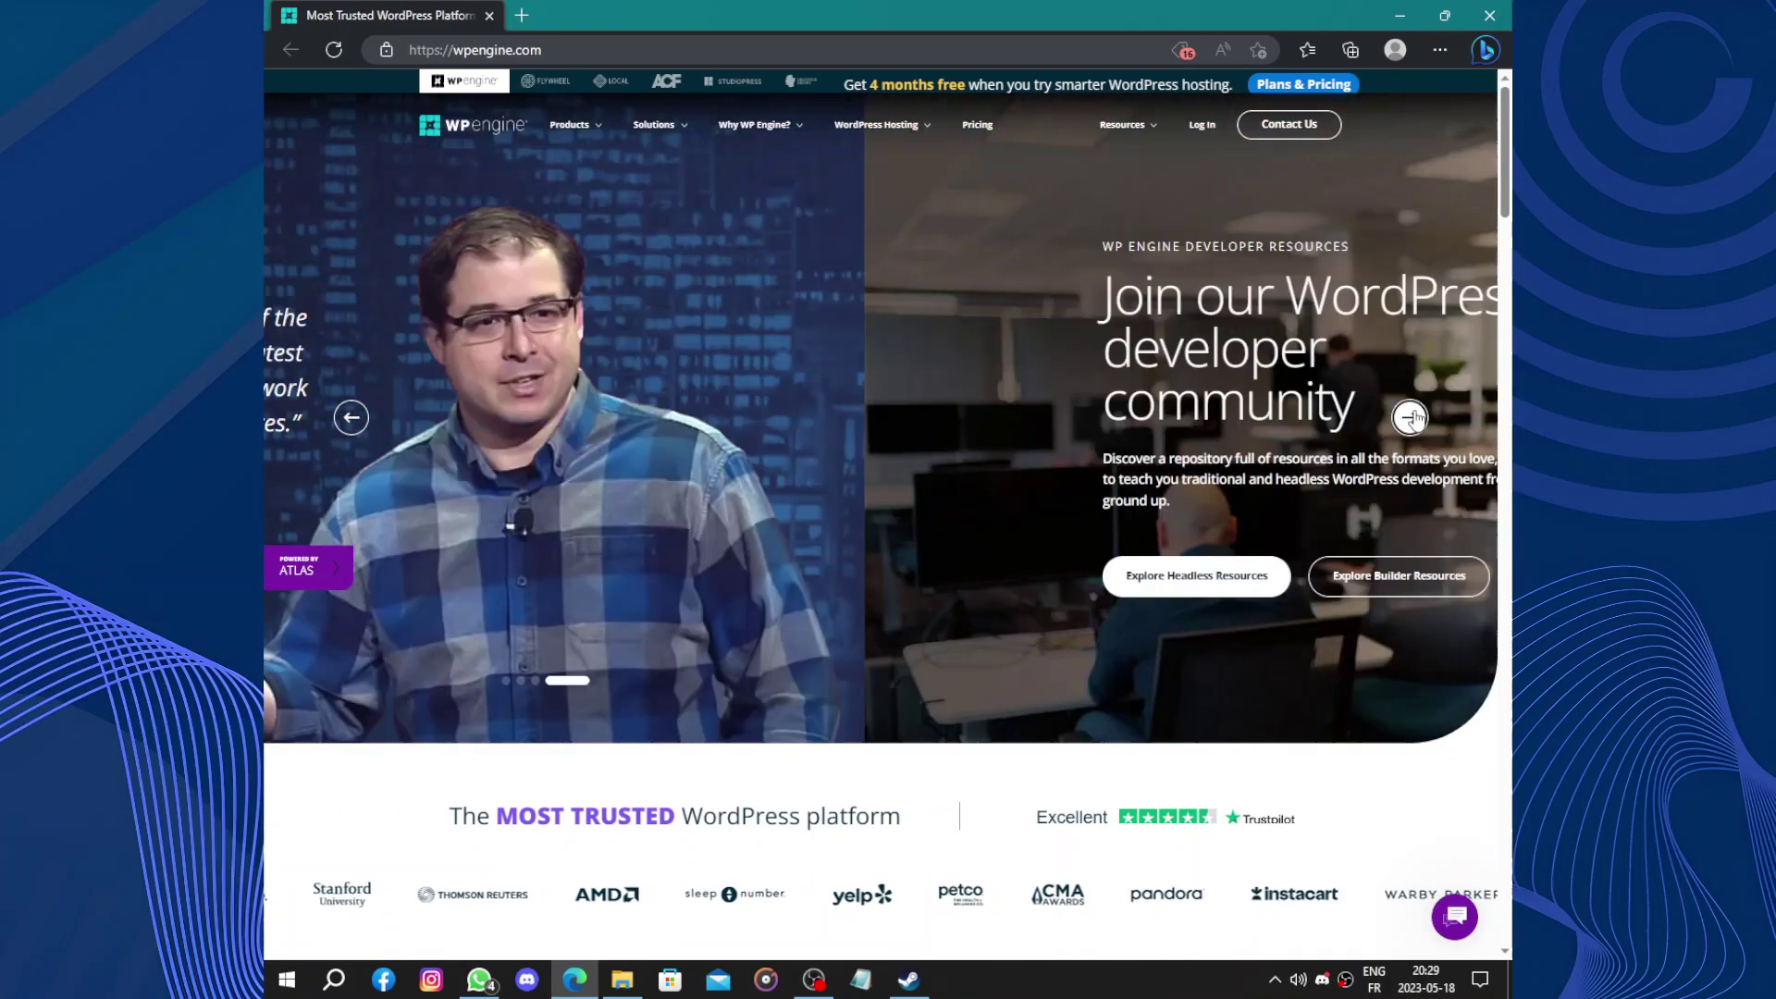
pyautogui.click(1411, 418)
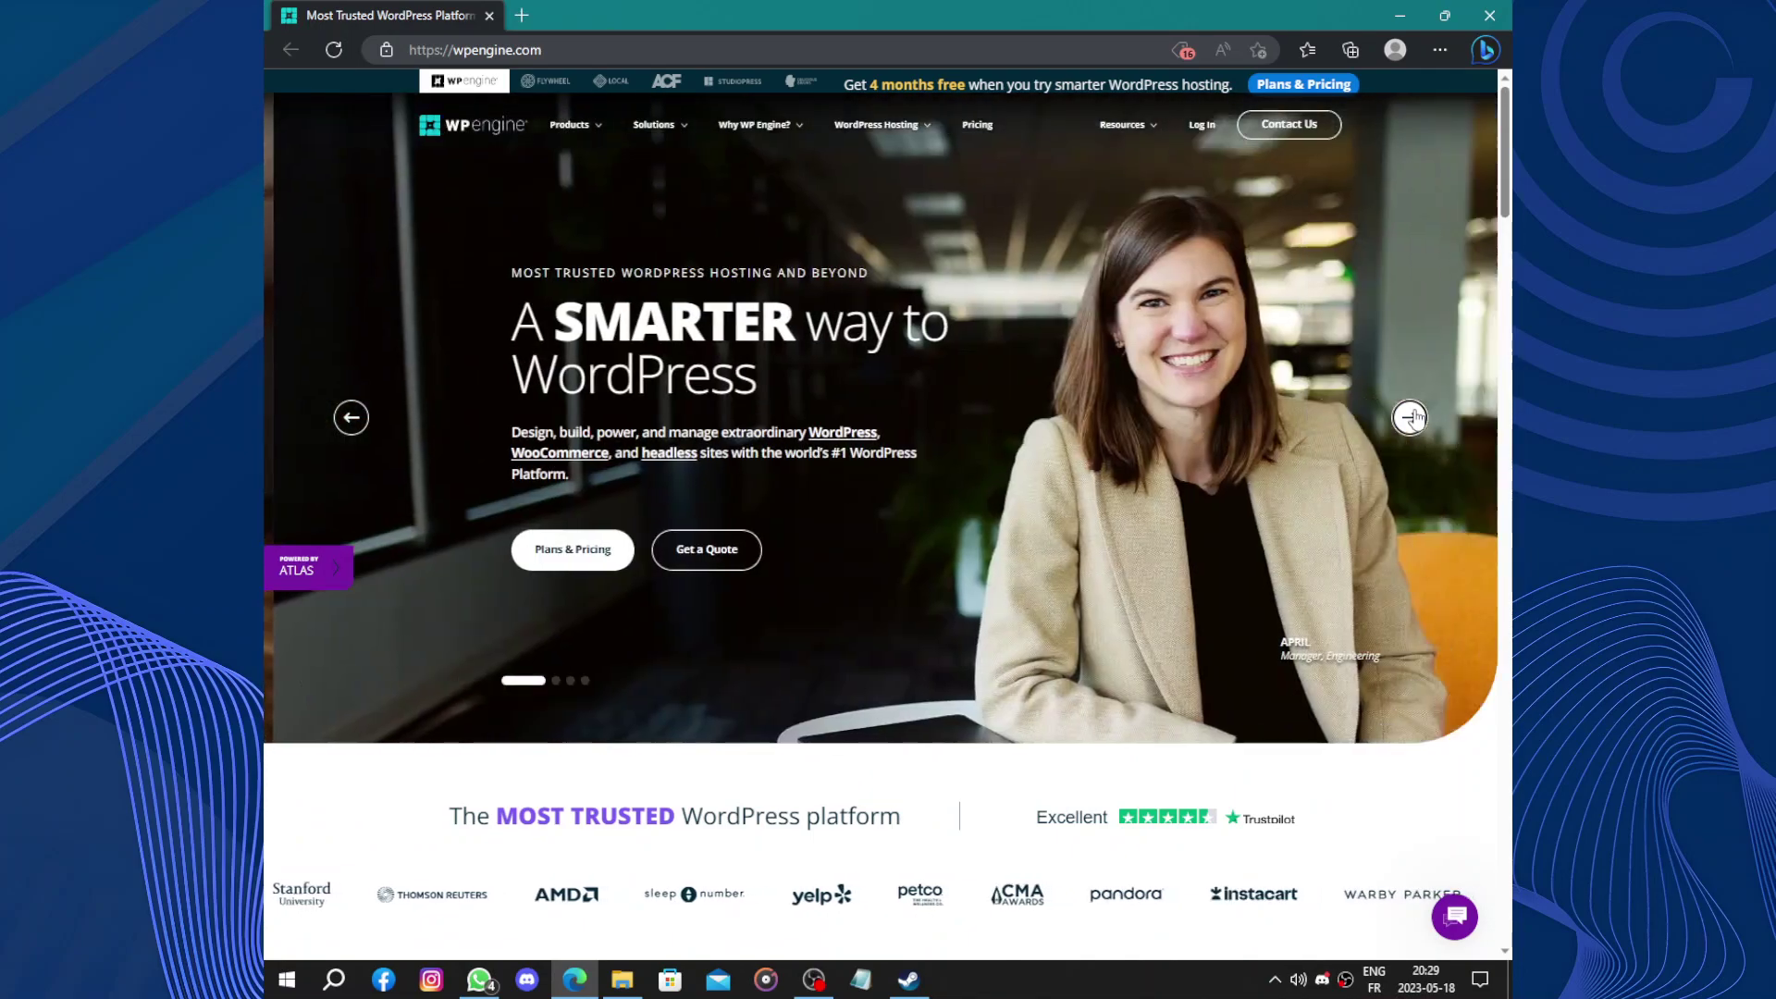
pyautogui.scroll(-8, 1205, 241)
pyautogui.scroll(8, 1203, 235)
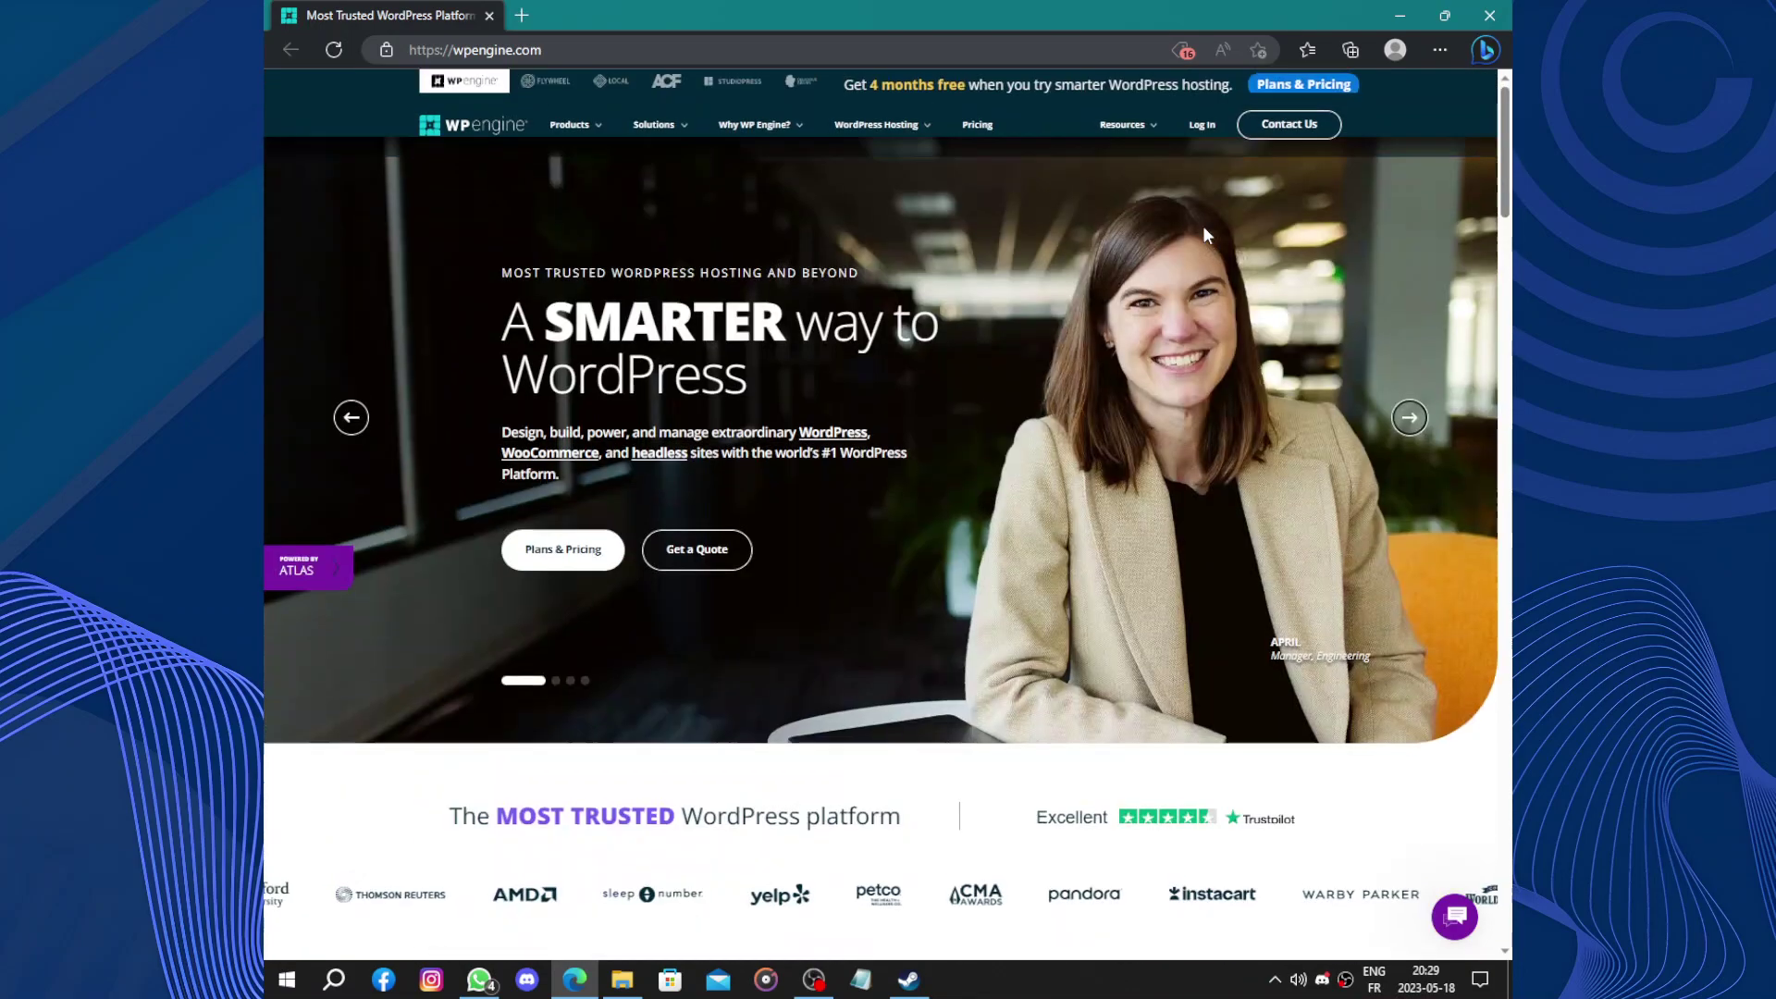
pyautogui.scroll(-15, 1049, 230)
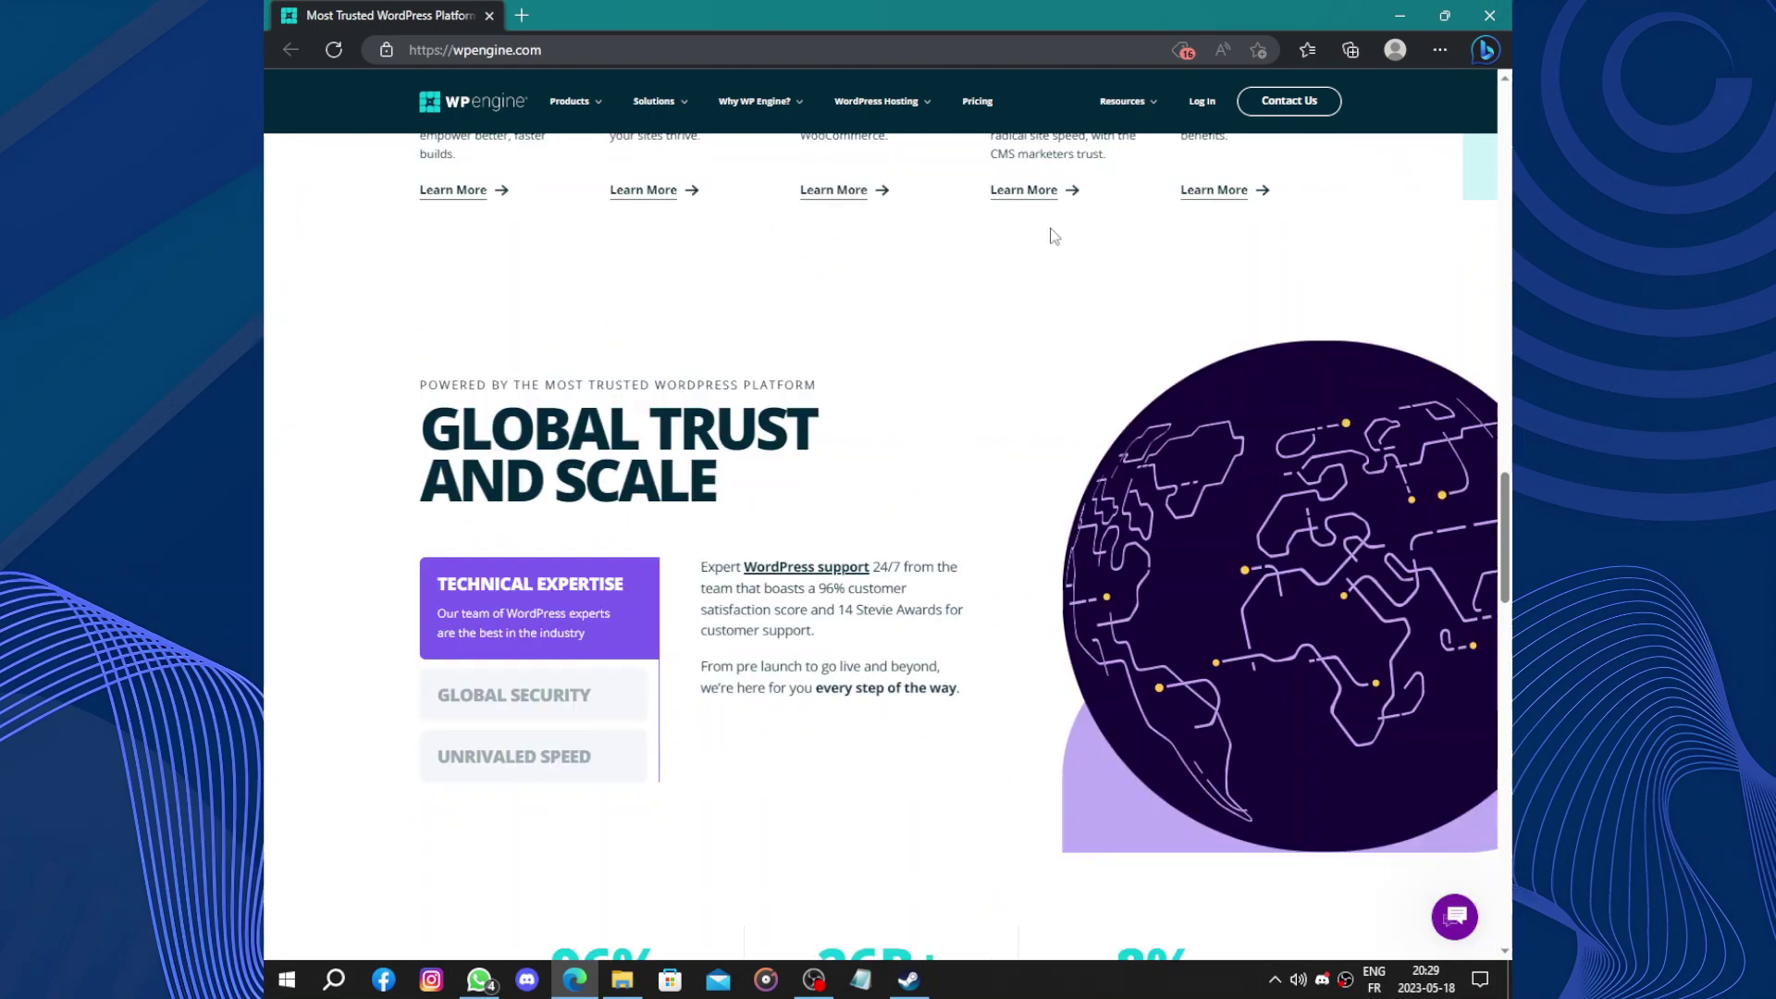
pyautogui.scroll(-15, 1050, 236)
pyautogui.scroll(8, 1050, 236)
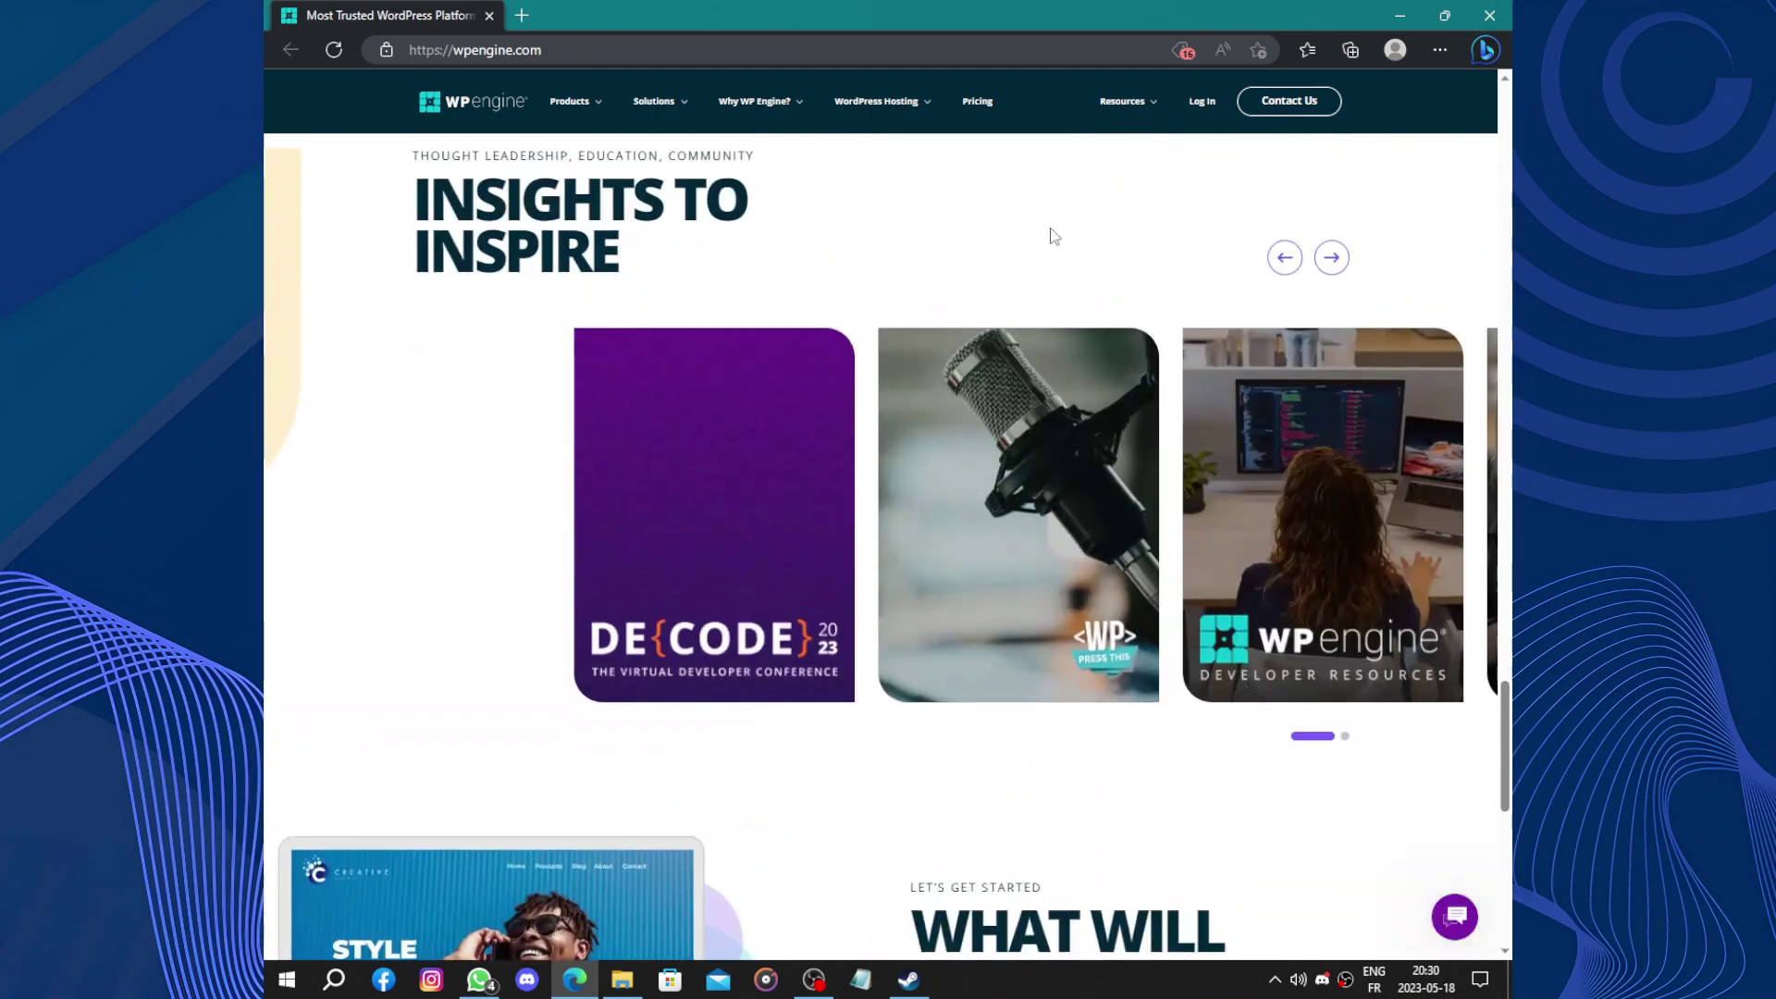
pyautogui.scroll(-5, 1051, 236)
pyautogui.scroll(-4, 1051, 236)
pyautogui.scroll(12, 1051, 236)
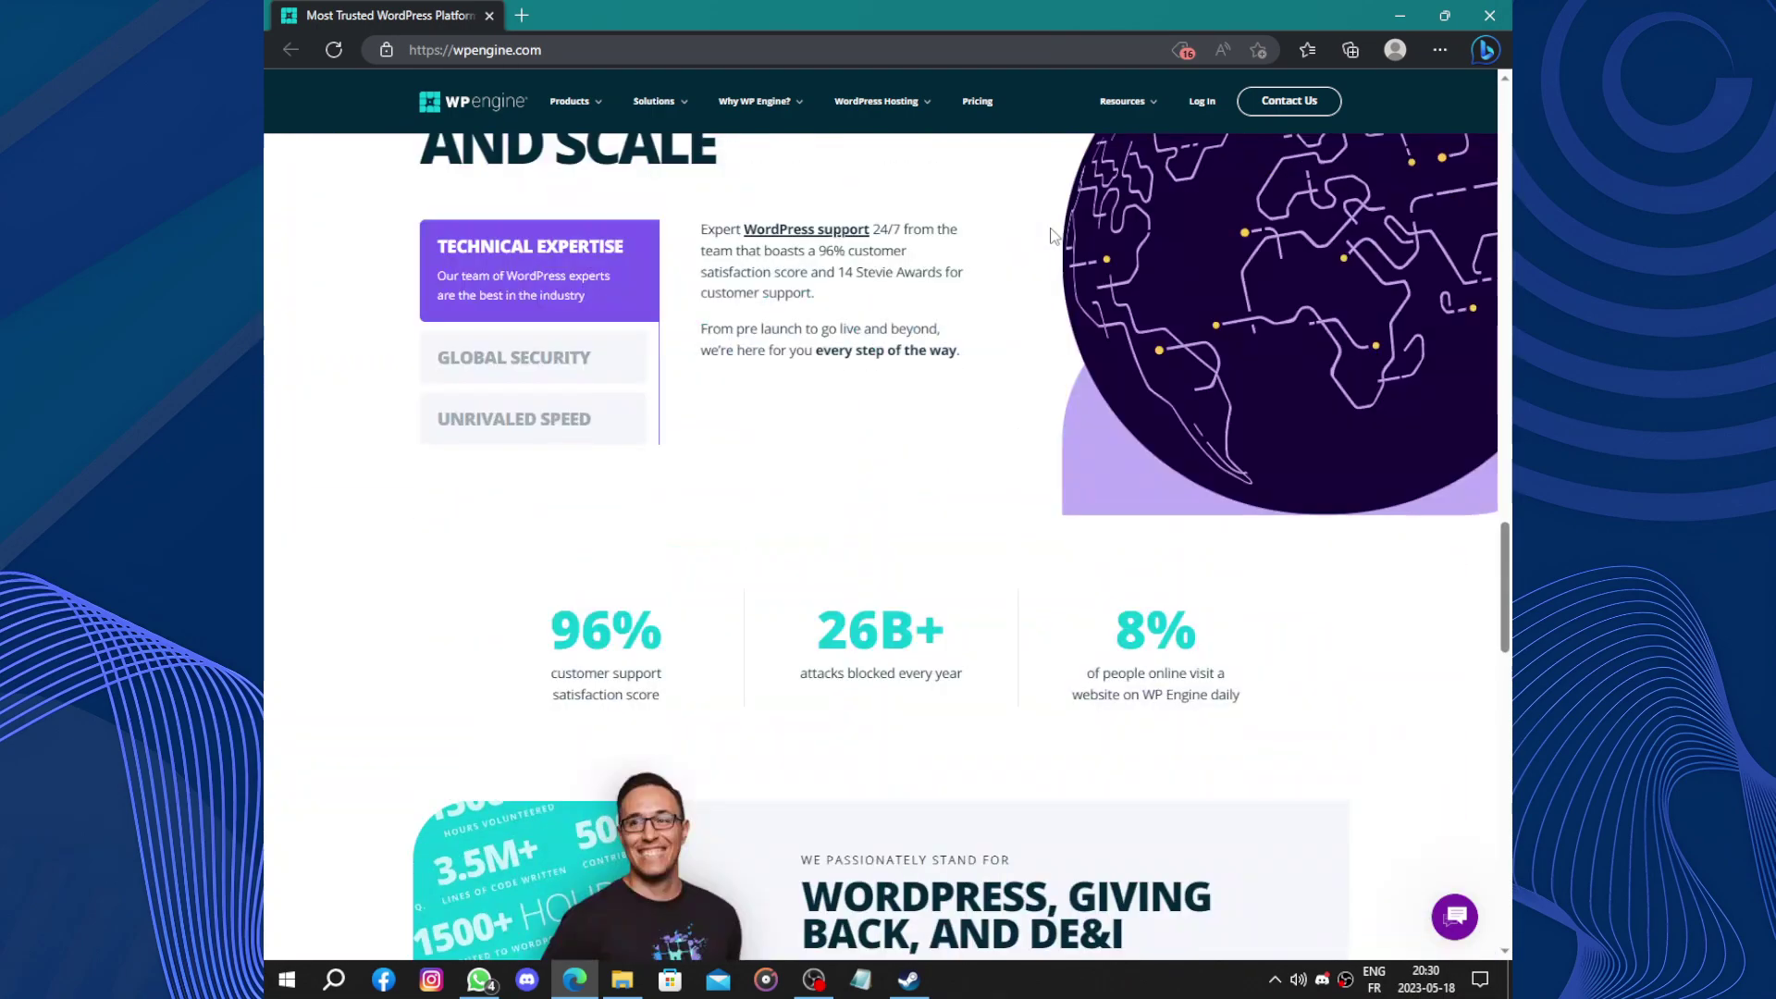
pyautogui.scroll(15, 1053, 235)
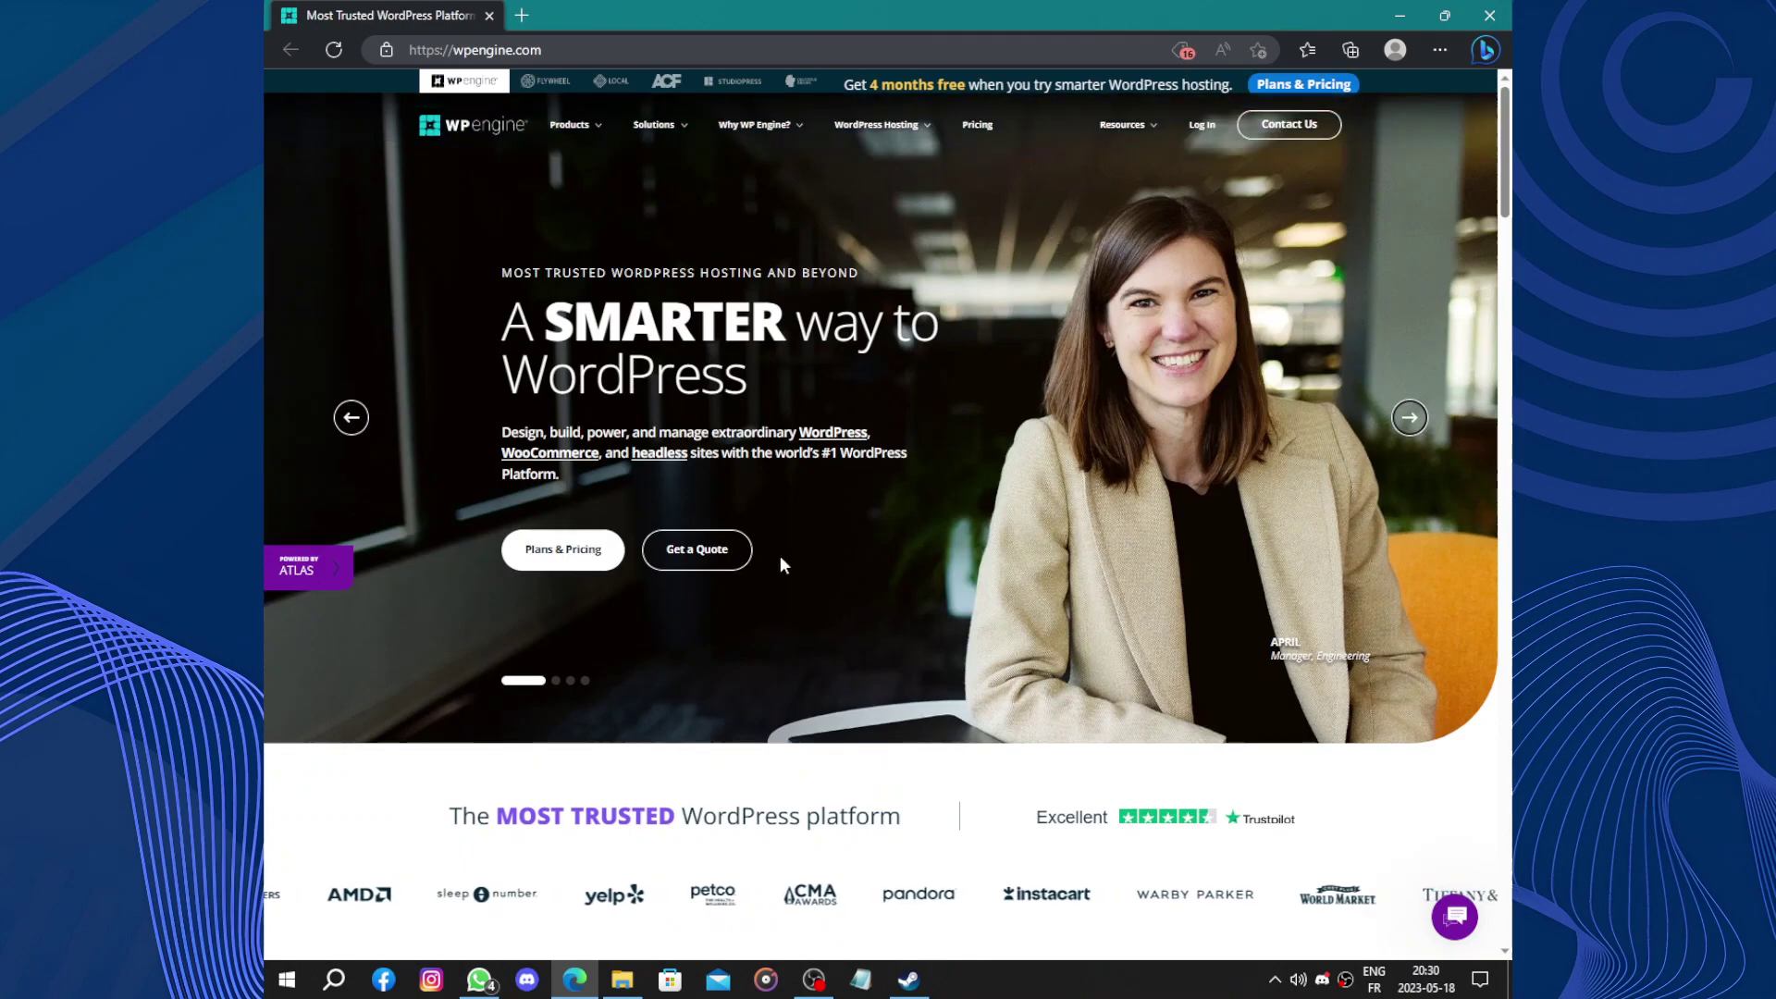
# On the Plans & Pricing page, select the WordPress Hosting, eCommerce Solutions for Woo and Advanced Solutions headings
pyautogui.click(558, 555)
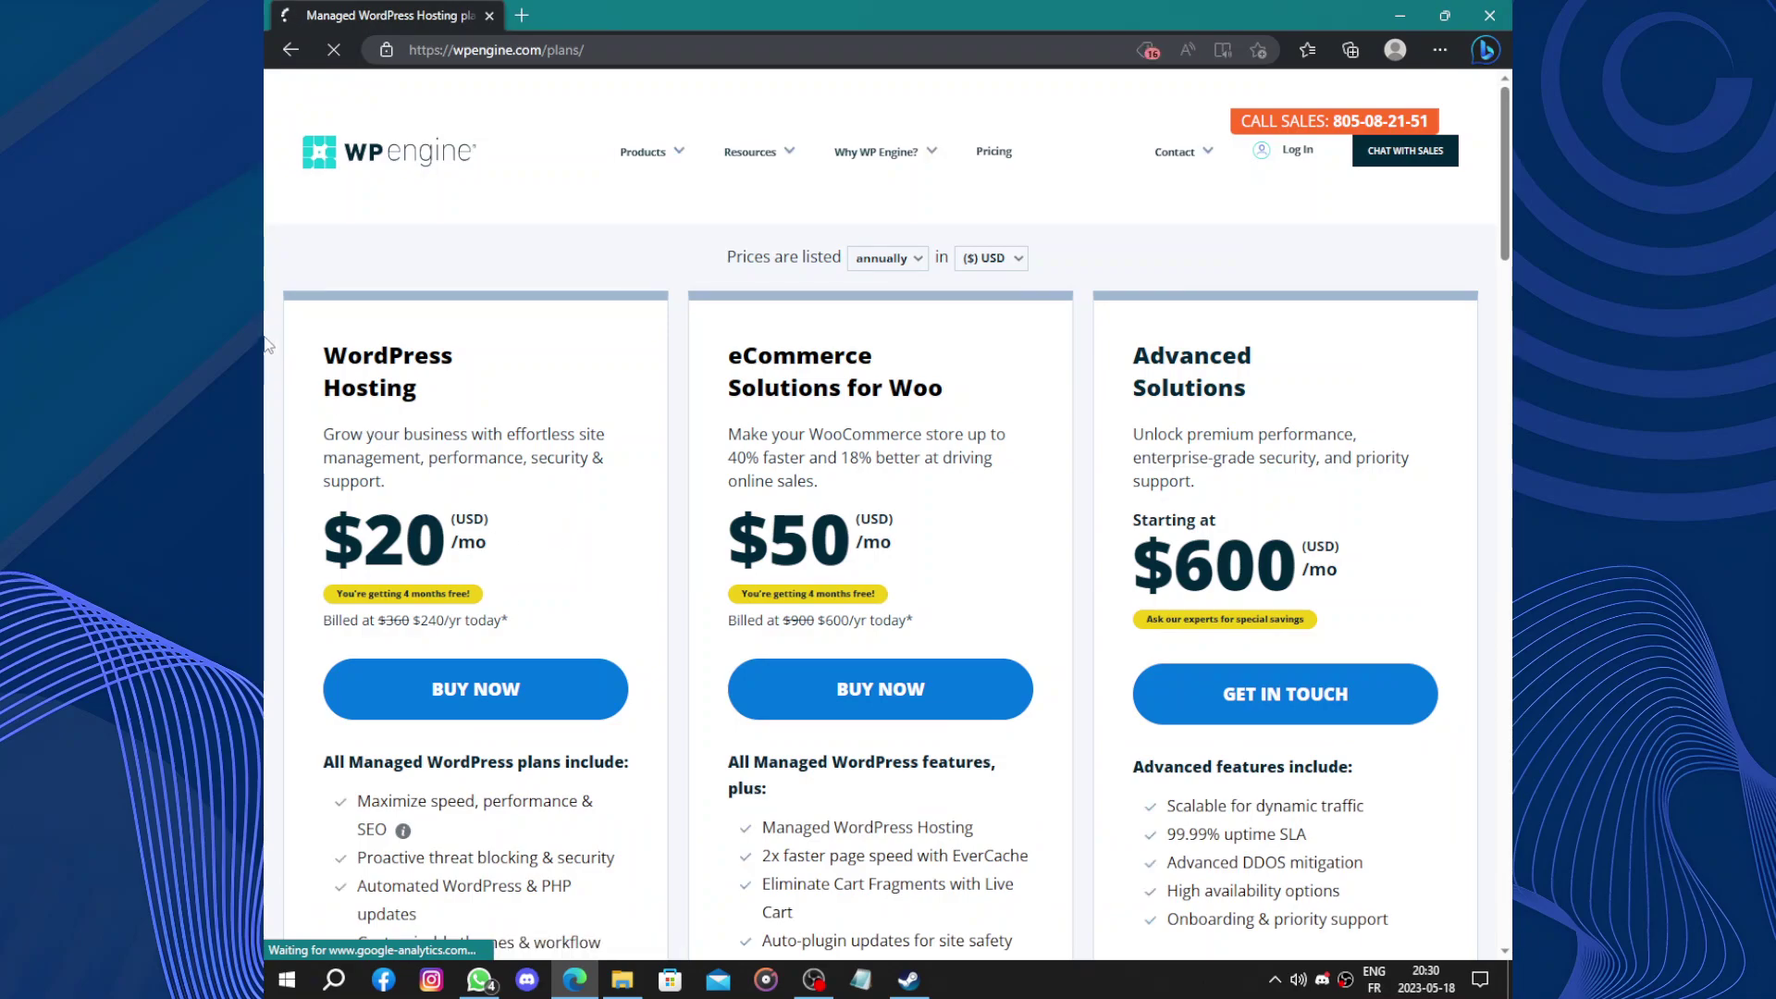
pyautogui.moveTo(320, 344); pyautogui.dragTo(468, 385)
pyautogui.click(512, 384)
pyautogui.moveTo(712, 350); pyautogui.dragTo(984, 397)
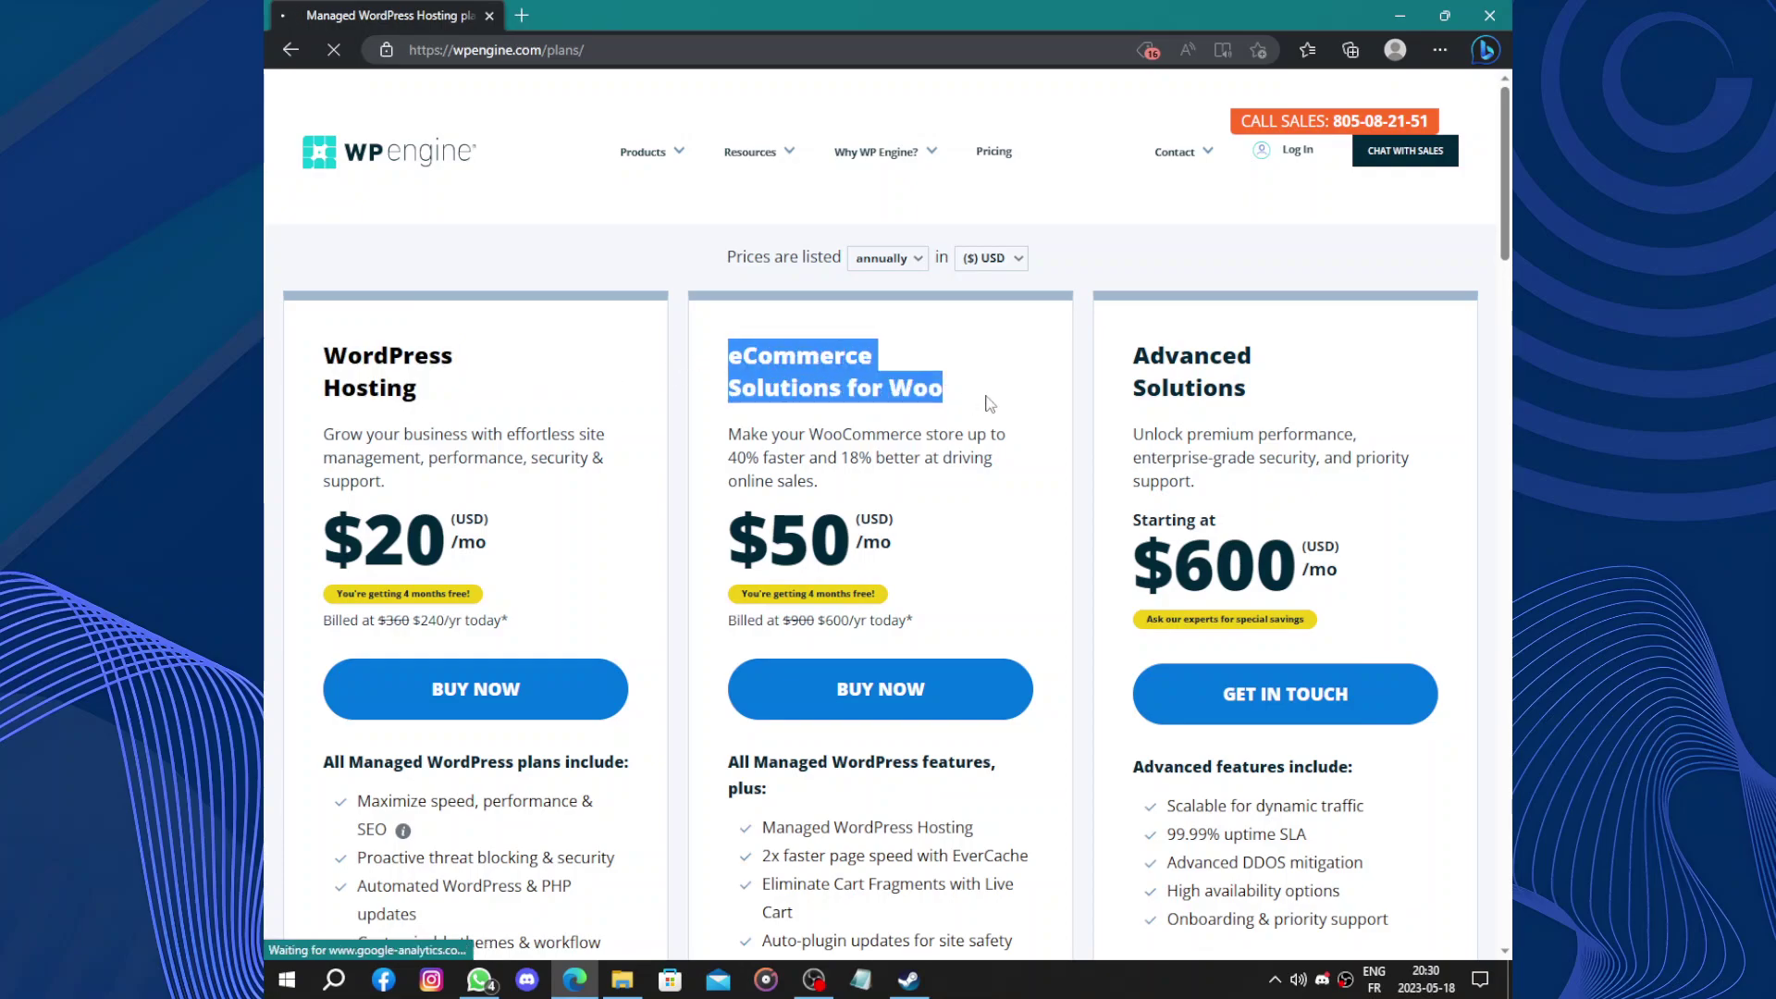
pyautogui.click(987, 404)
pyautogui.moveTo(1138, 347); pyautogui.dragTo(1272, 400)
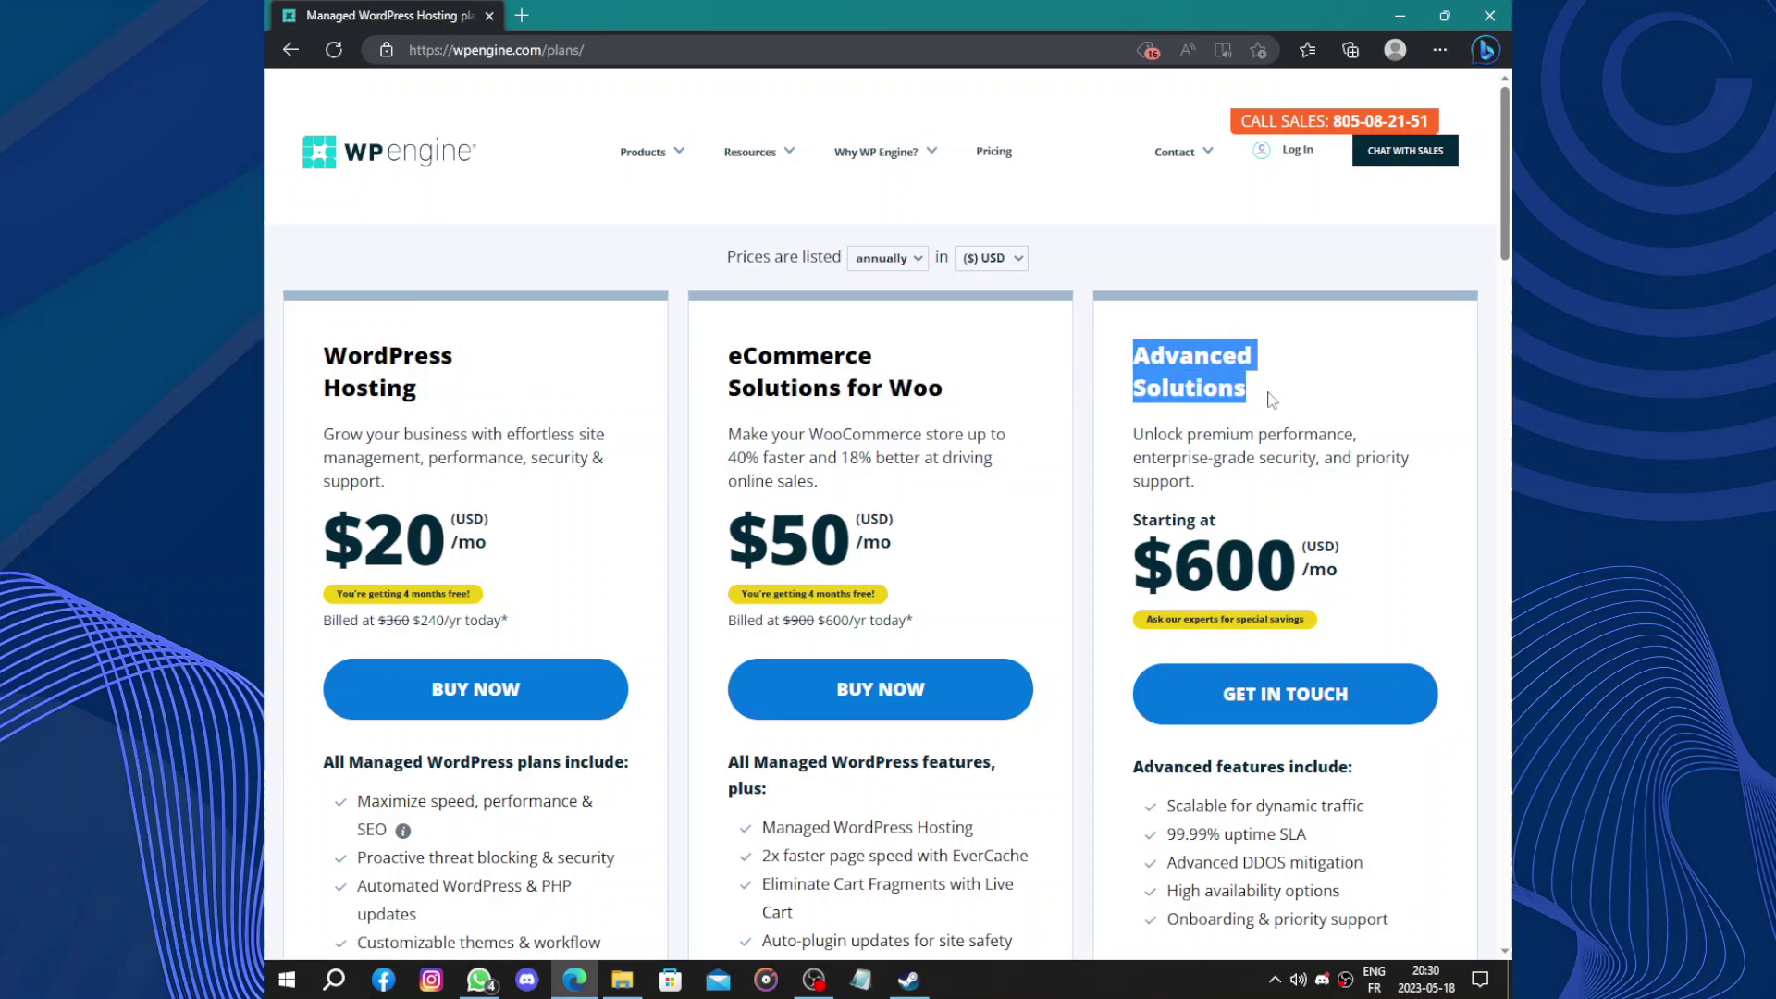
pyautogui.click(1272, 400)
# Scroll to Compare All Features and back, then select the chat greeting message
pyautogui.scroll(-3, 981, 431)
pyautogui.scroll(-12, 982, 431)
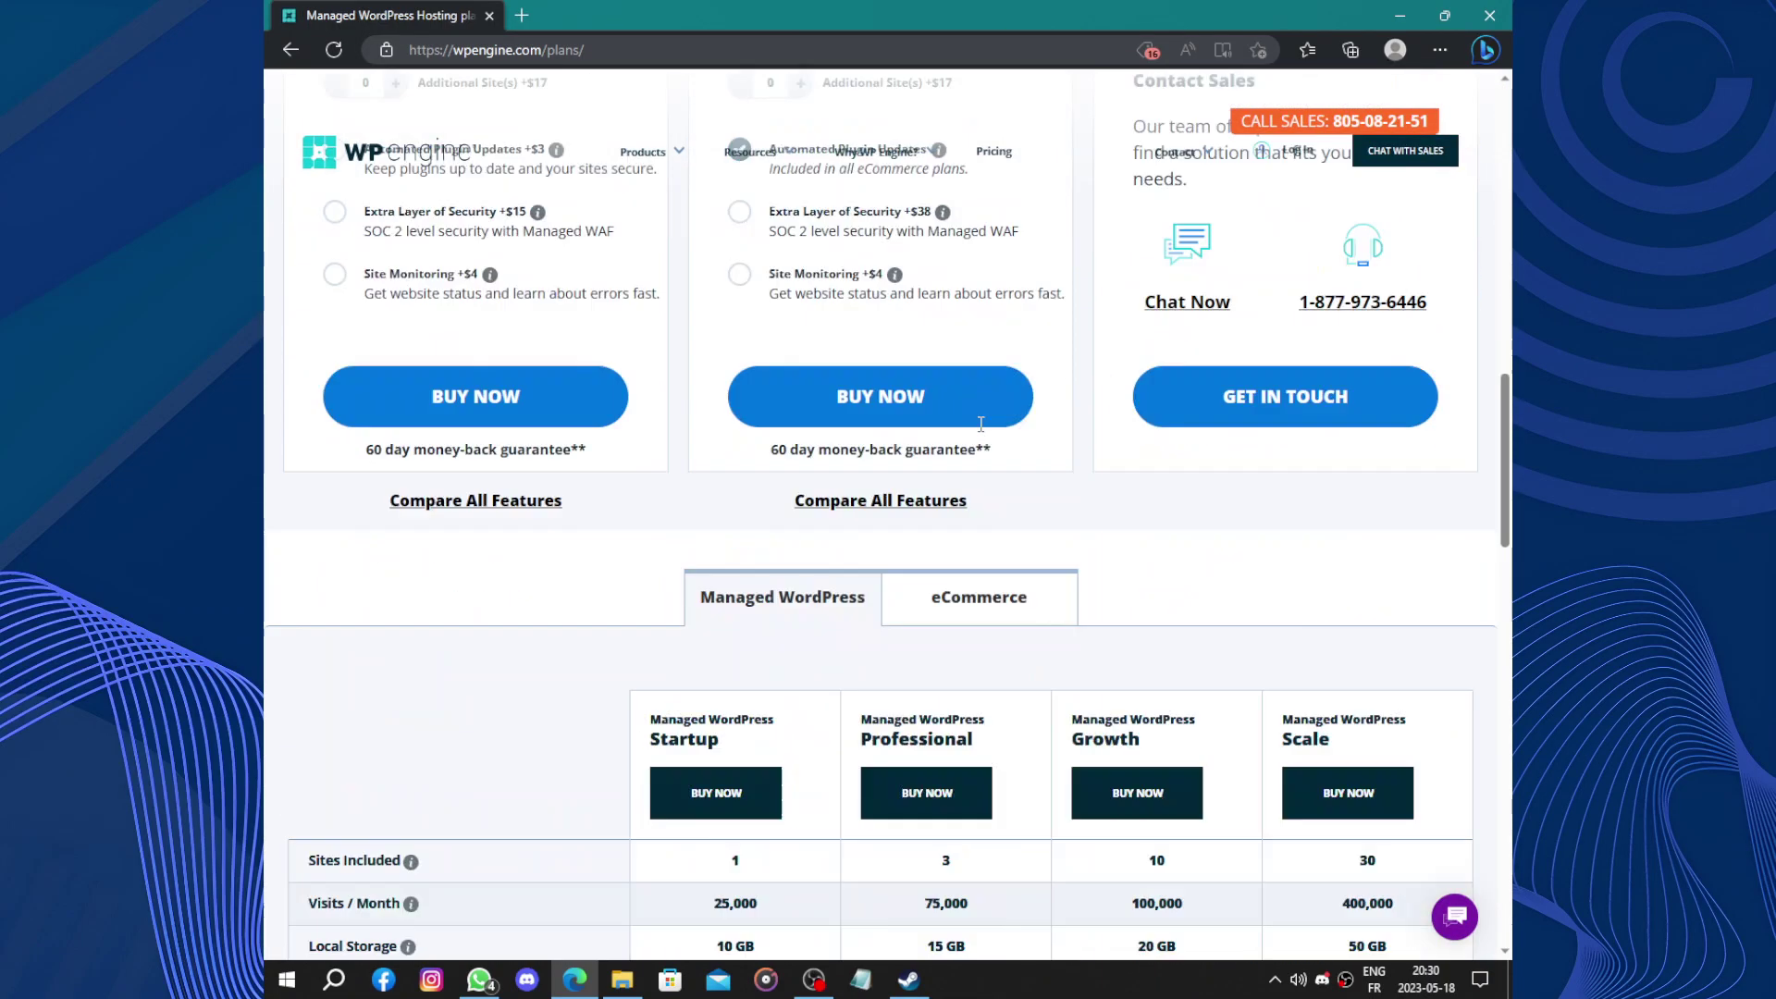
pyautogui.scroll(5, 982, 431)
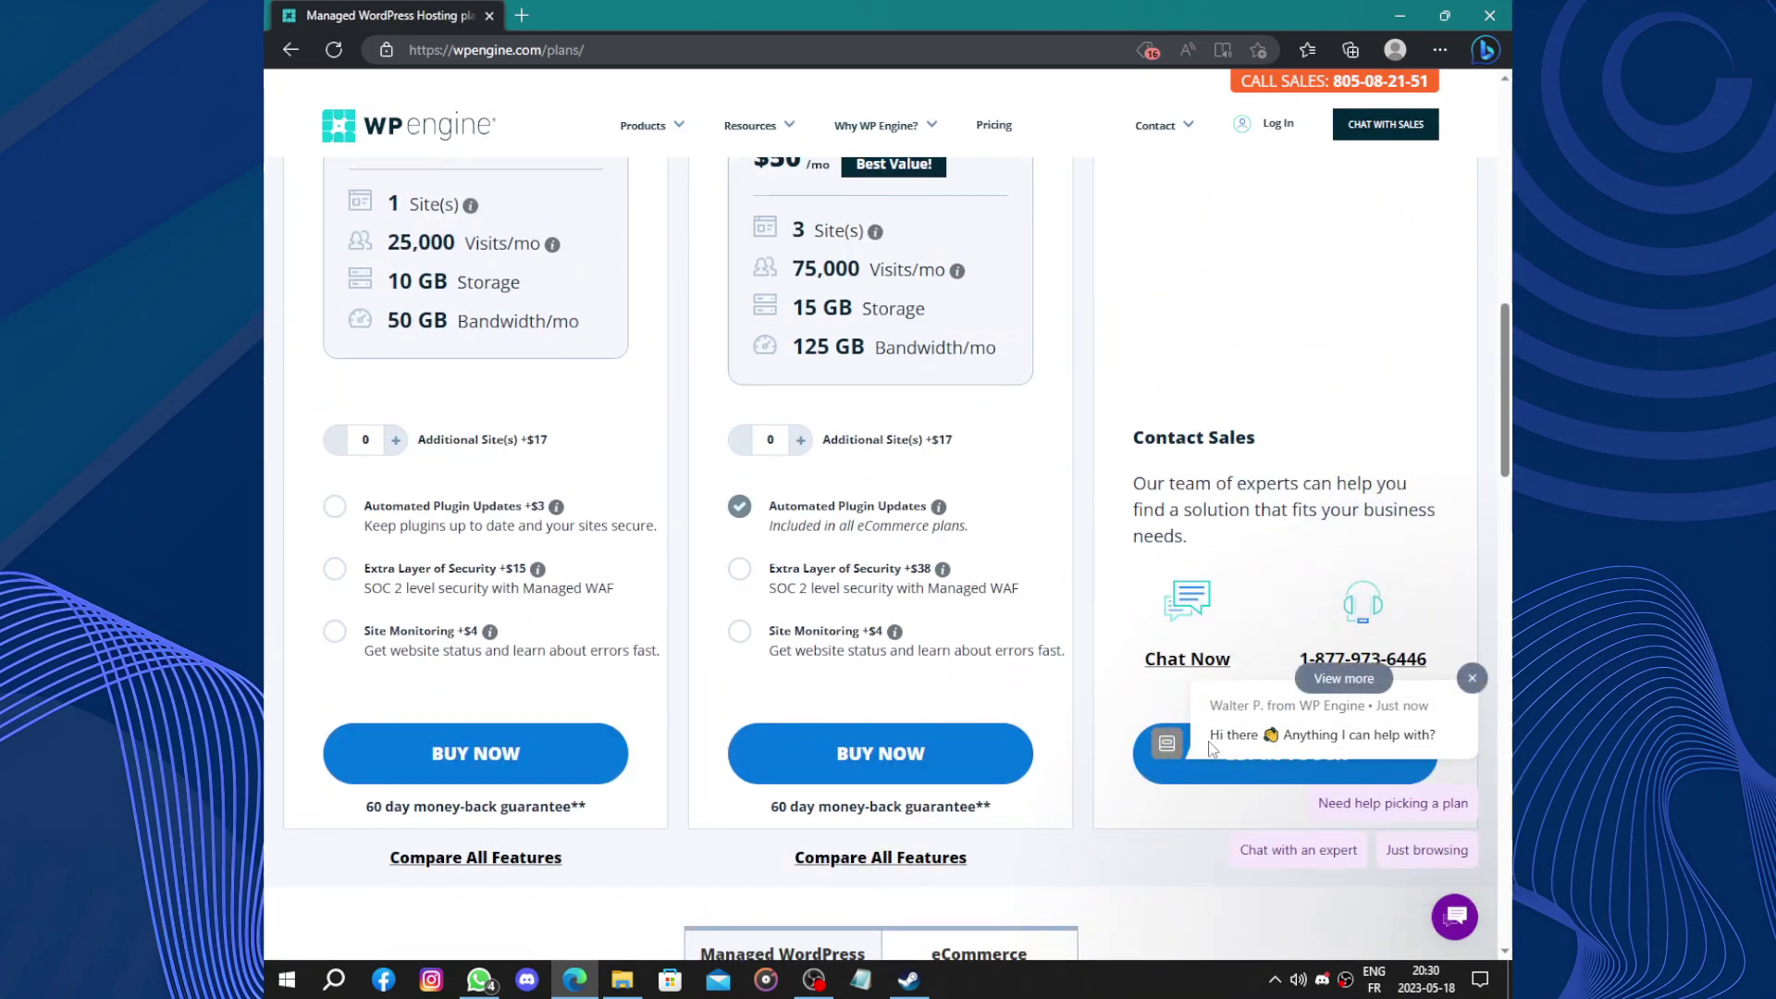
pyautogui.moveTo(1209, 734); pyautogui.dragTo(1437, 744)
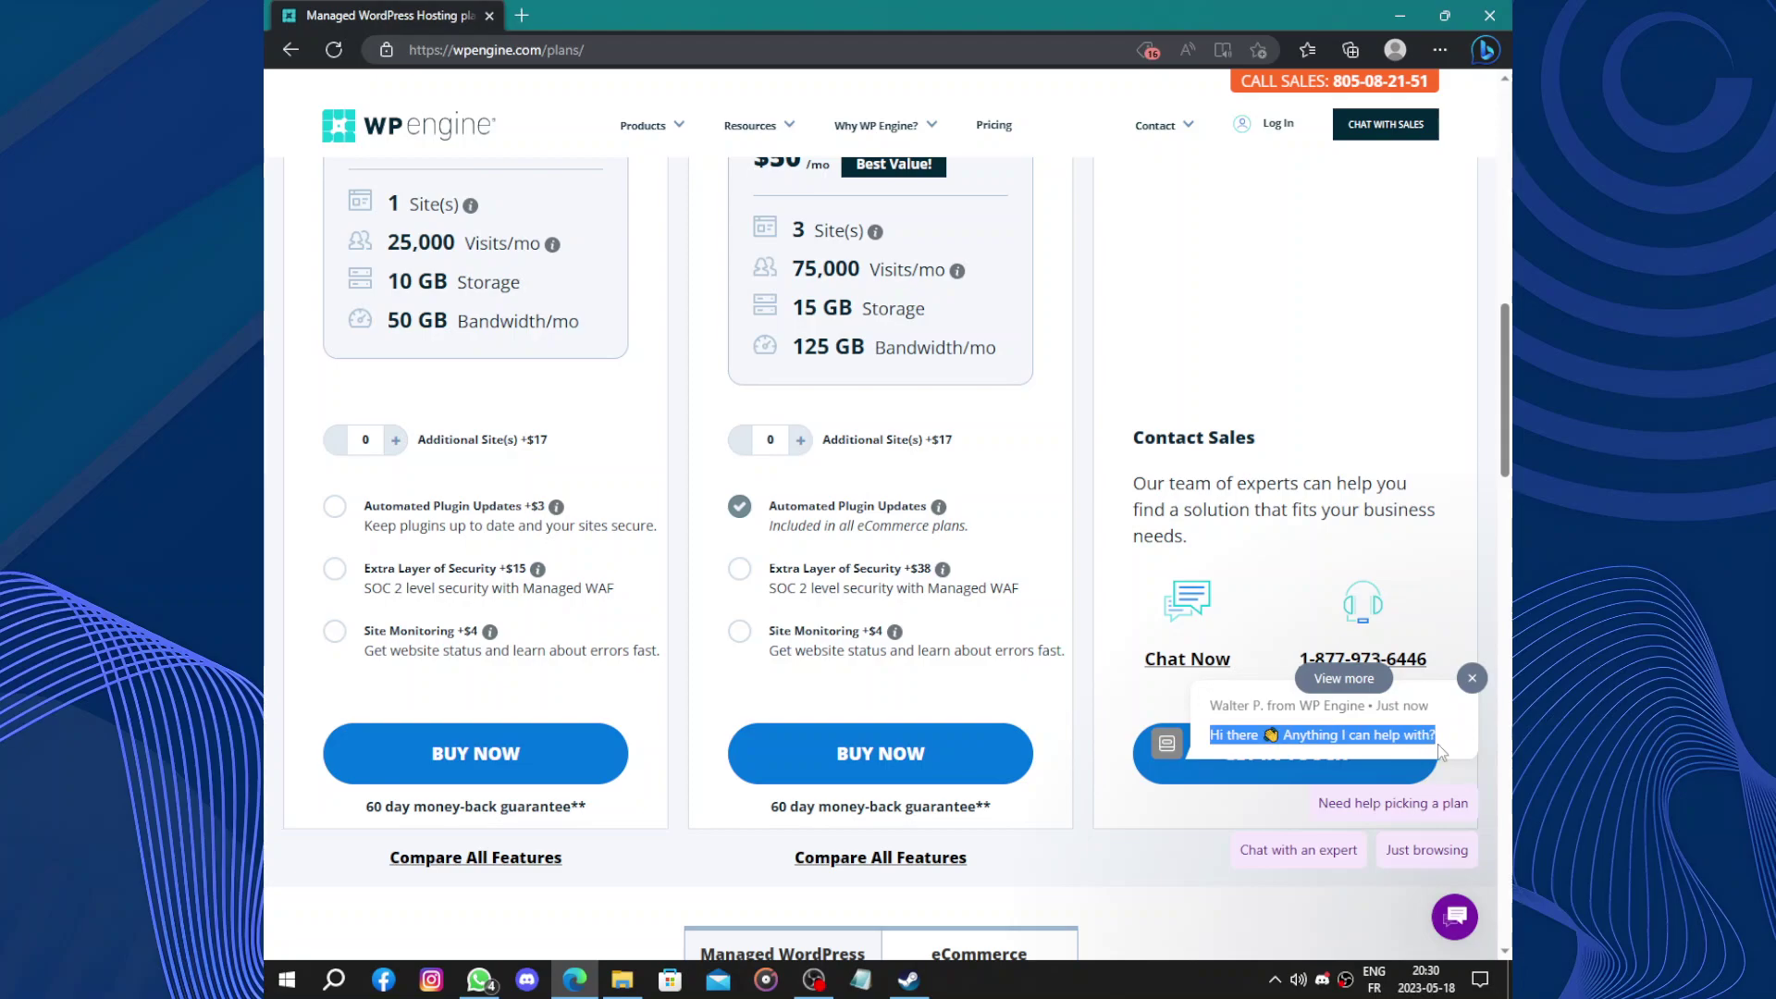
pyautogui.click(1091, 829)
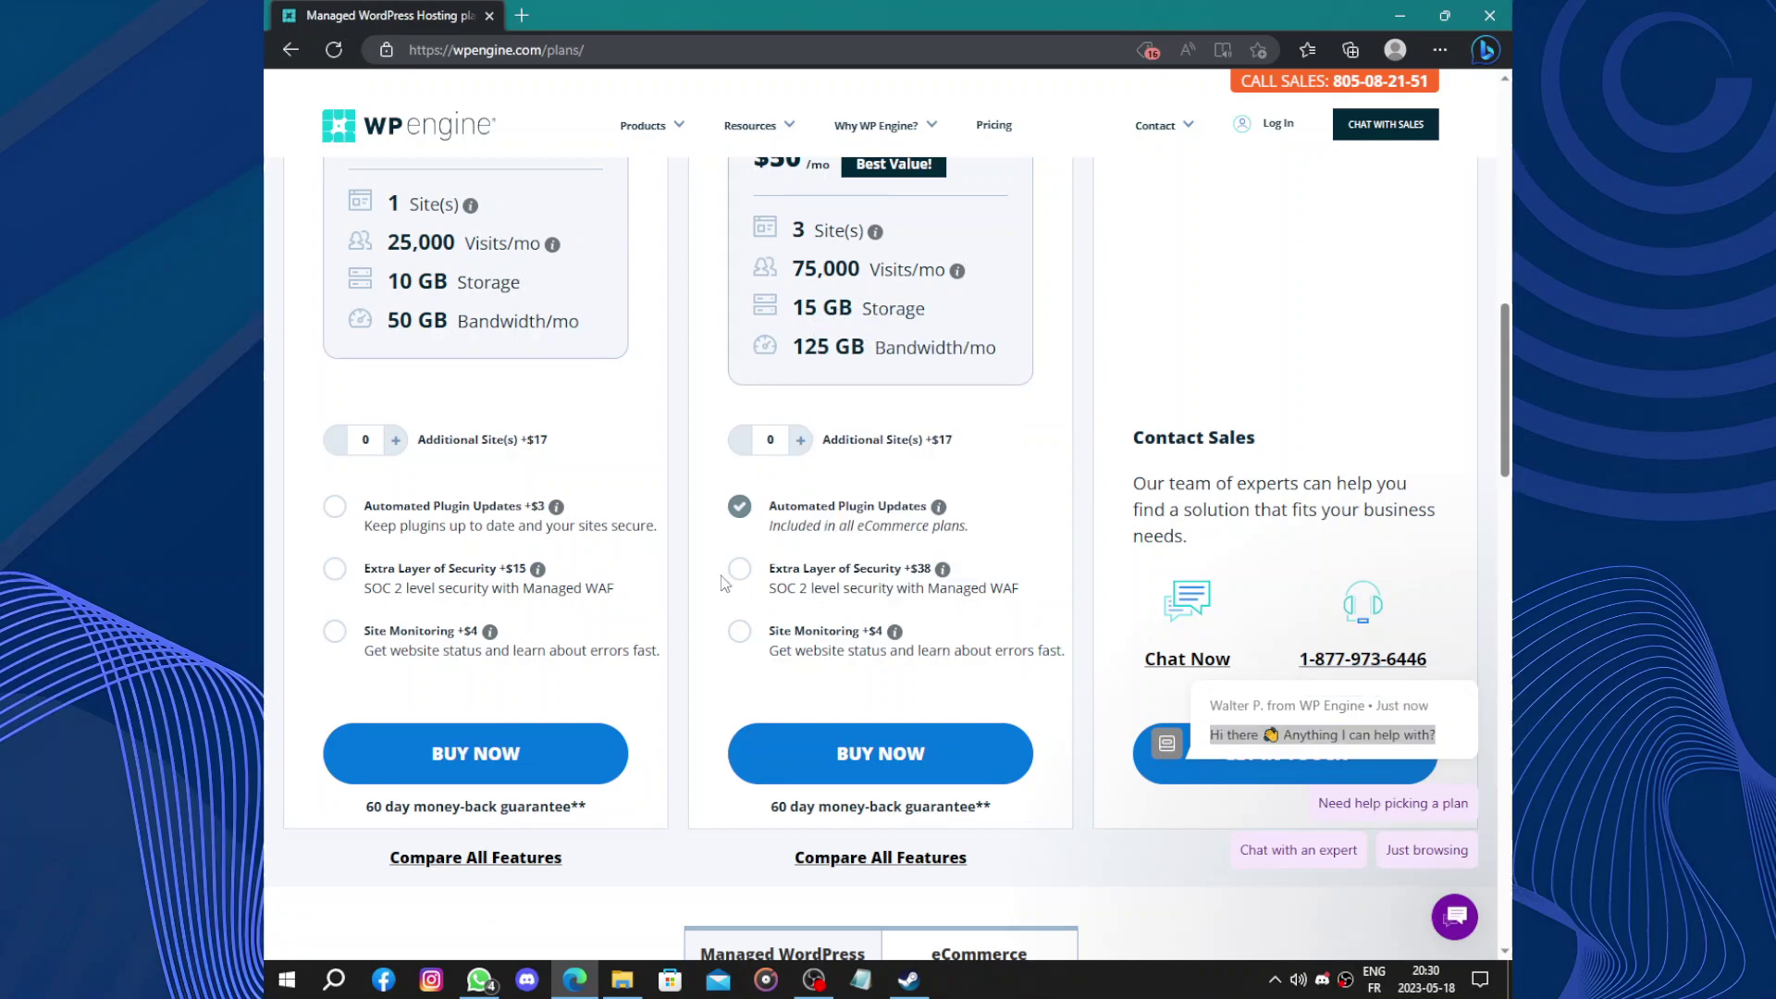
pyautogui.scroll(8, 645, 472)
# Fill the 4-months-free popup with a saved email address and apply its coupon
pyautogui.scroll(3, 645, 472)
pyautogui.scroll(-15, 646, 472)
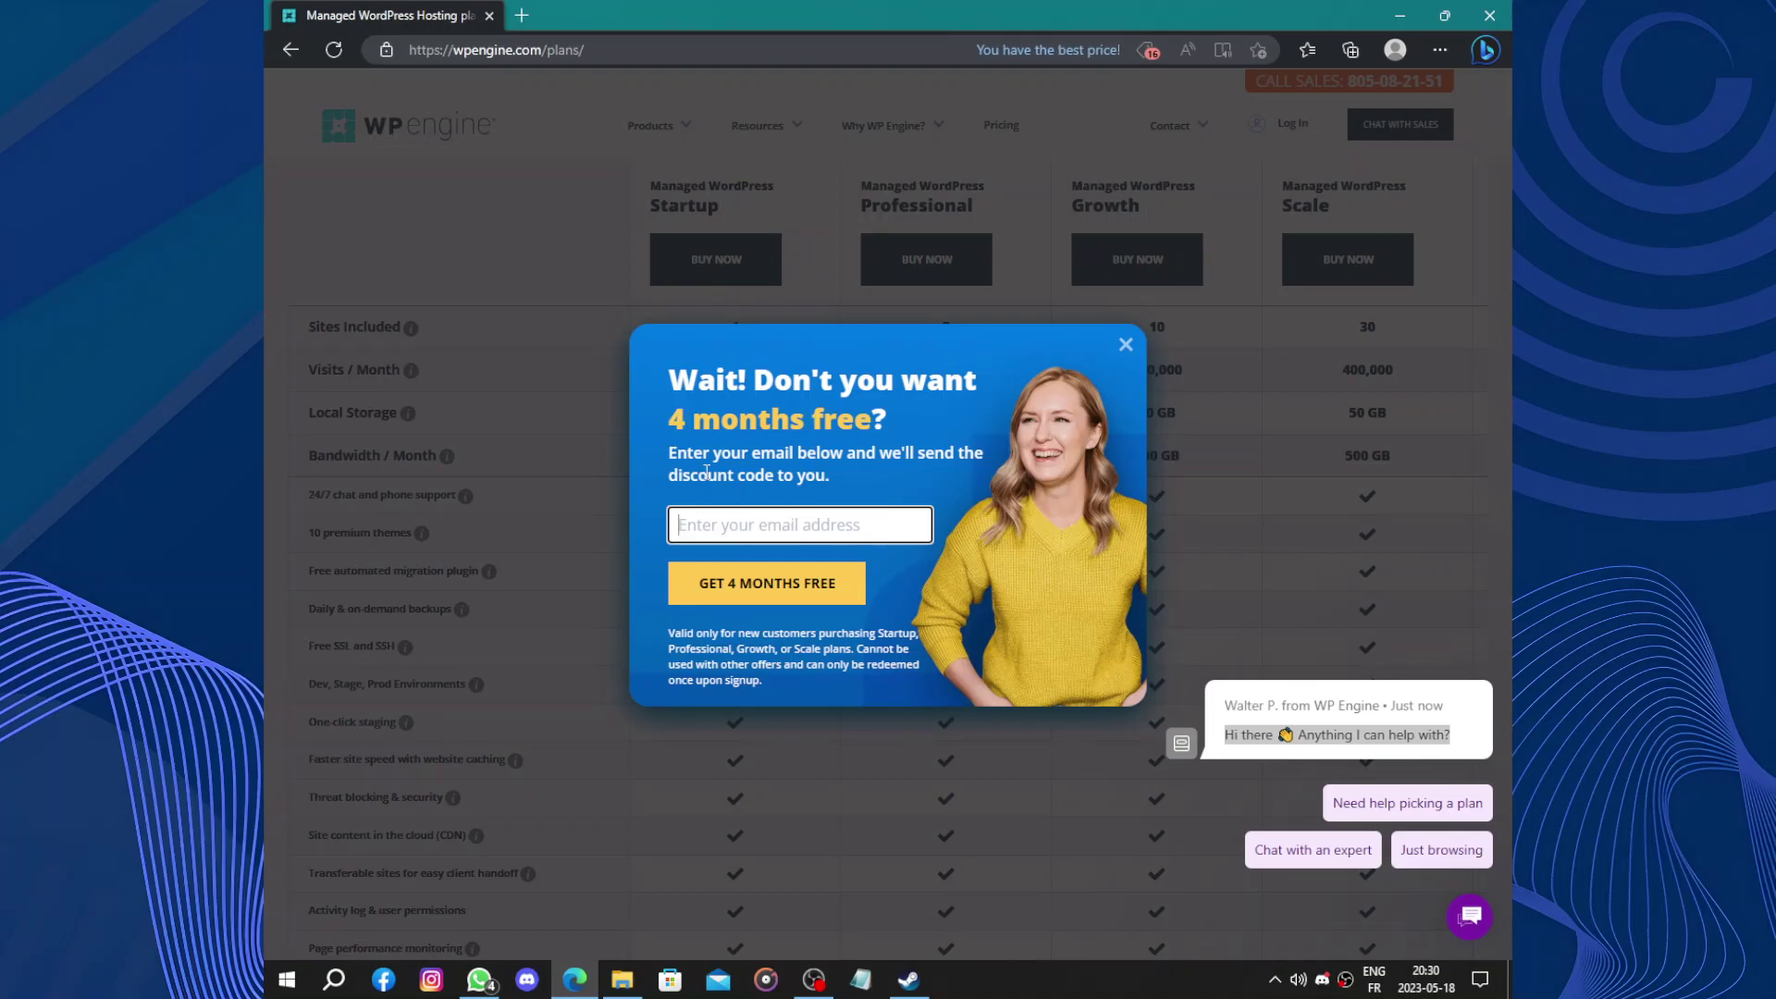
pyautogui.click(784, 526)
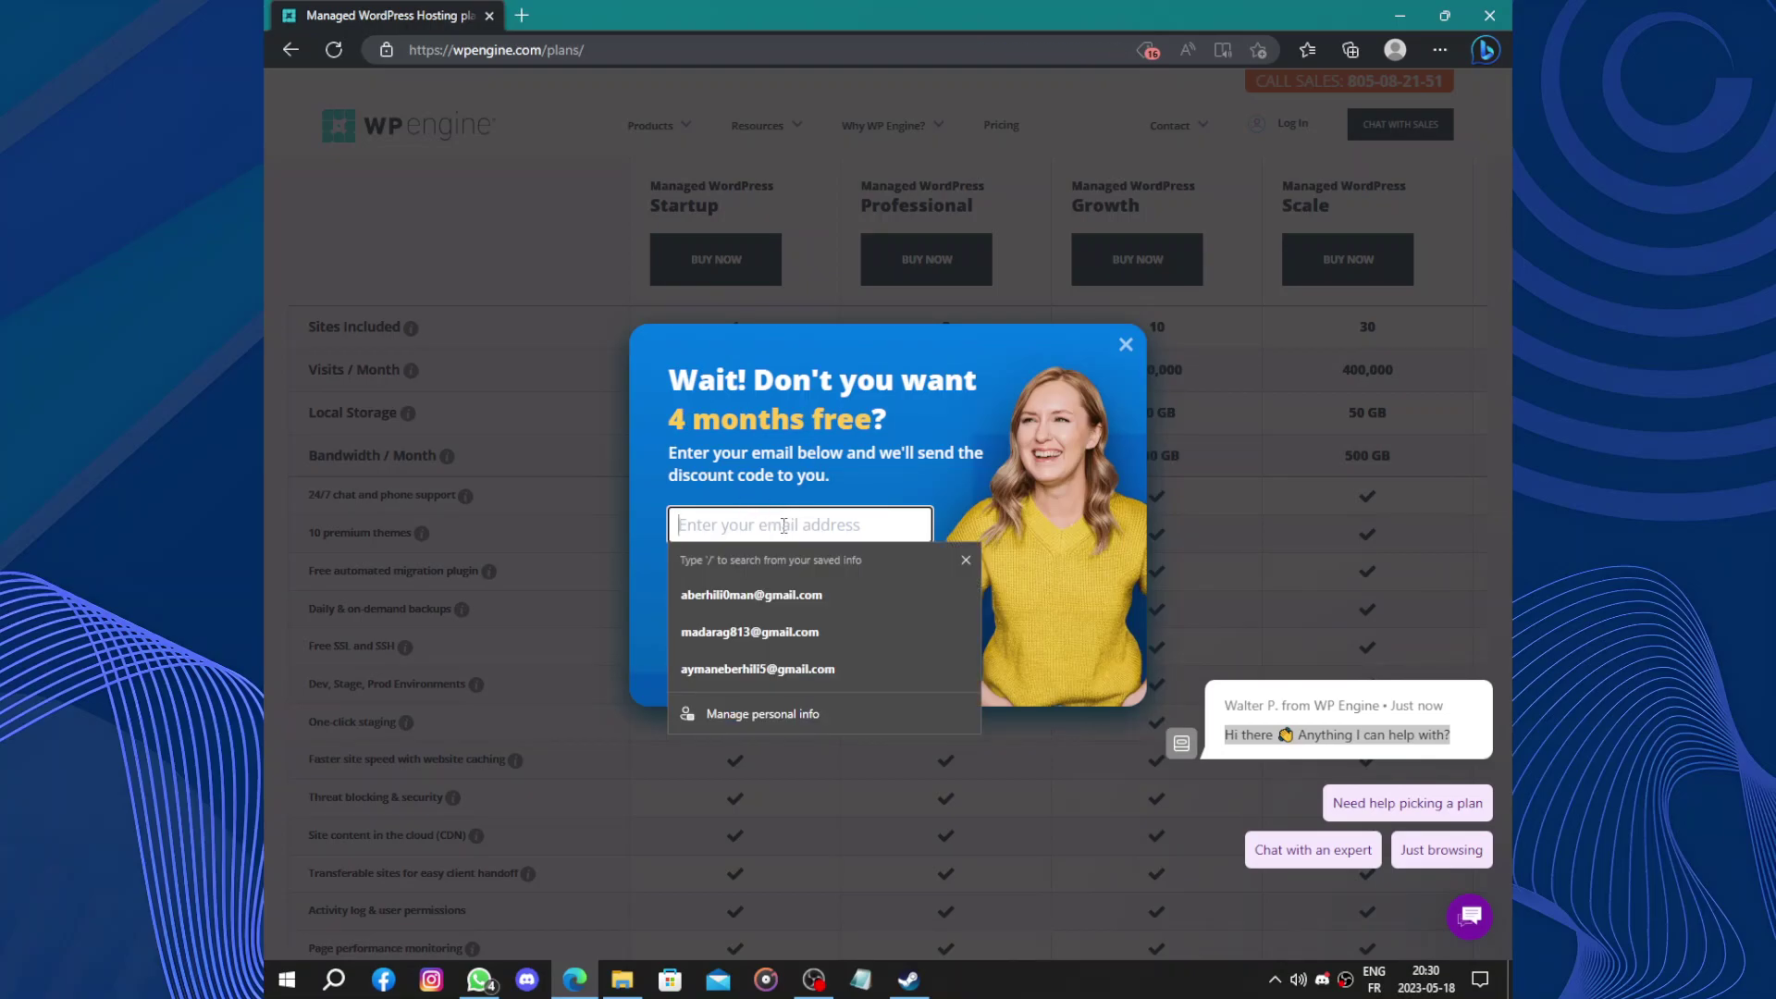
pyautogui.click(778, 631)
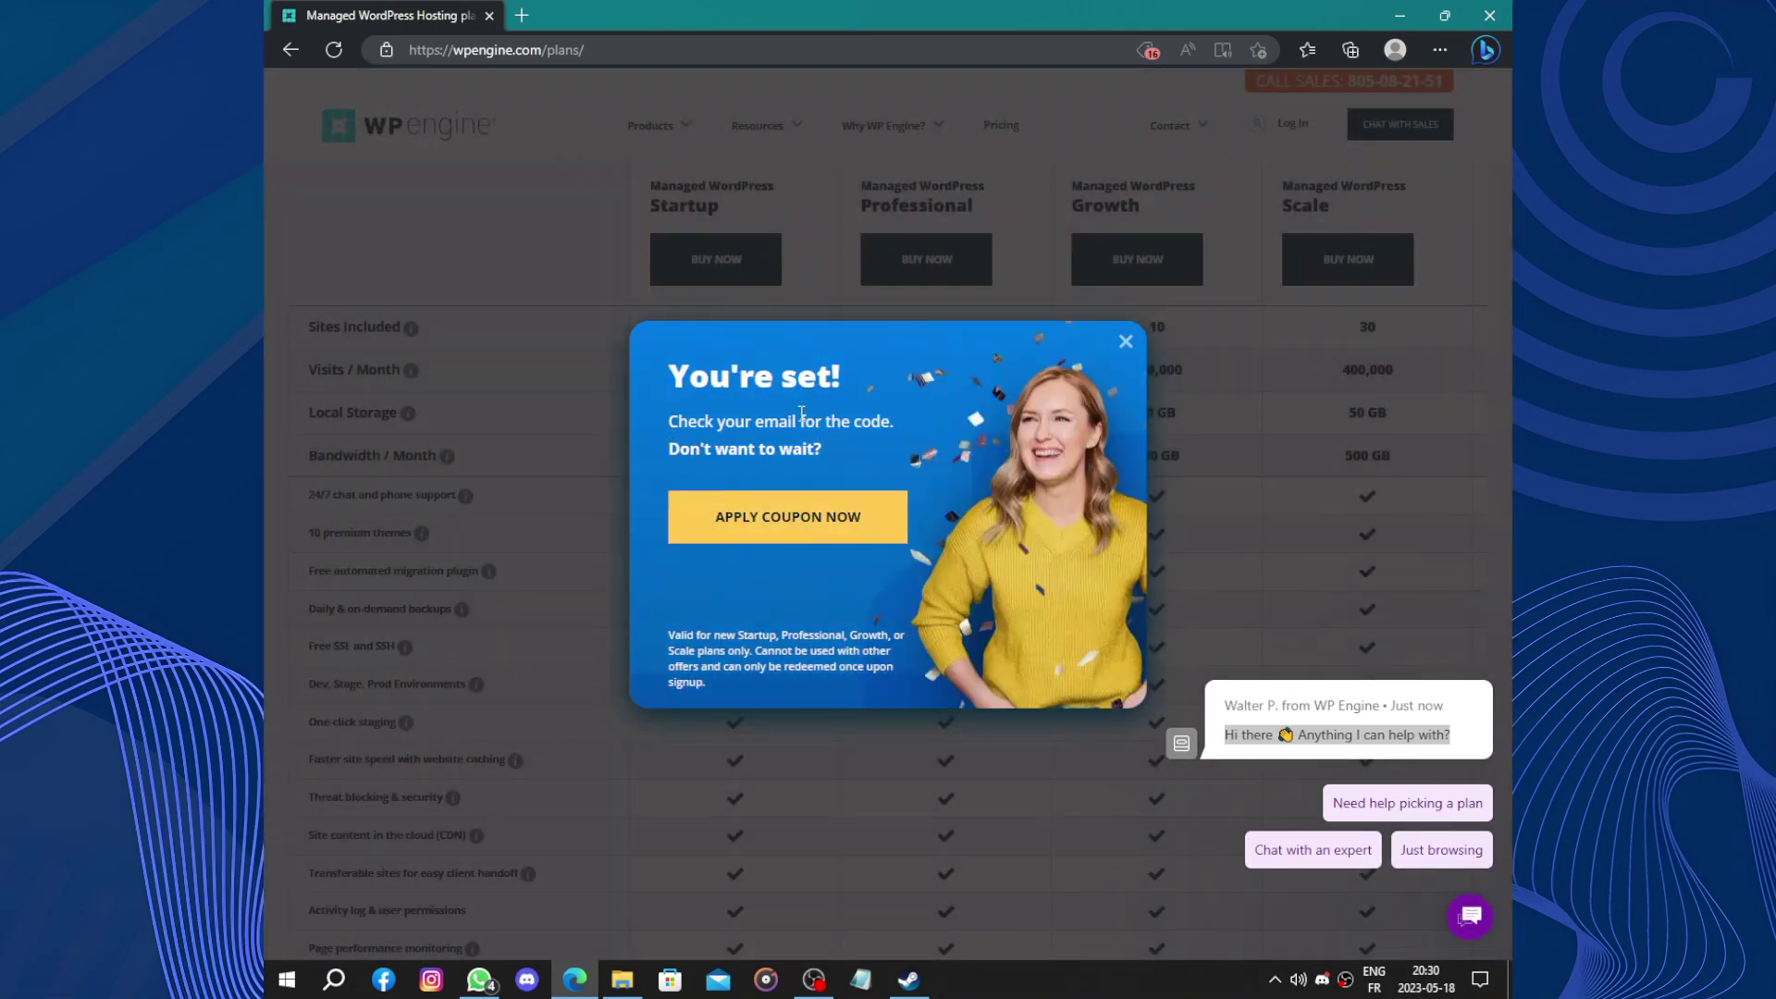
pyautogui.click(784, 542)
# Set Startup's additional sites to 0 and add Extra Layer of Security and Site Monitoring
pyautogui.scroll(2, 793, 413)
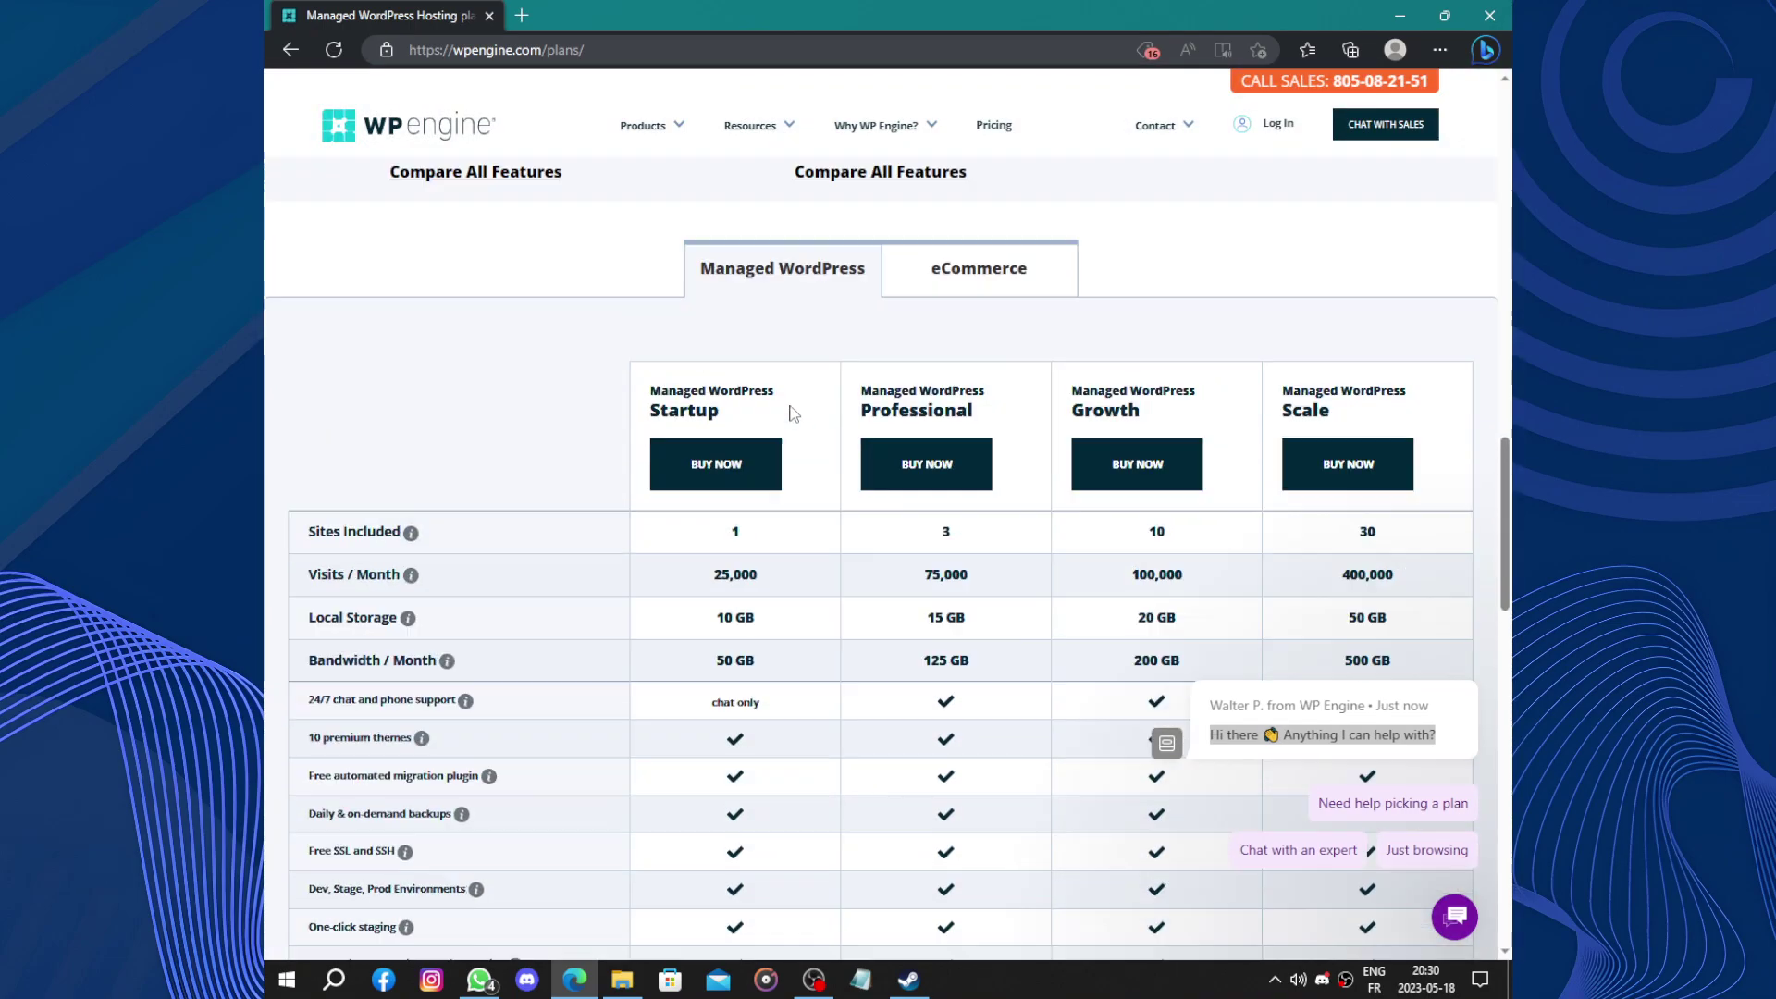
pyautogui.scroll(10, 792, 413)
pyautogui.scroll(-1, 442, 337)
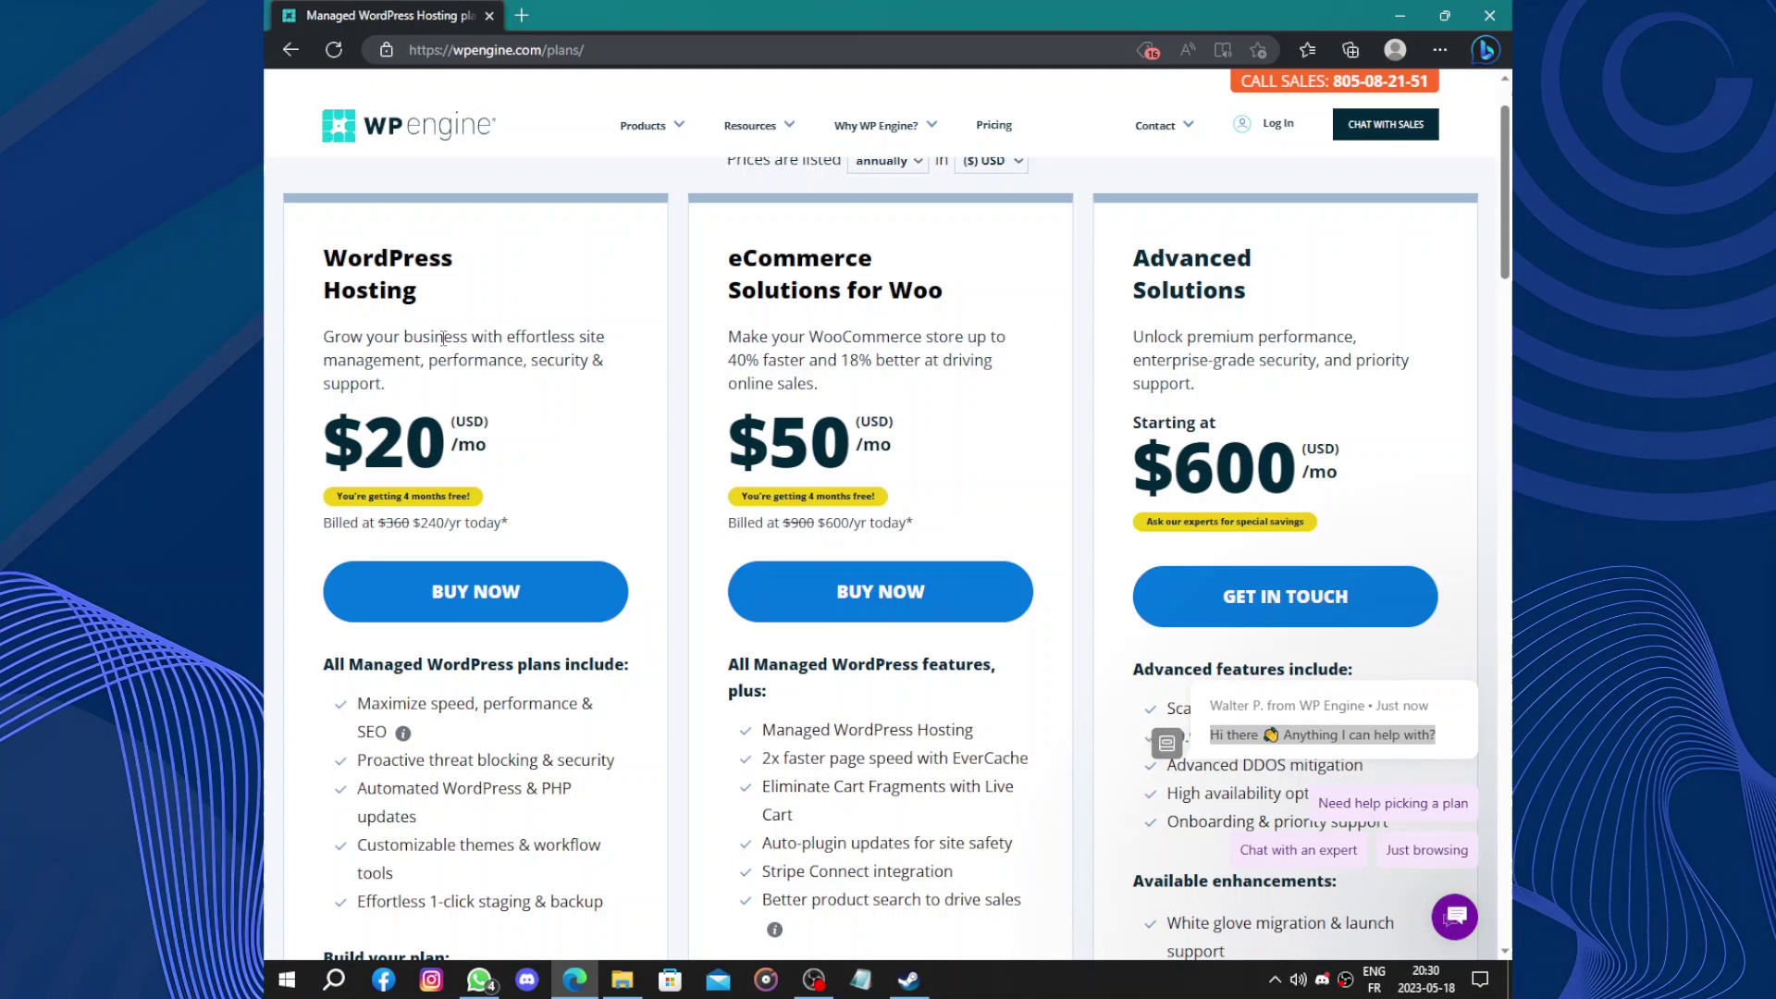
pyautogui.scroll(-12, 442, 337)
pyautogui.scroll(3, 448, 350)
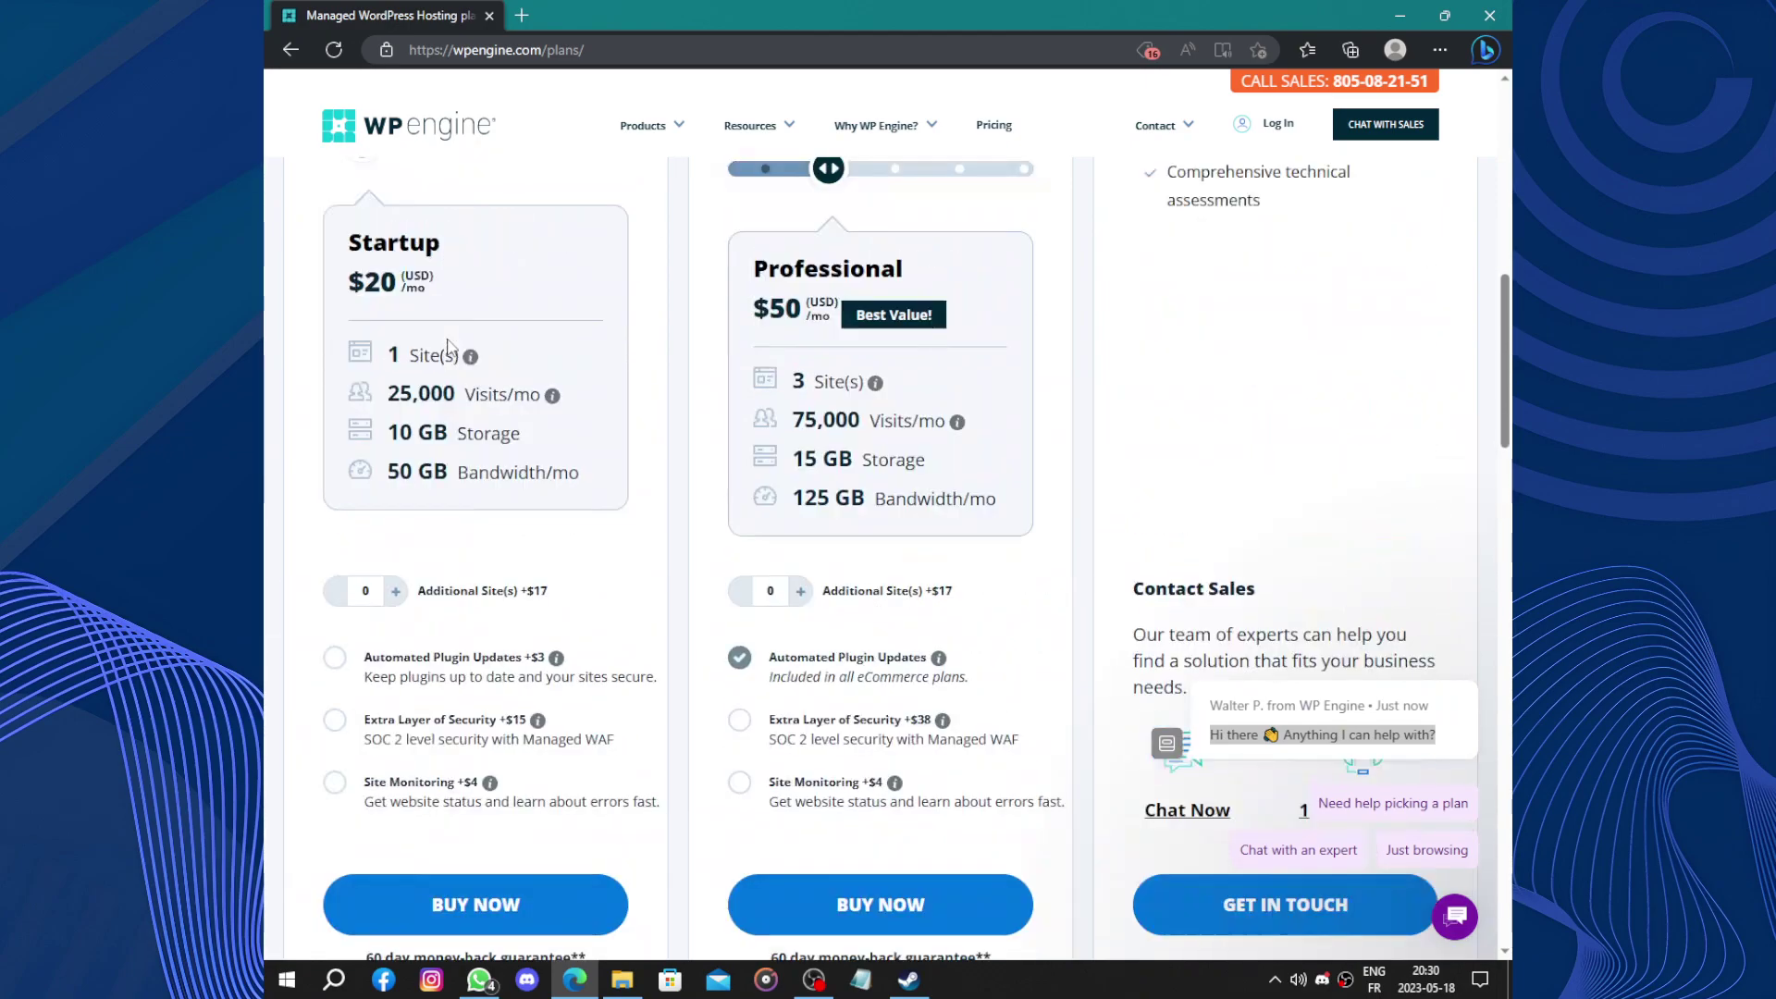
pyautogui.scroll(3, 448, 350)
pyautogui.moveTo(363, 435); pyautogui.dragTo(330, 470)
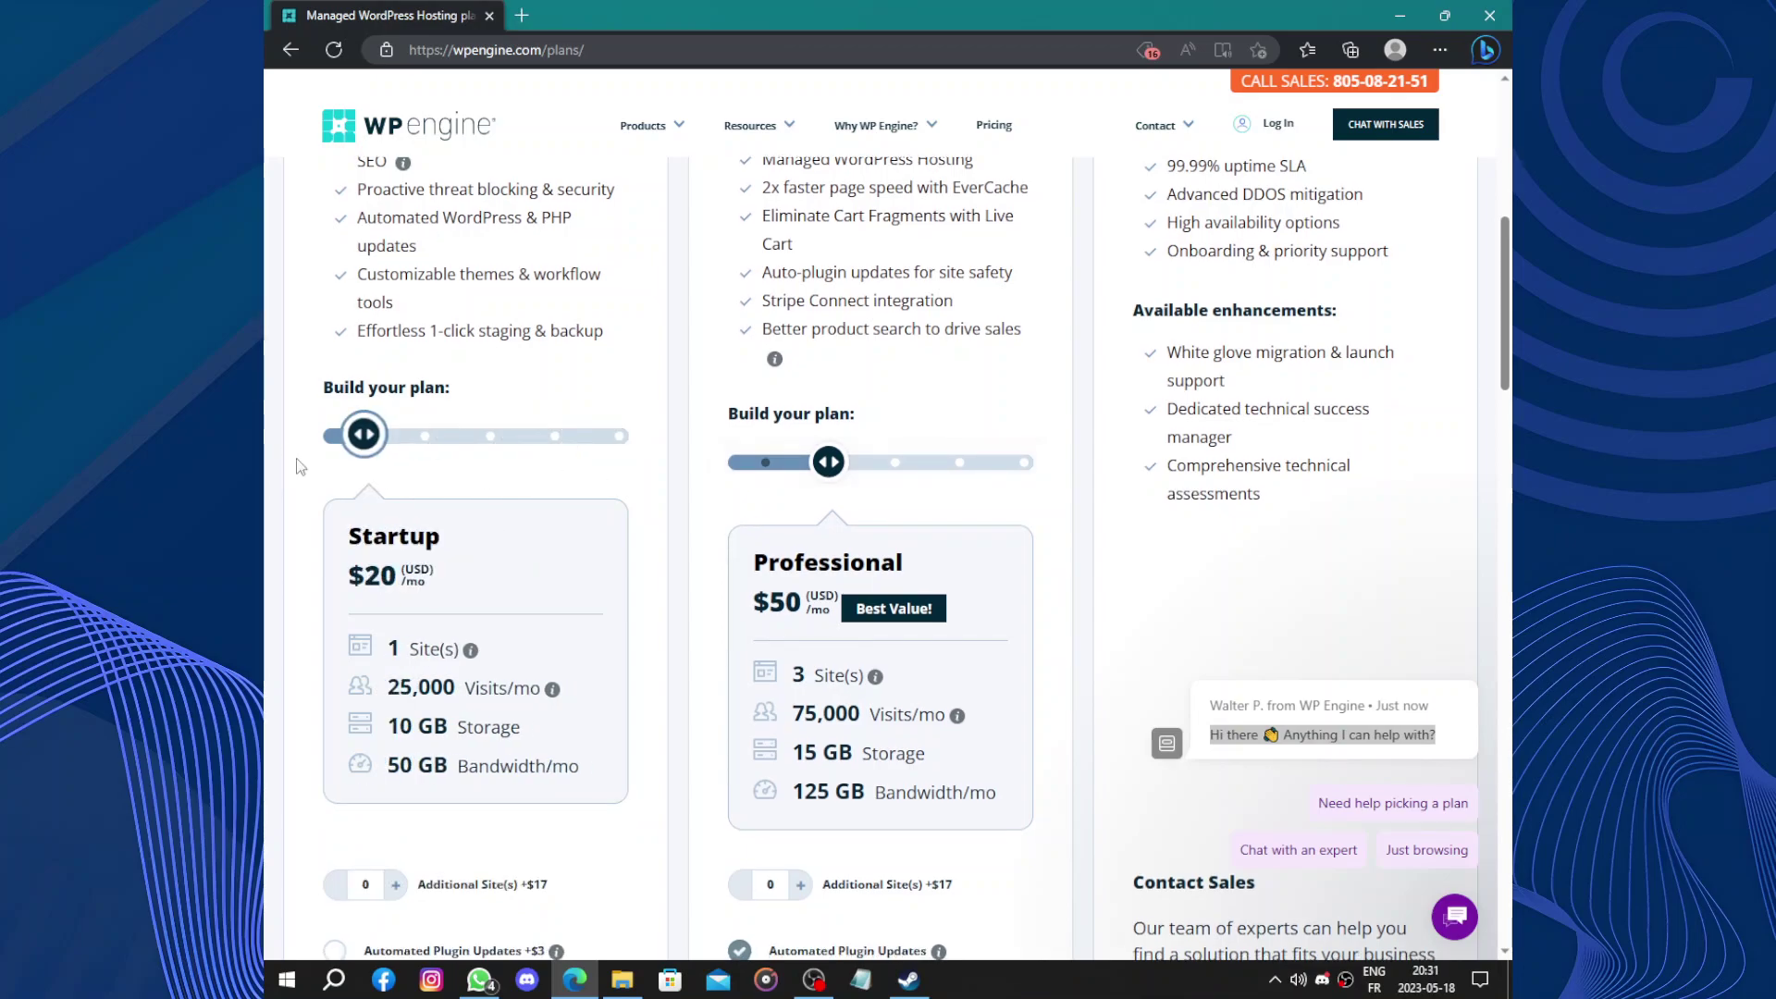
pyautogui.scroll(-5, 475, 457)
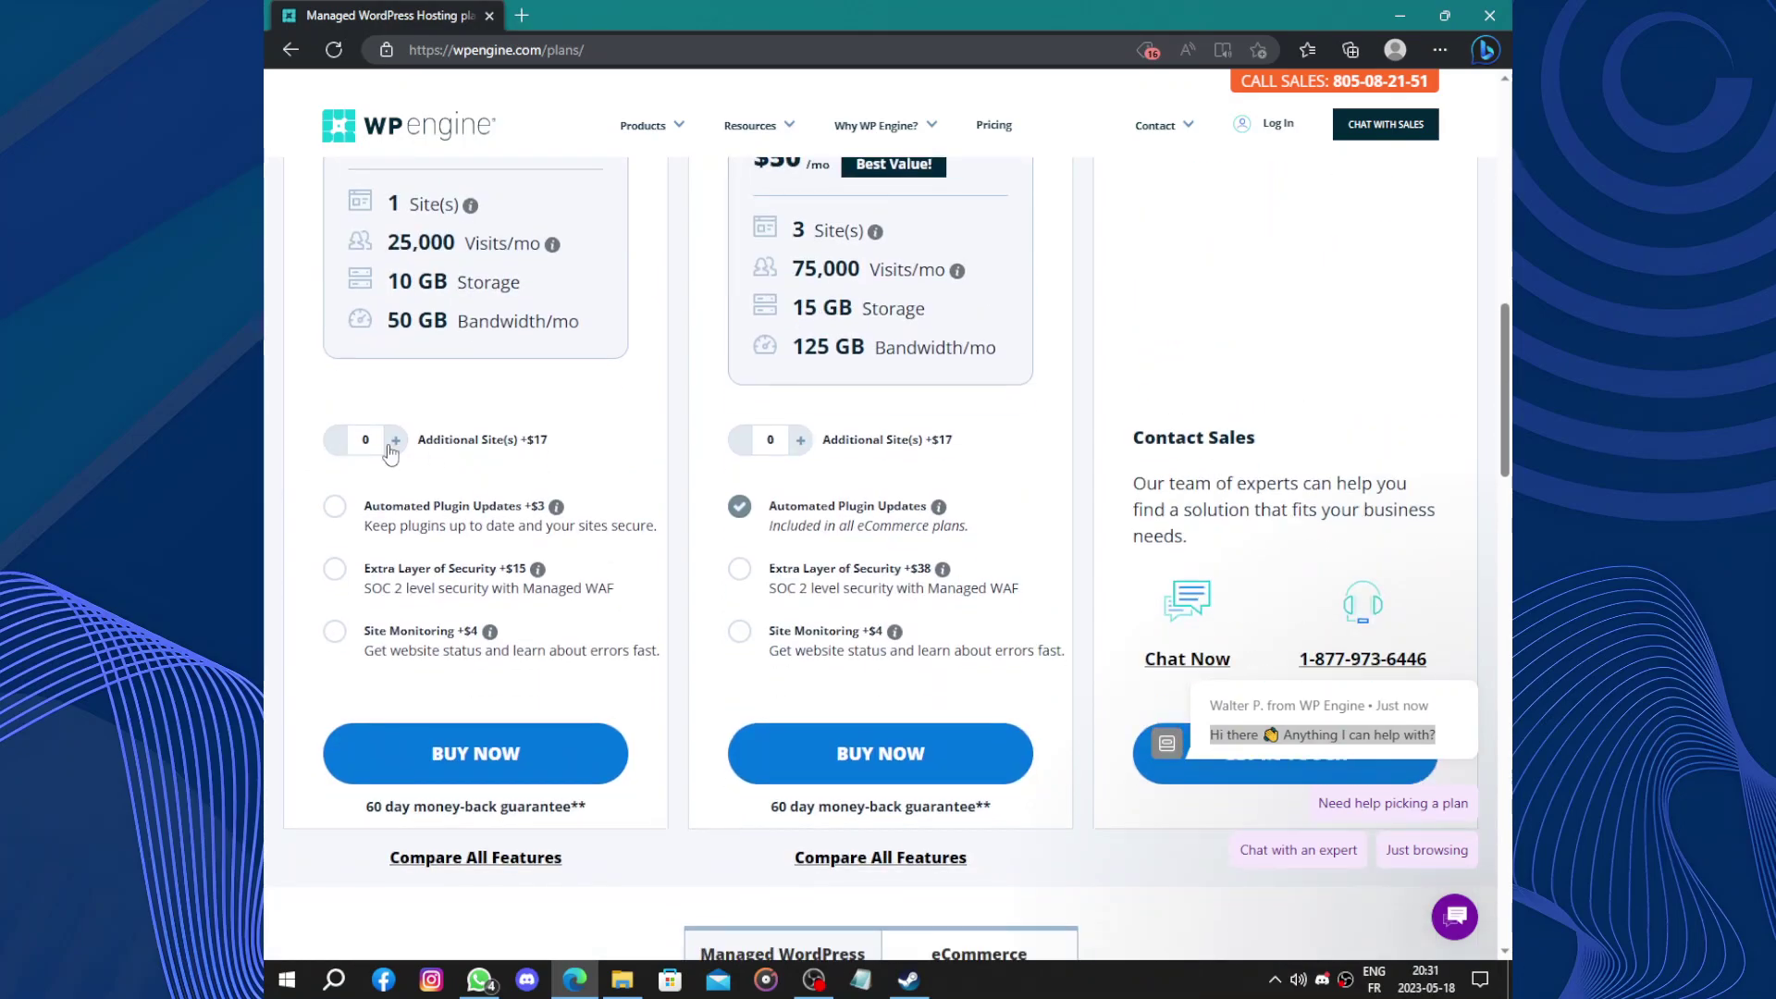
pyautogui.click(335, 440)
pyautogui.click(334, 506)
pyautogui.click(334, 567)
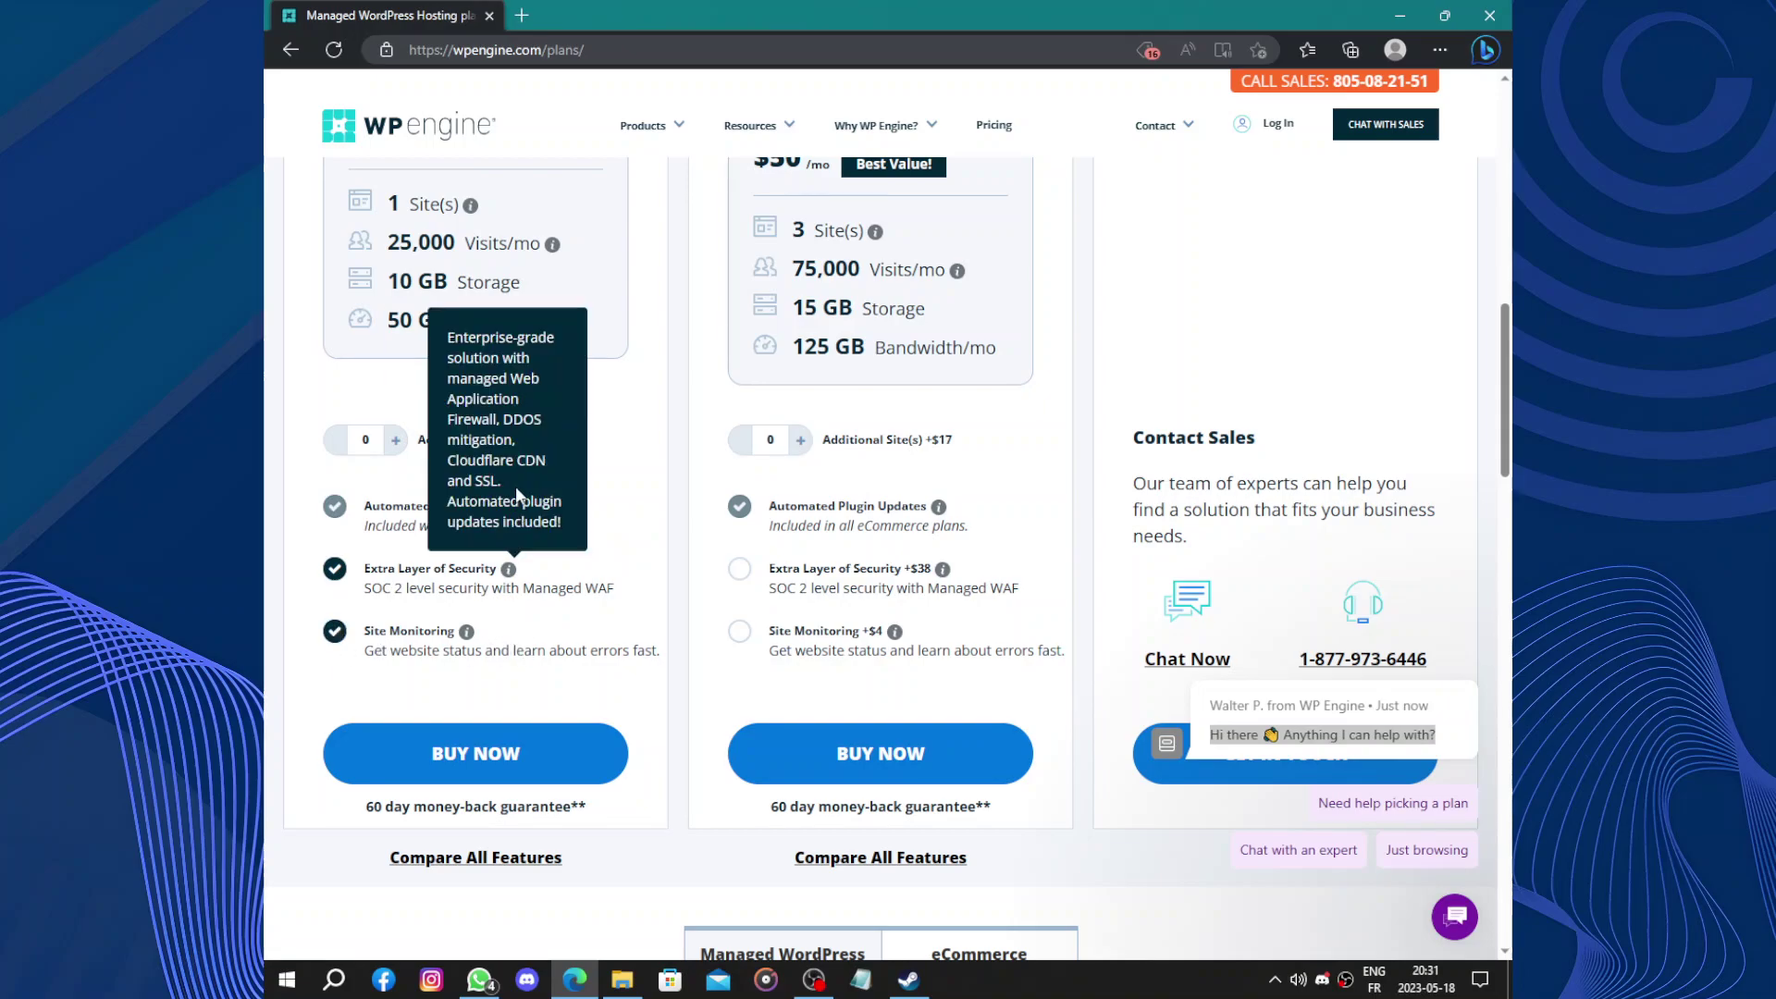
# Buy the configured Startup plan to reach the $474.00 checkout, then open Bing Chat
pyautogui.scroll(10, 515, 485)
pyautogui.scroll(-10, 515, 486)
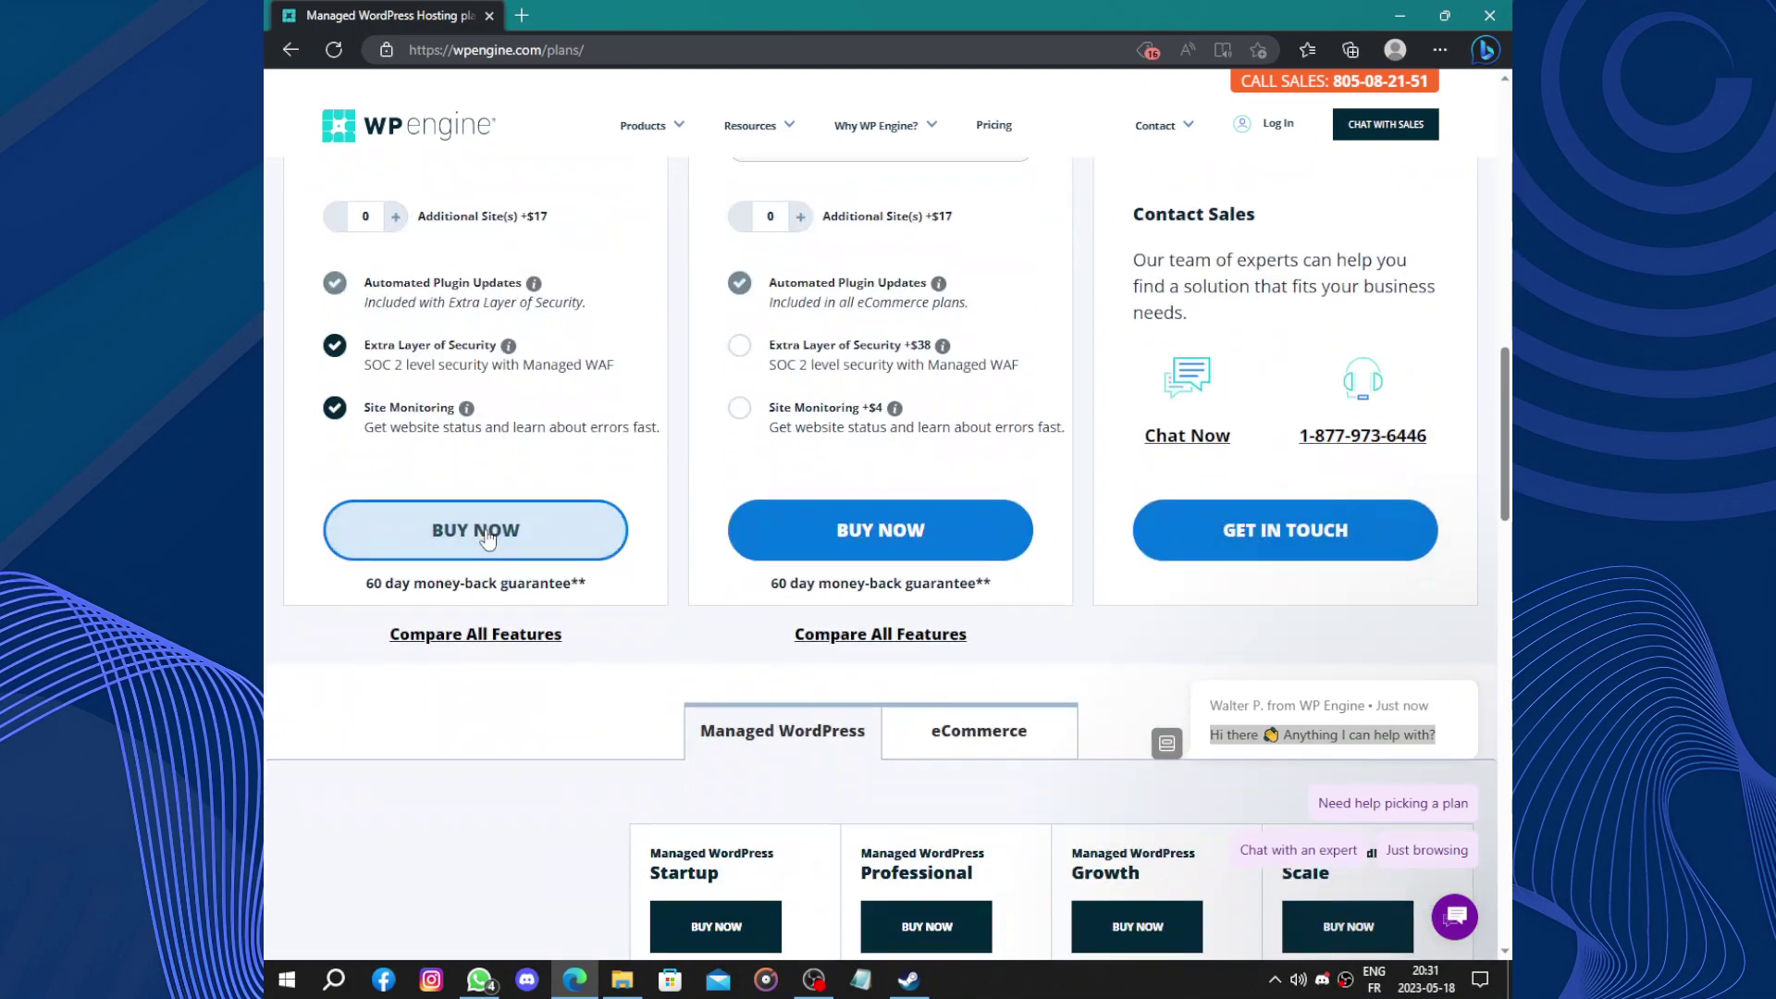
pyautogui.click(488, 541)
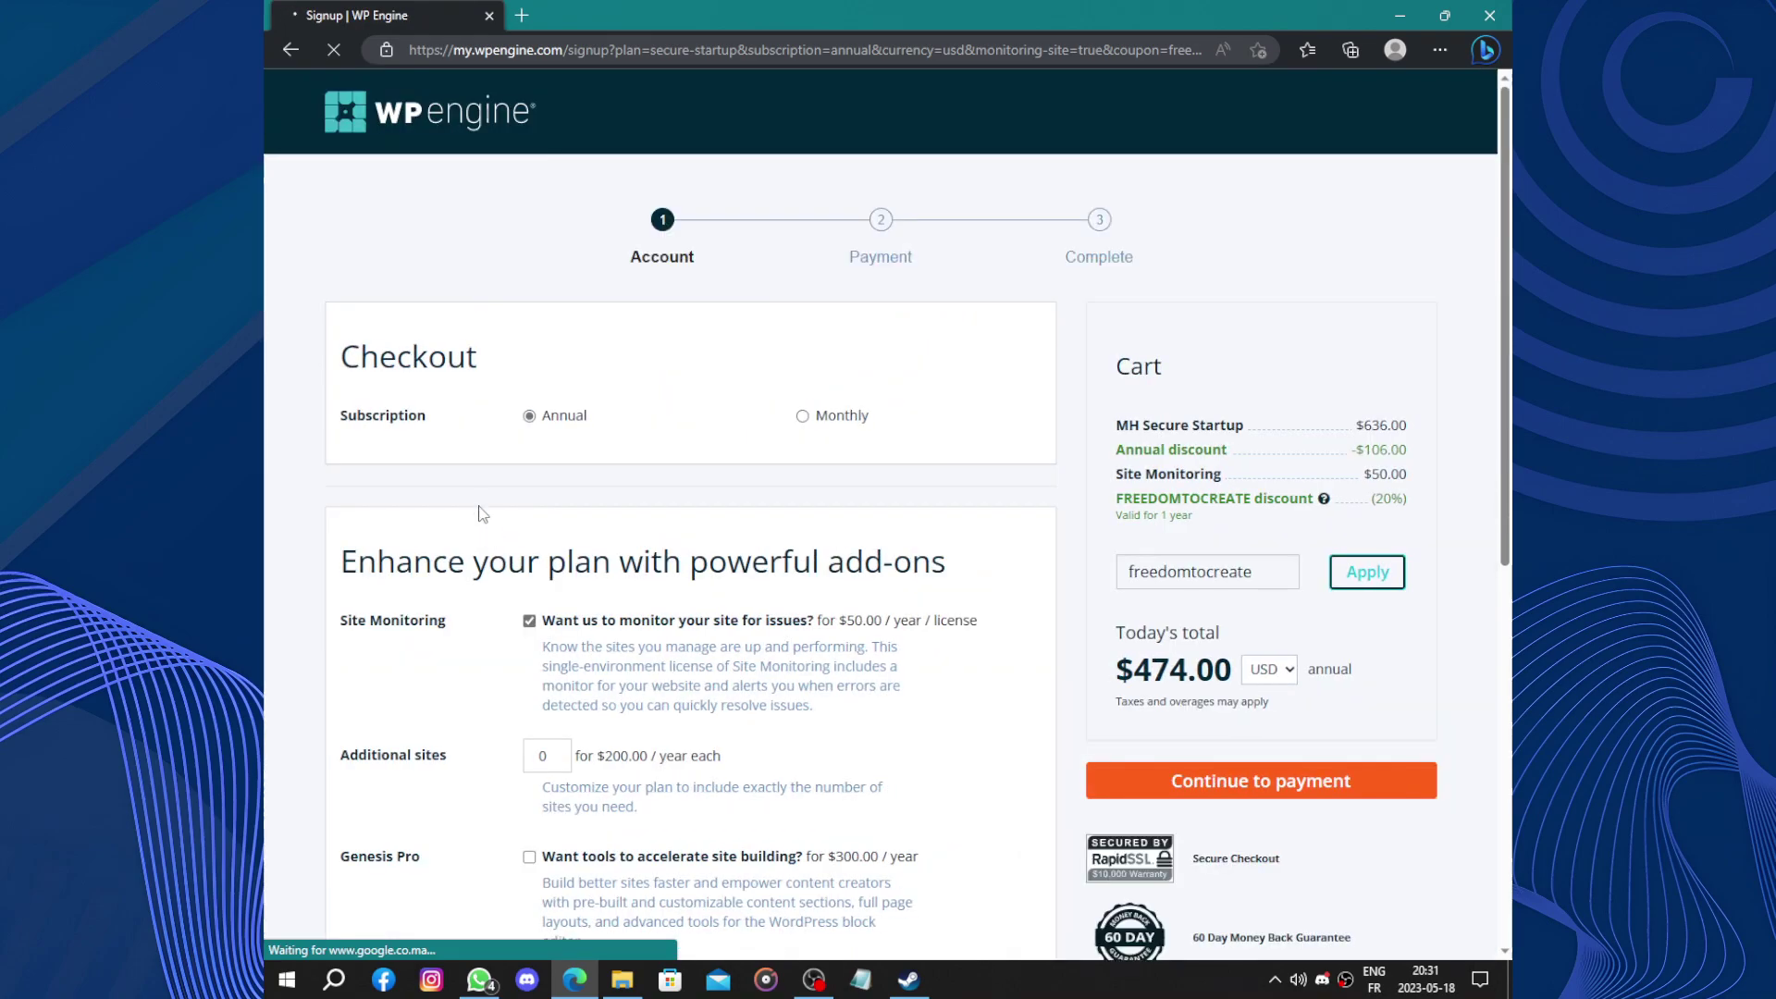
pyautogui.click(1491, 50)
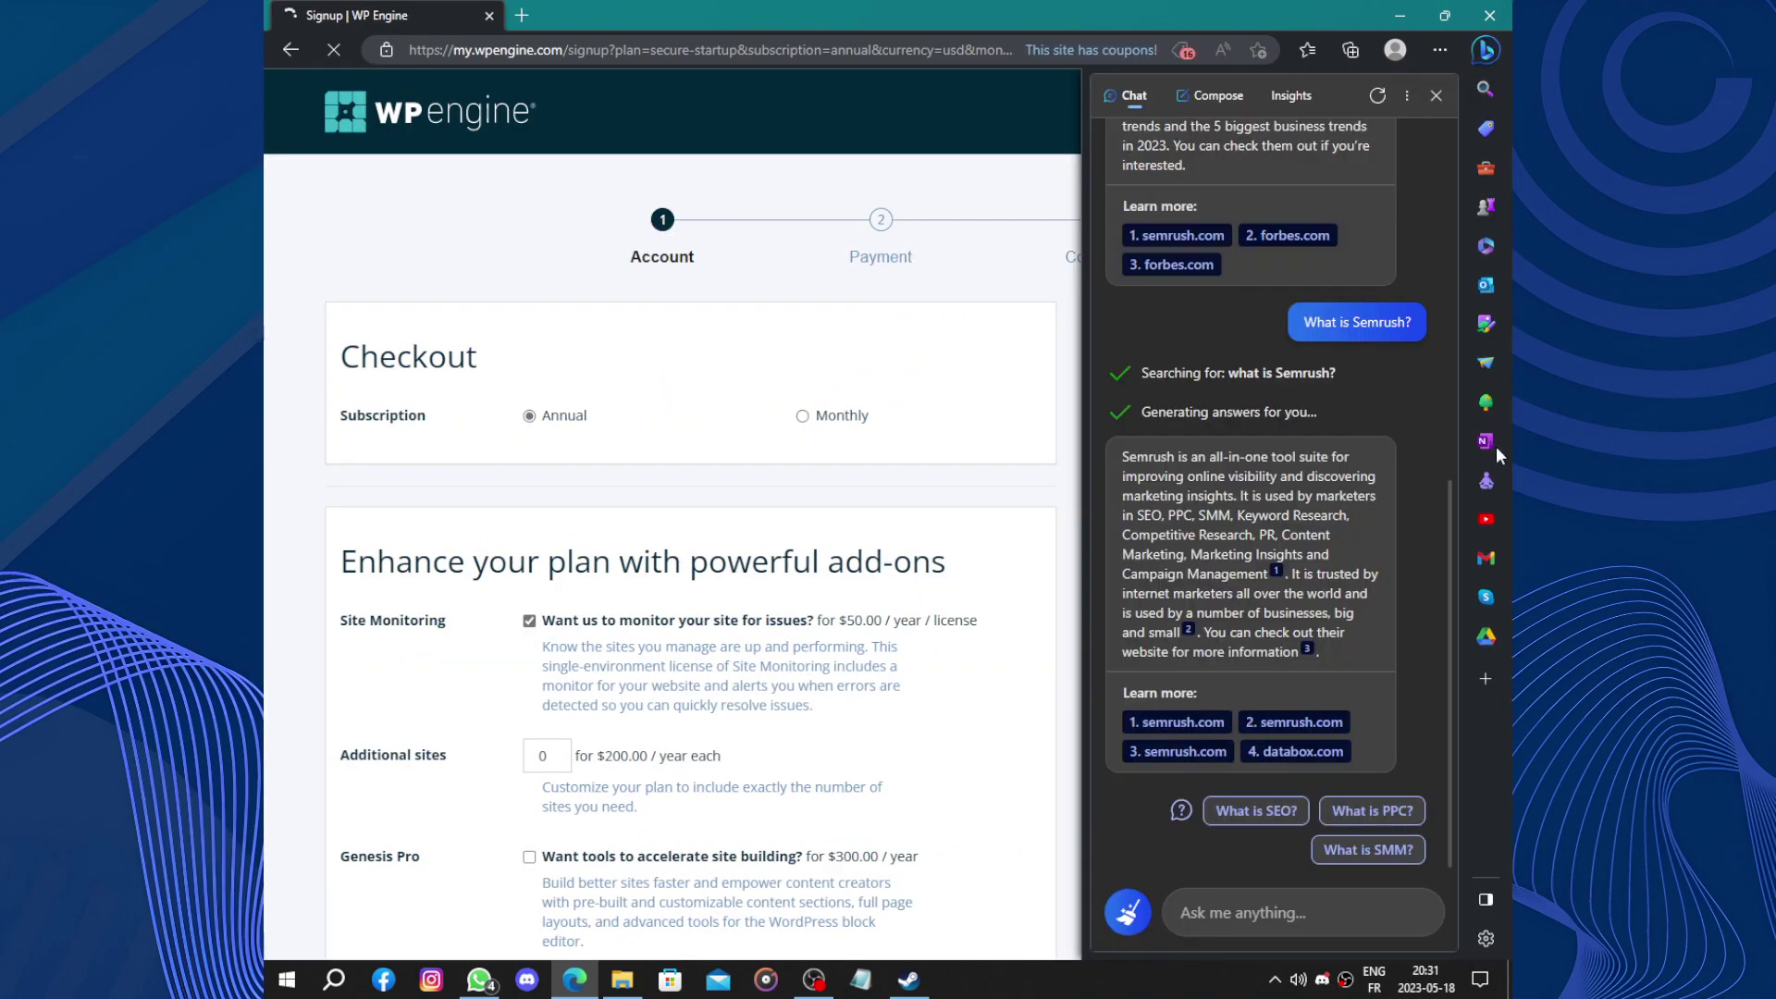
# Open Gmail in the Edge sidebar and view the Promotions inbox
pyautogui.click(1484, 563)
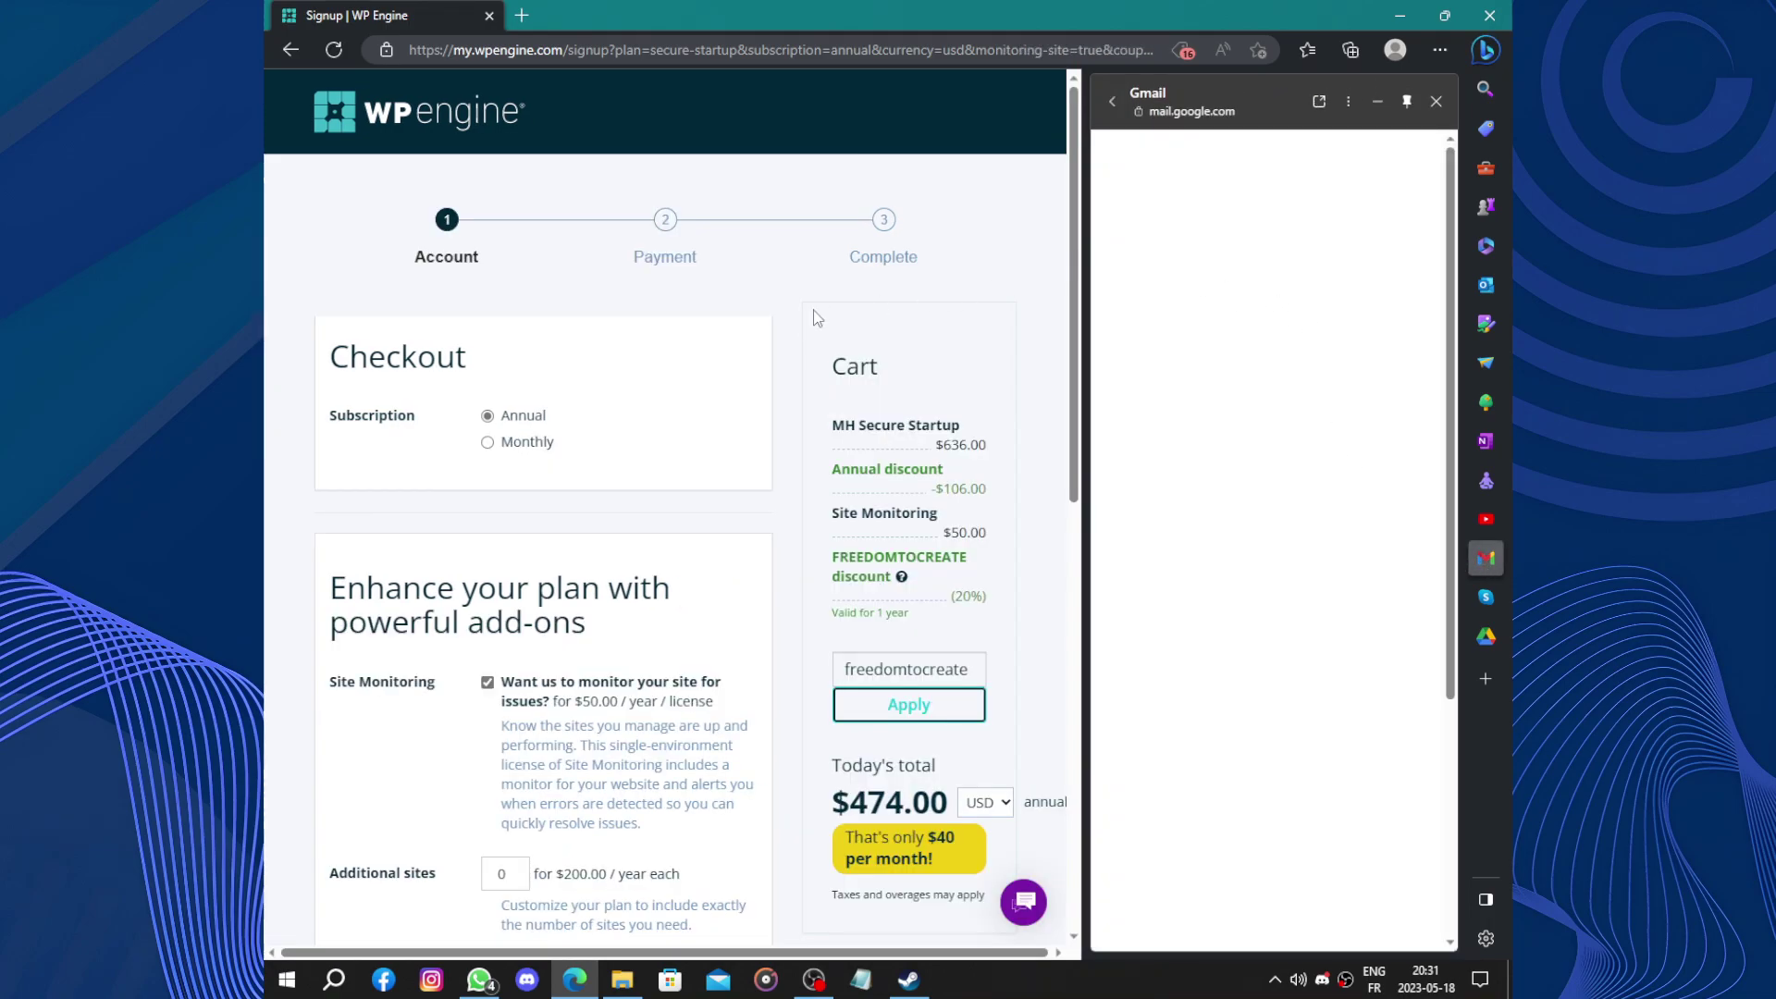
pyautogui.scroll(-2, 809, 316)
pyautogui.scroll(3, 798, 314)
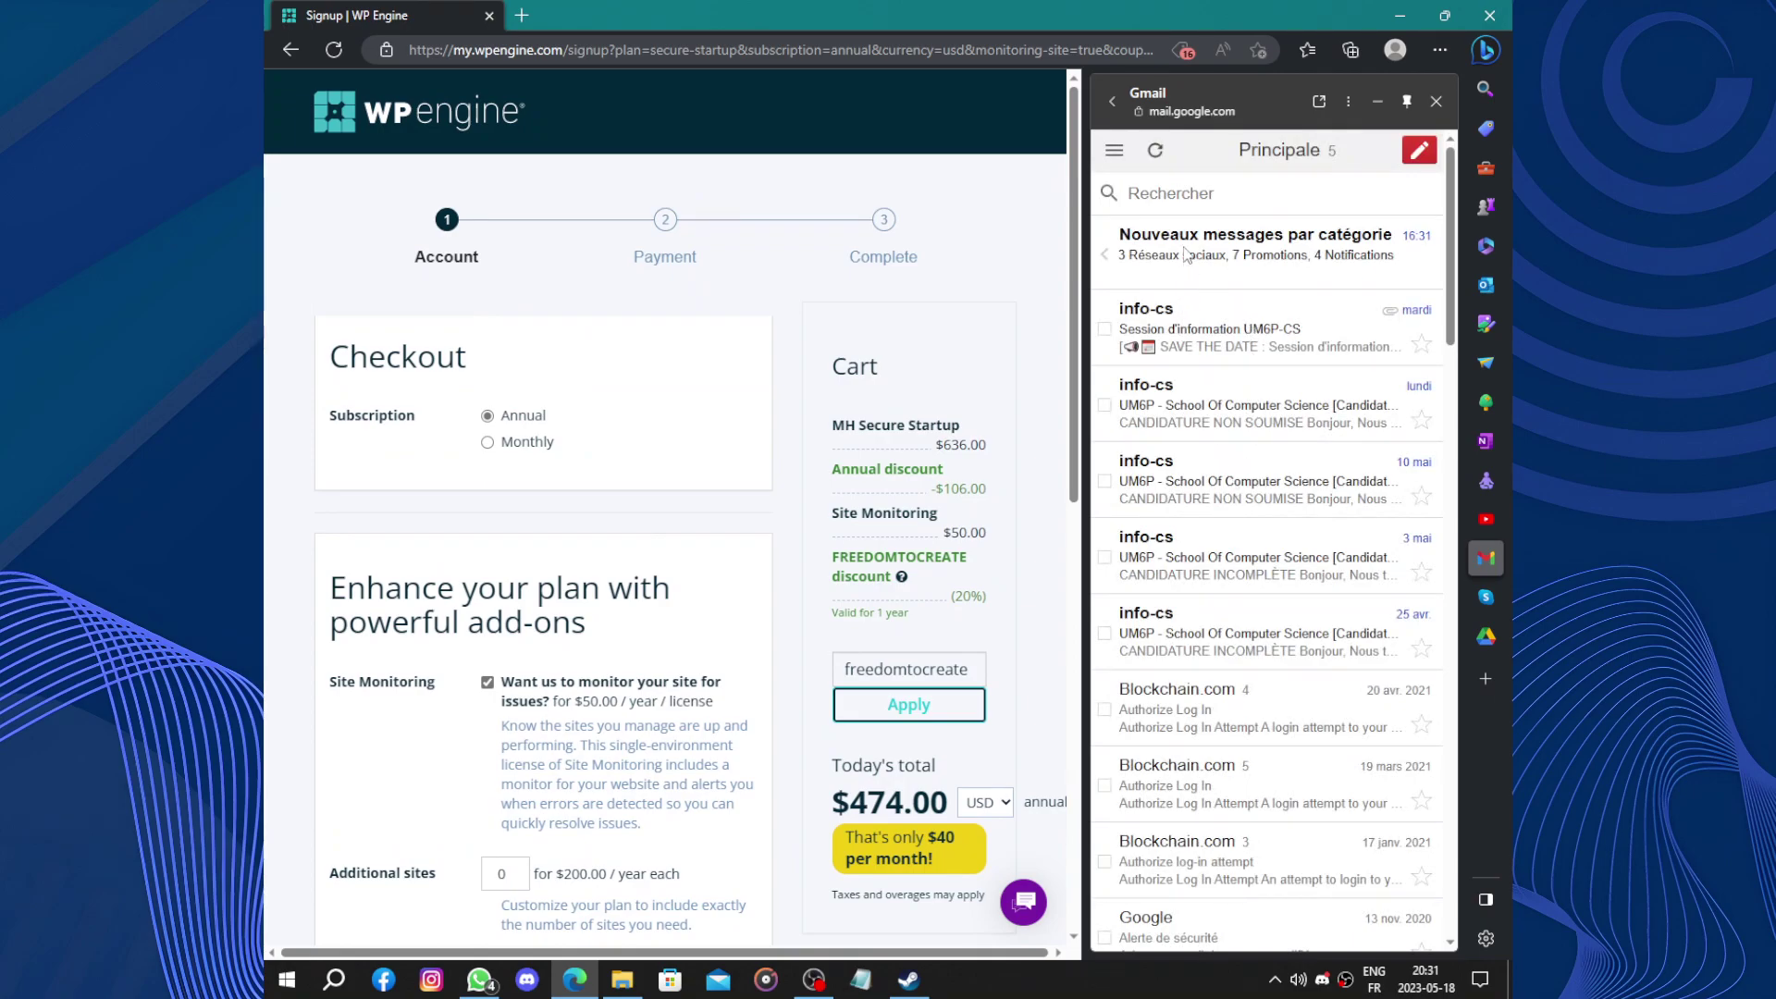
pyautogui.click(1185, 250)
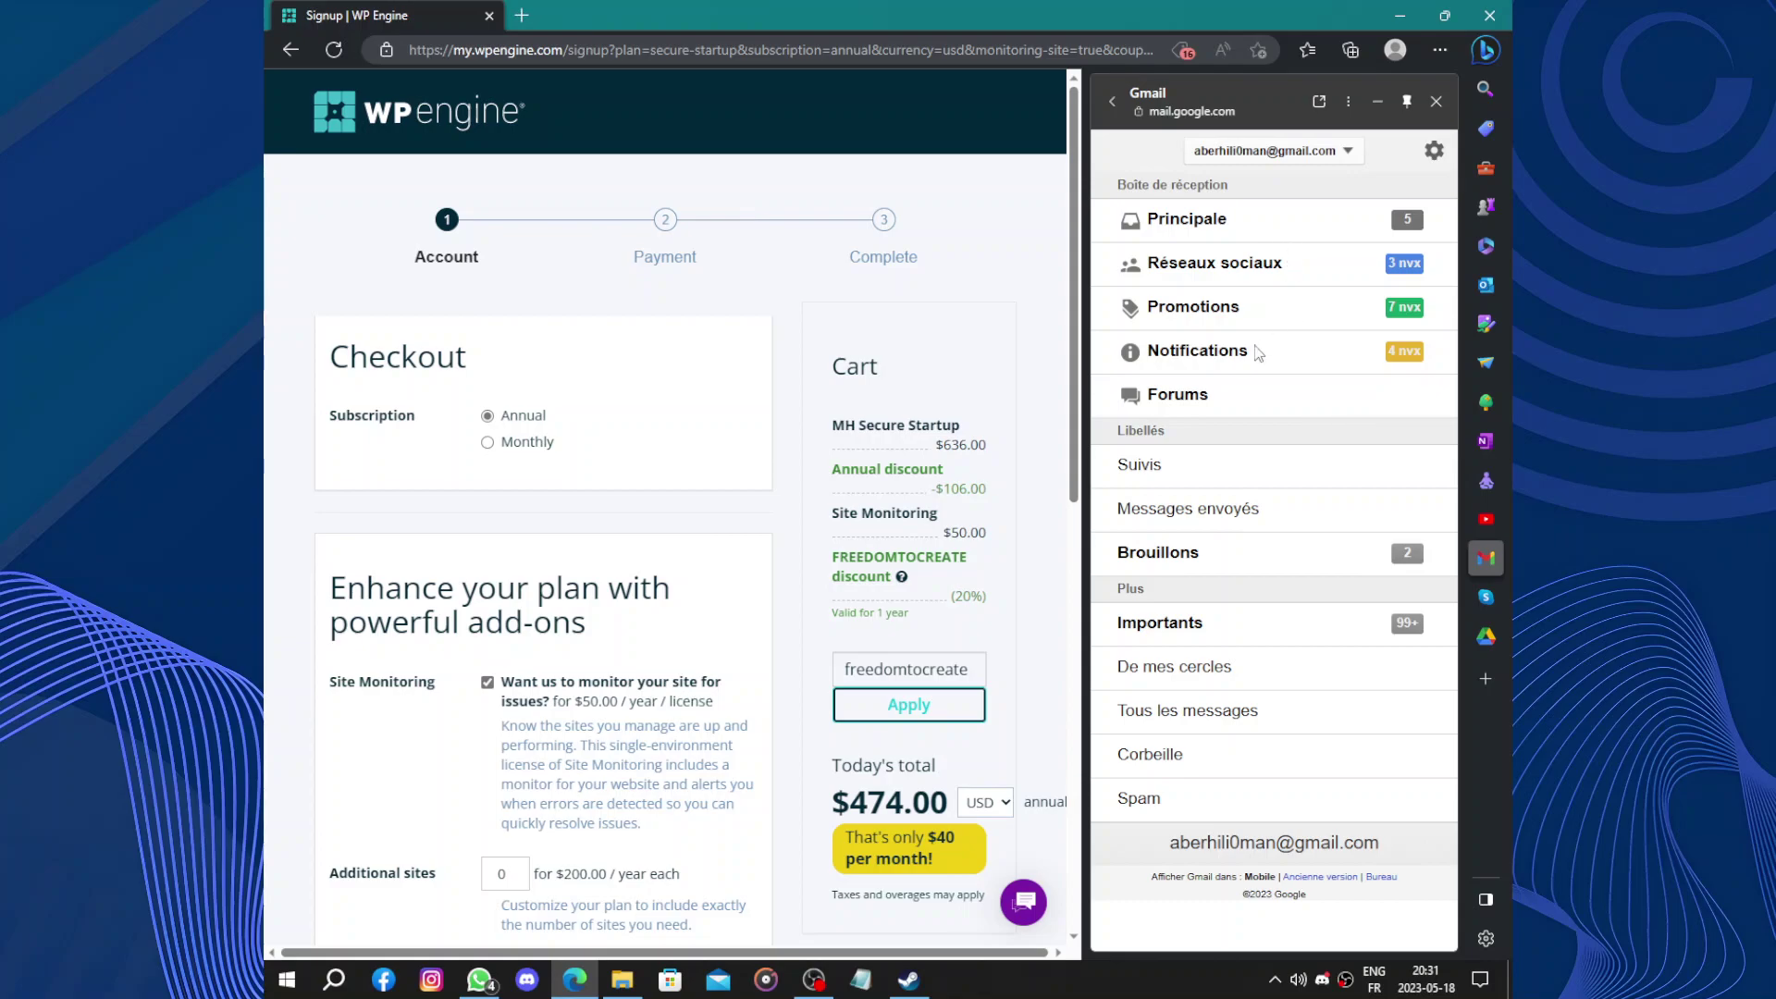
pyautogui.click(1275, 317)
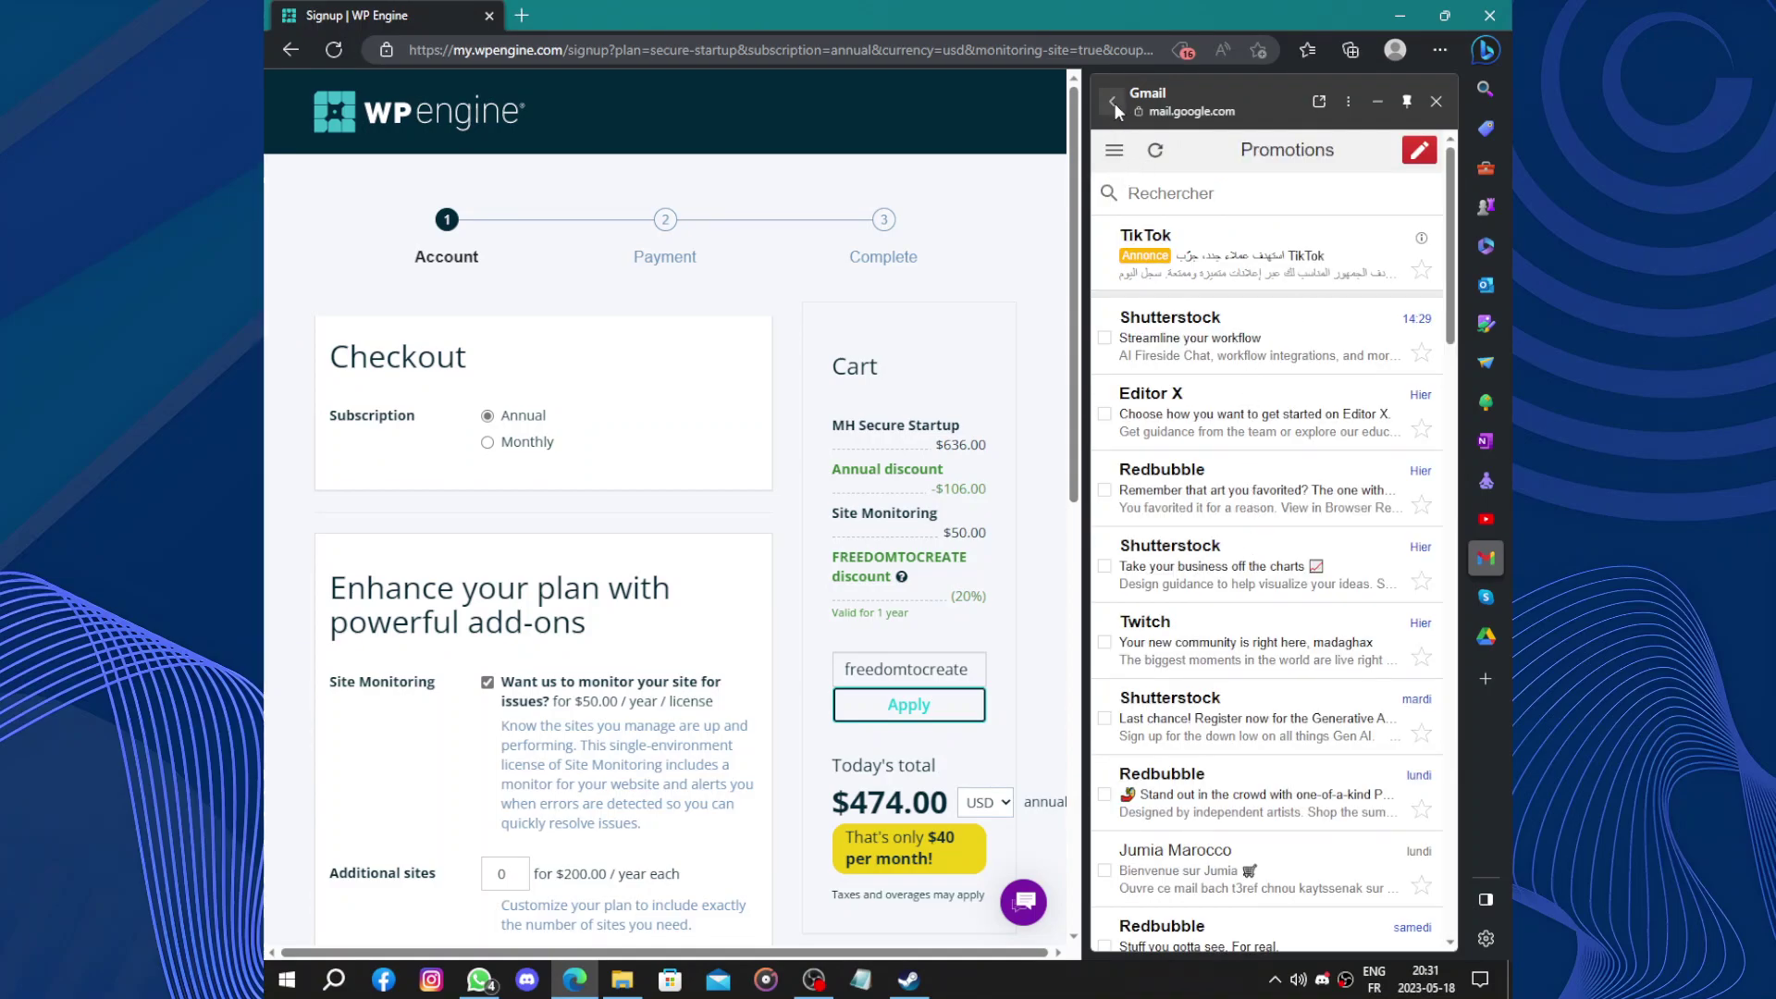
# View the Notifications, Réseaux sociaux and Principale inboxes in turn
pyautogui.click(1115, 150)
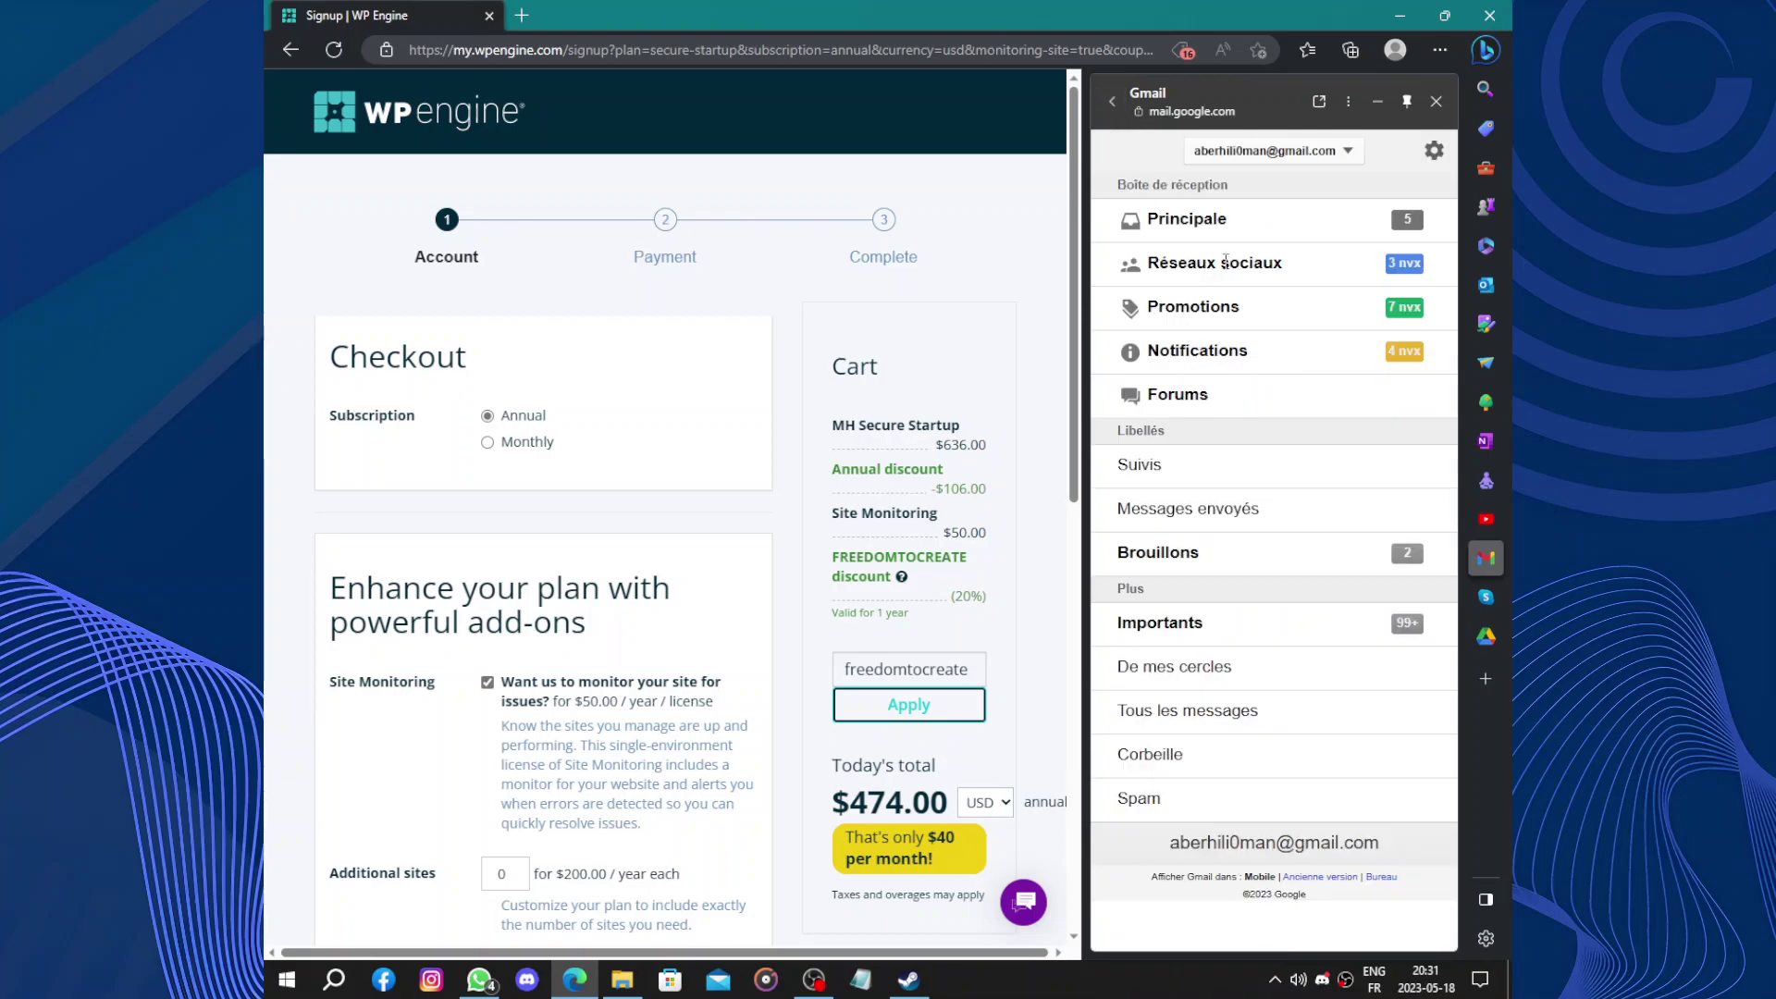
pyautogui.click(1258, 353)
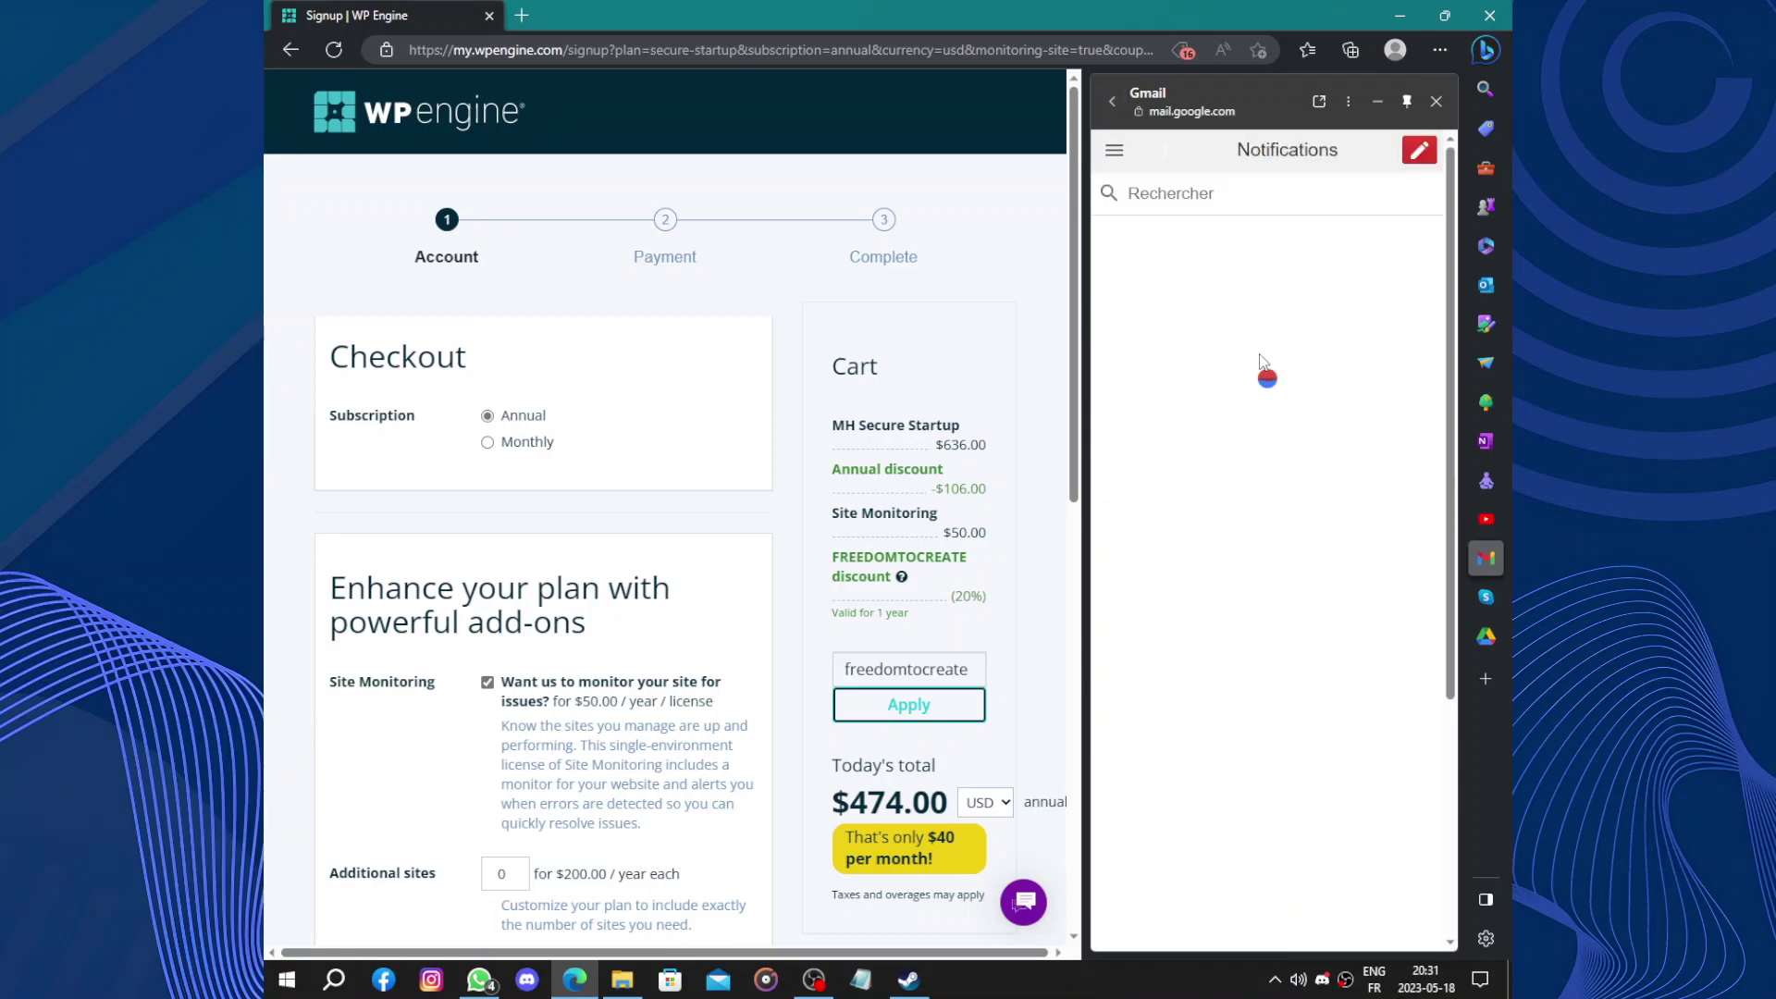
pyautogui.click(1115, 149)
pyautogui.click(1251, 262)
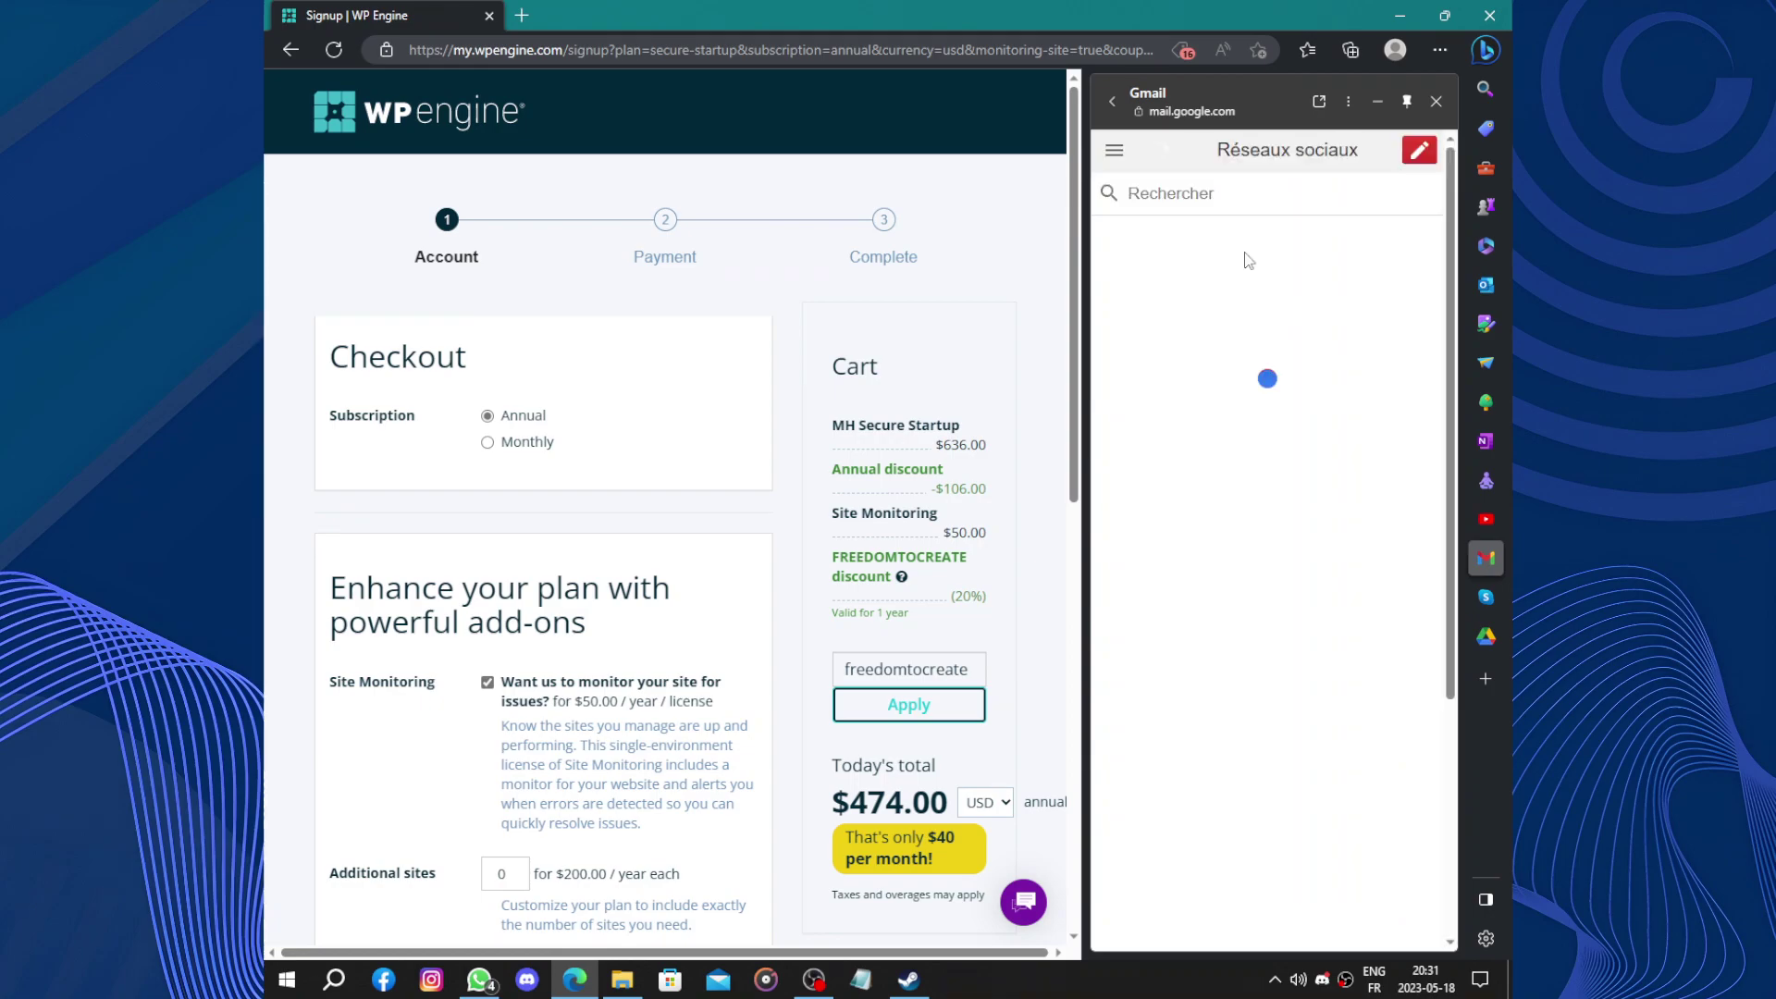
pyautogui.click(1114, 150)
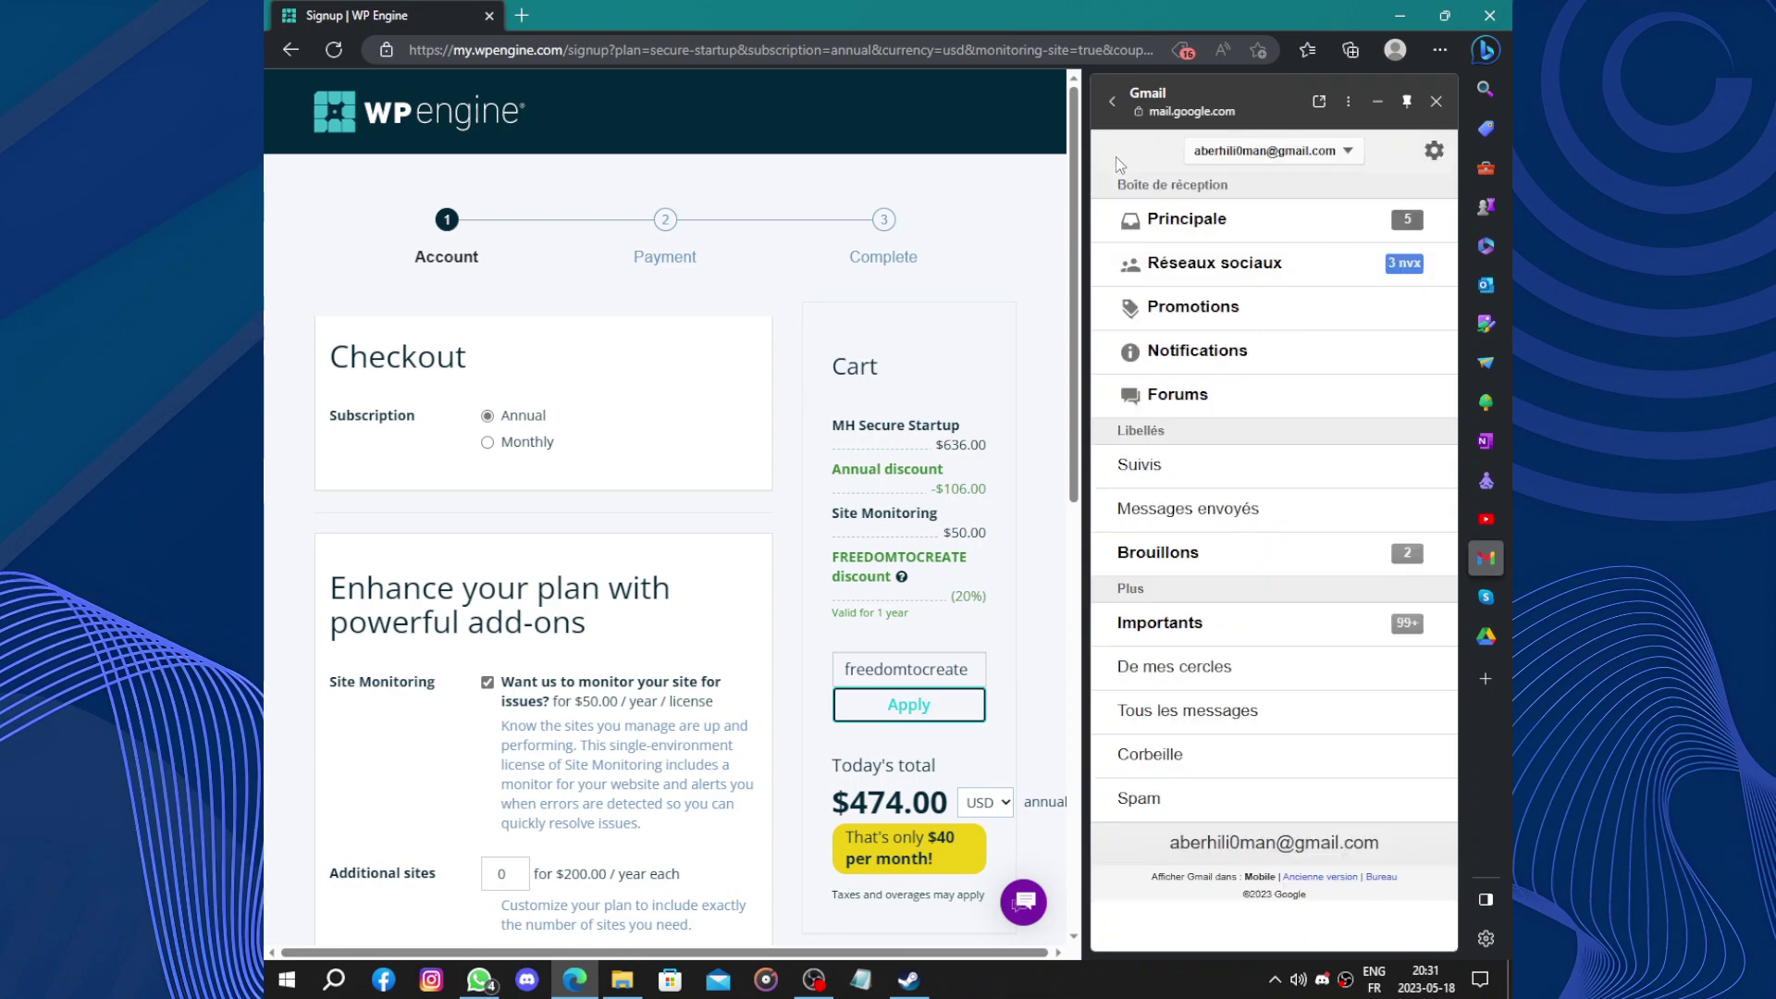
pyautogui.click(1230, 226)
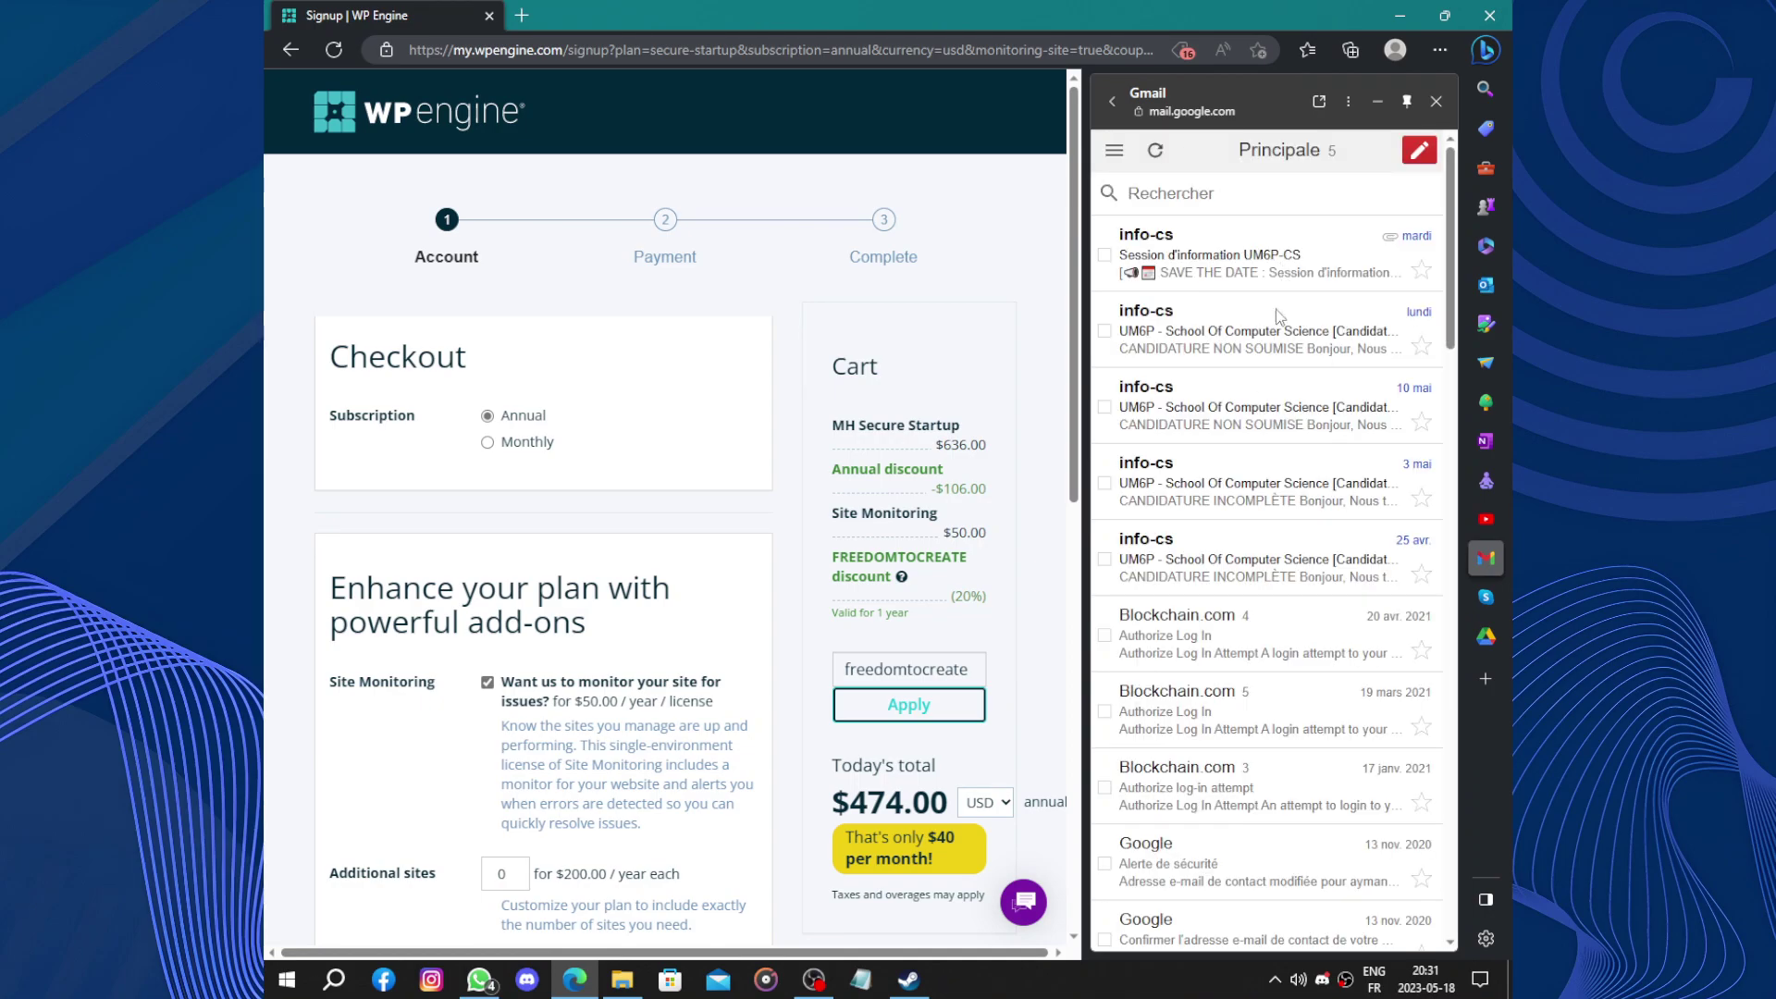
pyautogui.click(1115, 149)
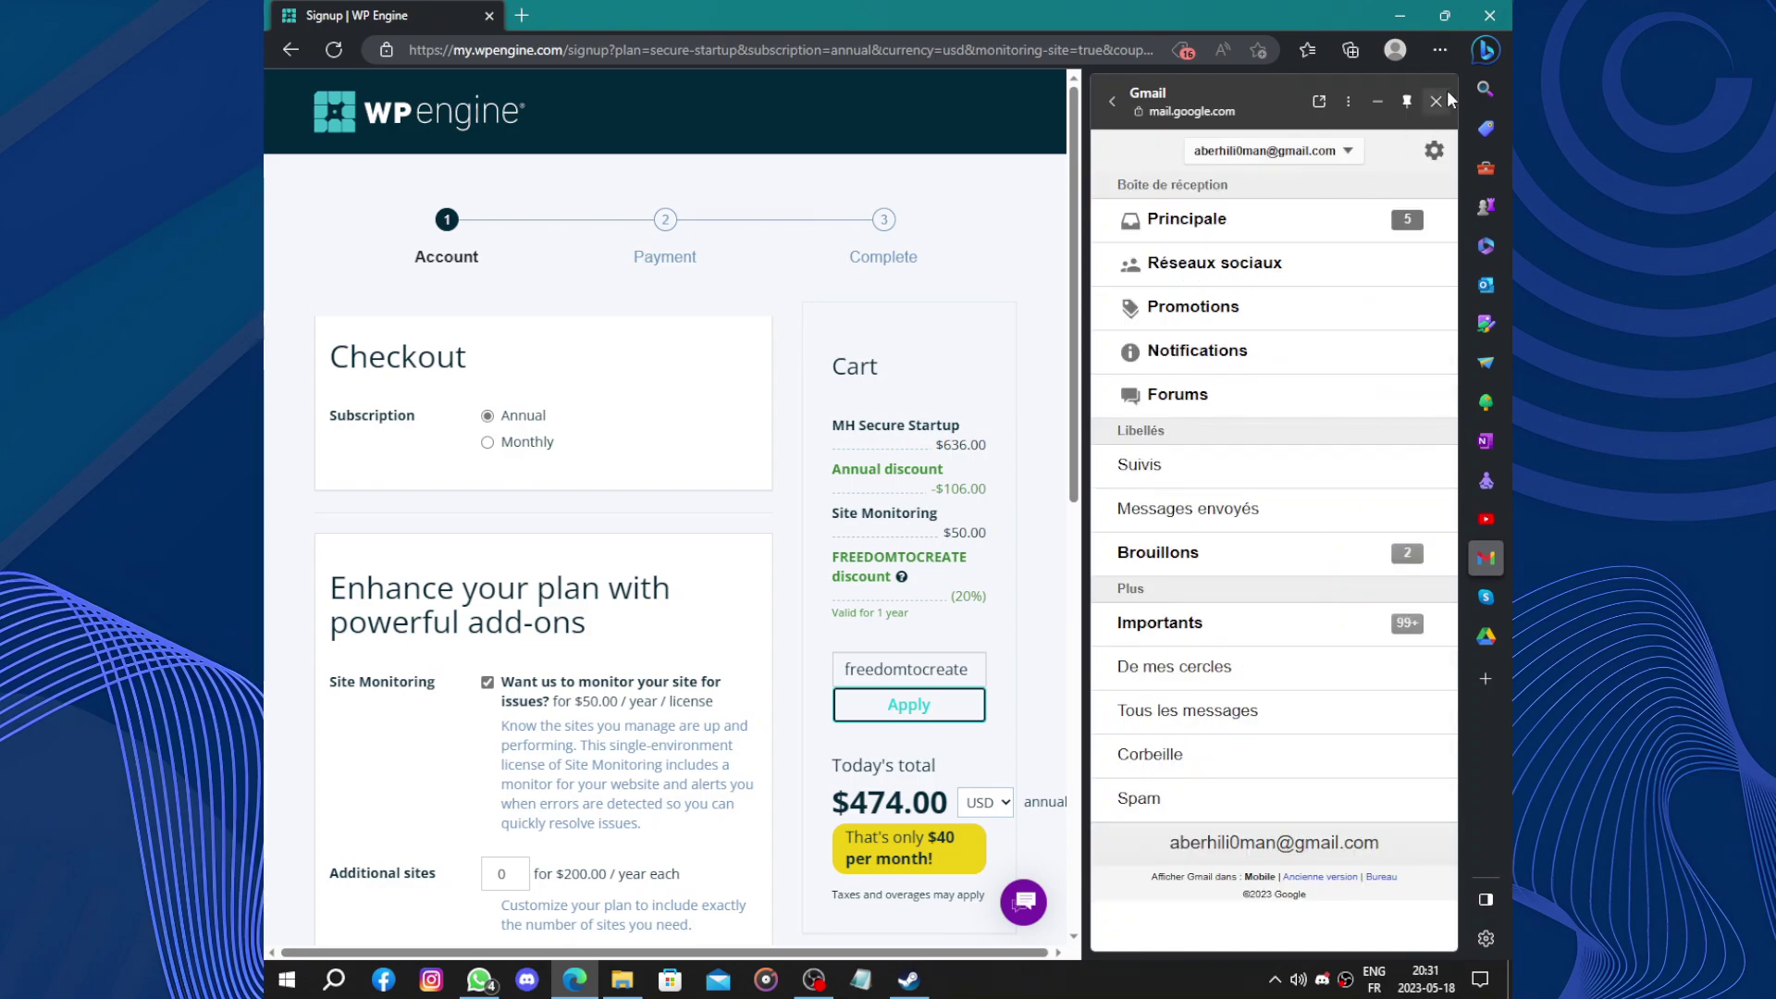
# Switch Gmail to the second signed-in account and view its promotions inbox
pyautogui.click(1346, 157)
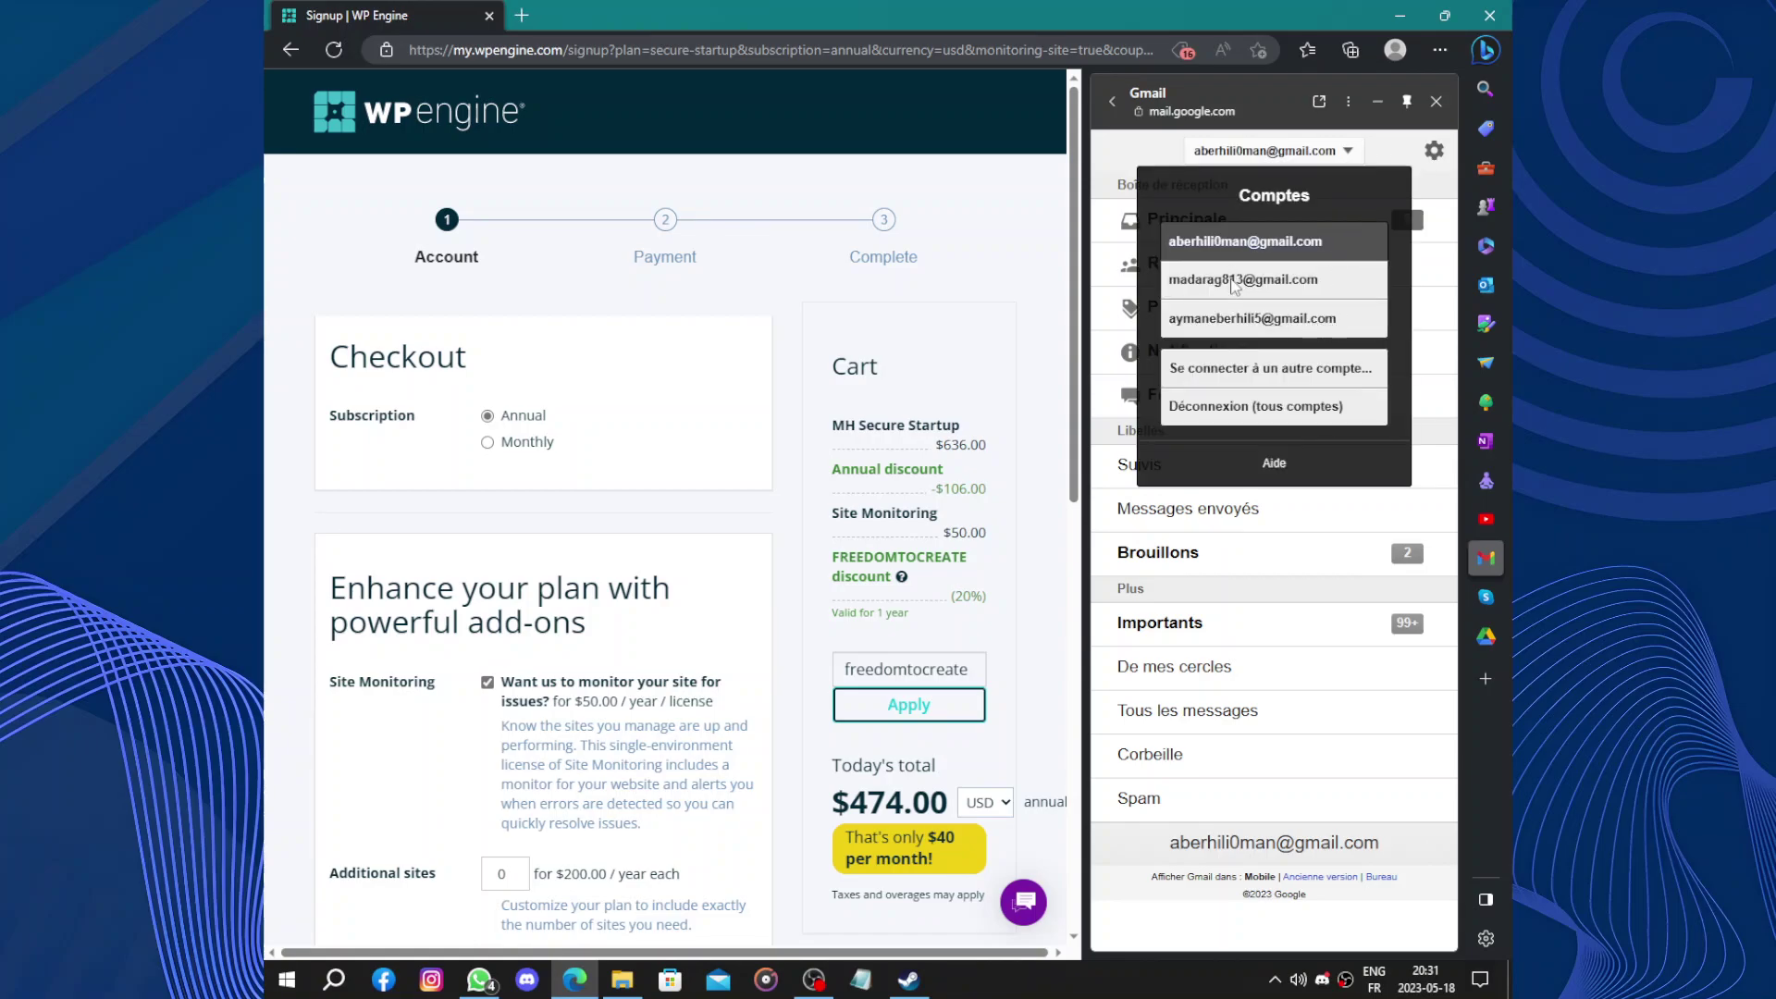
pyautogui.click(1231, 282)
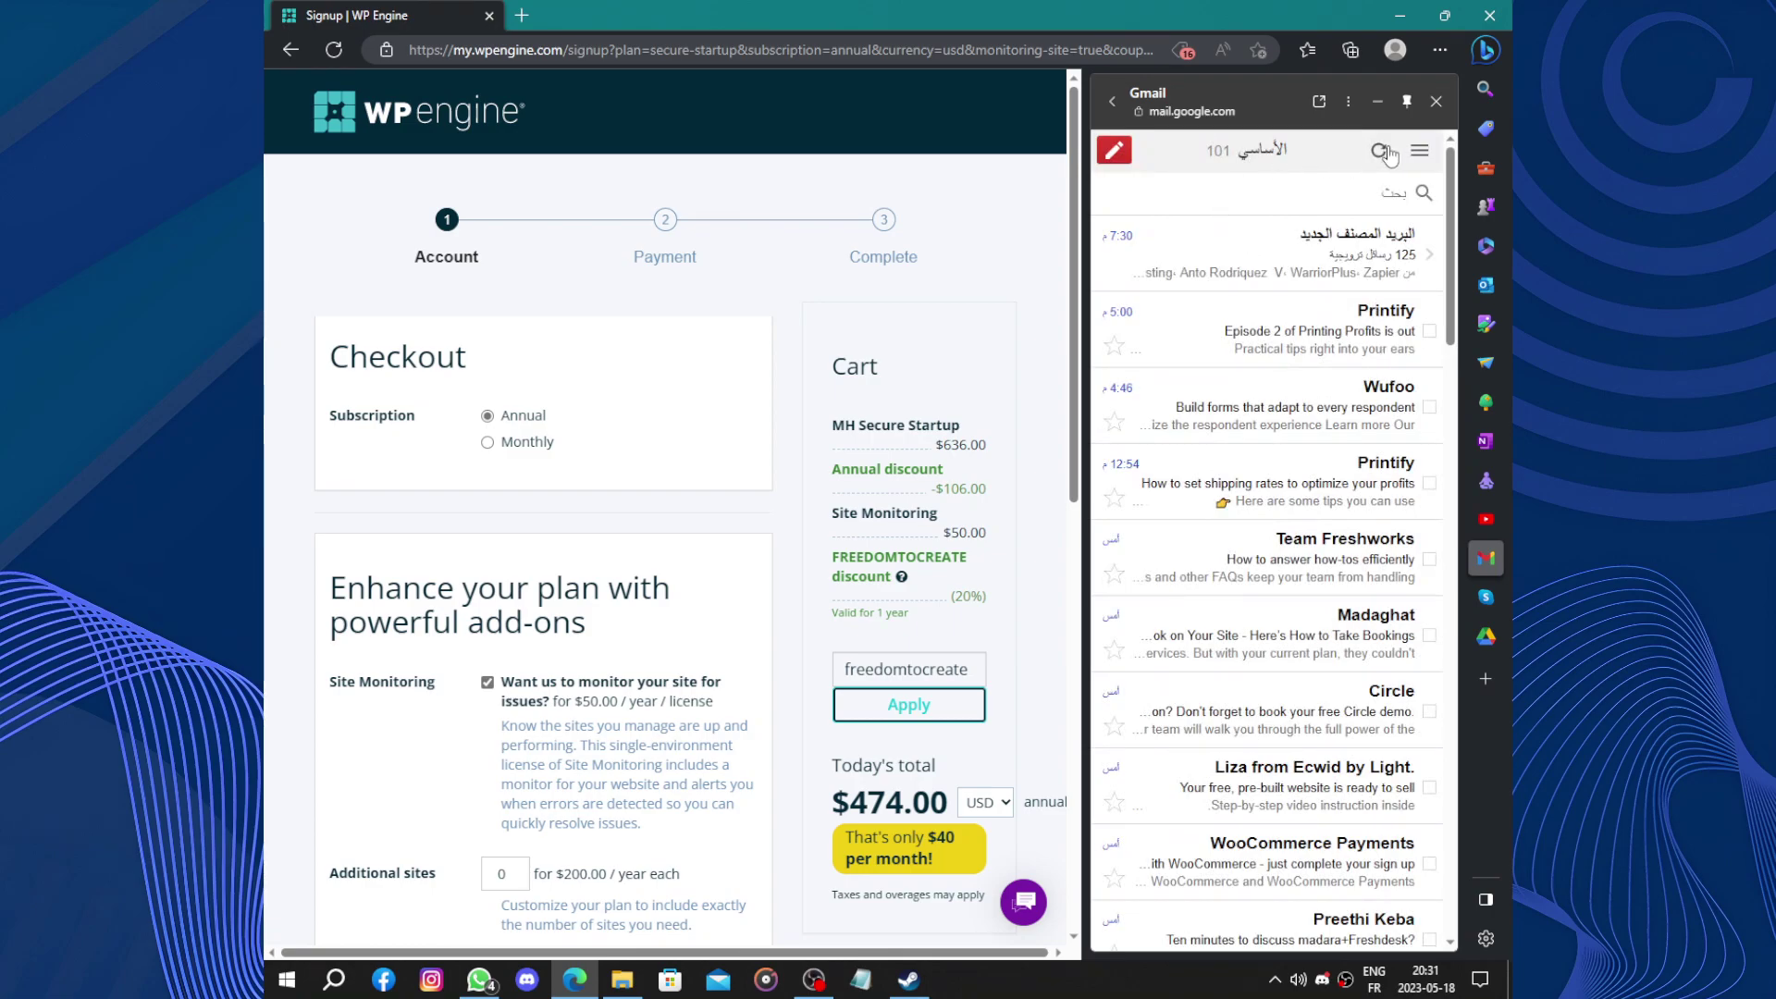
pyautogui.click(1419, 153)
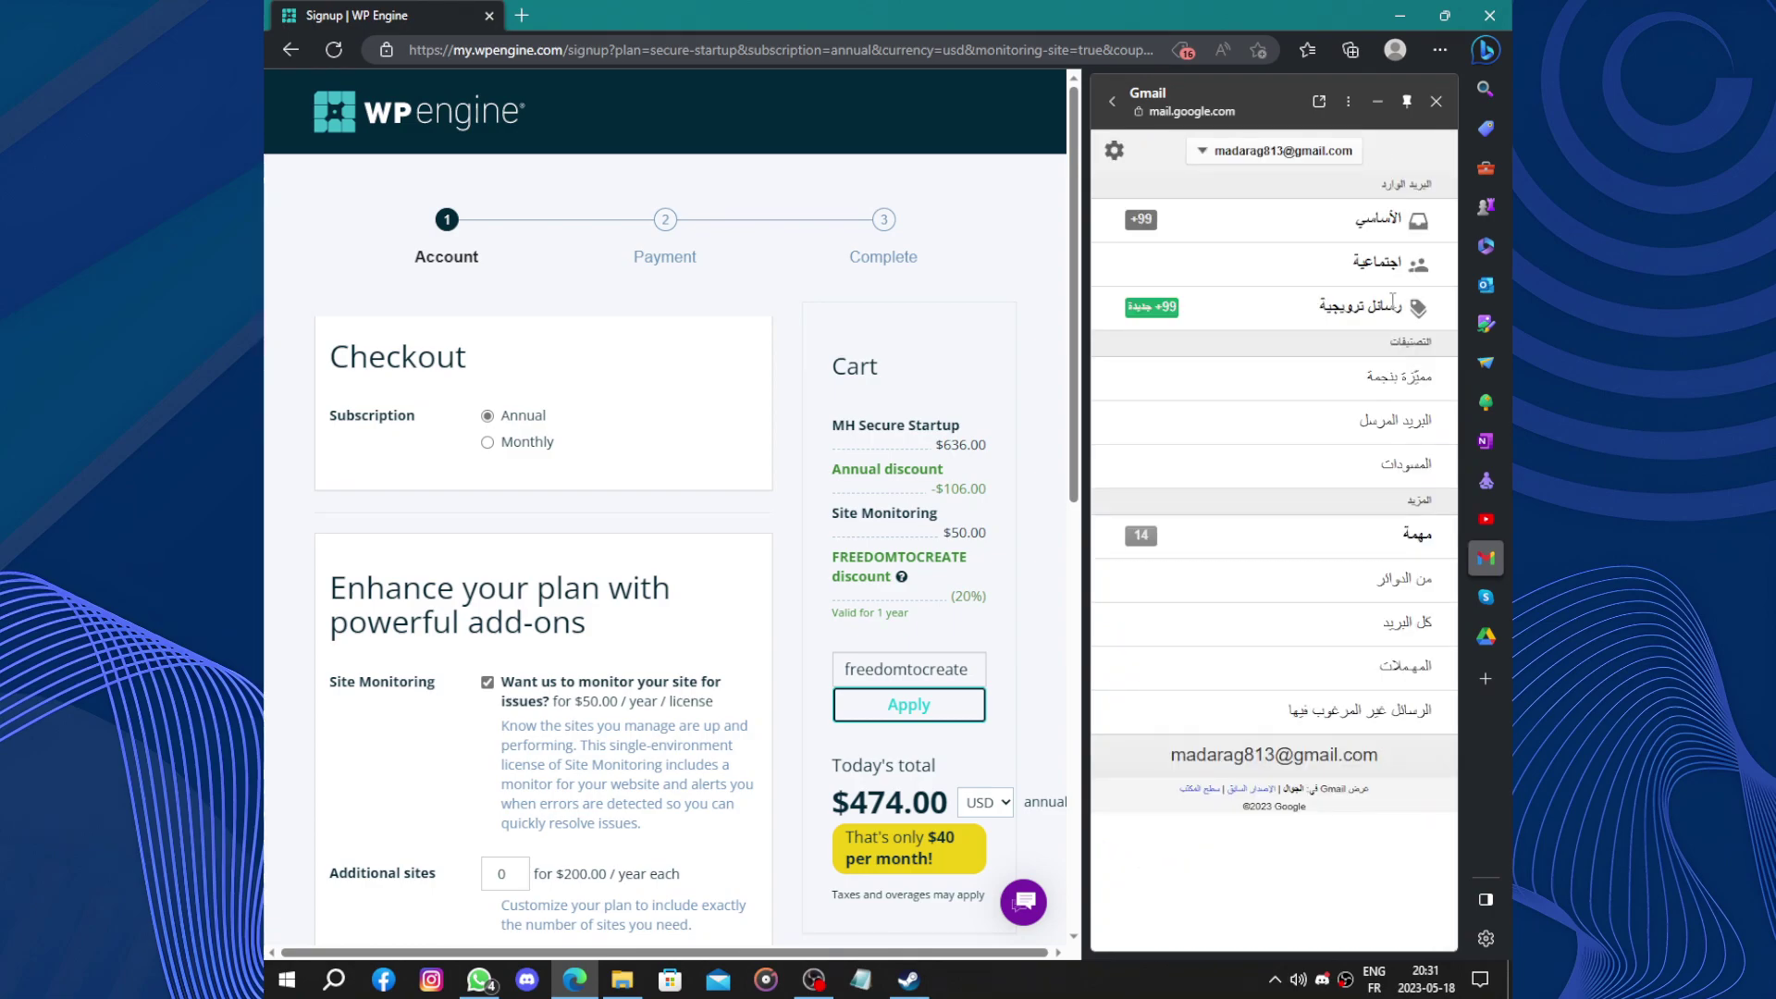
pyautogui.click(1319, 319)
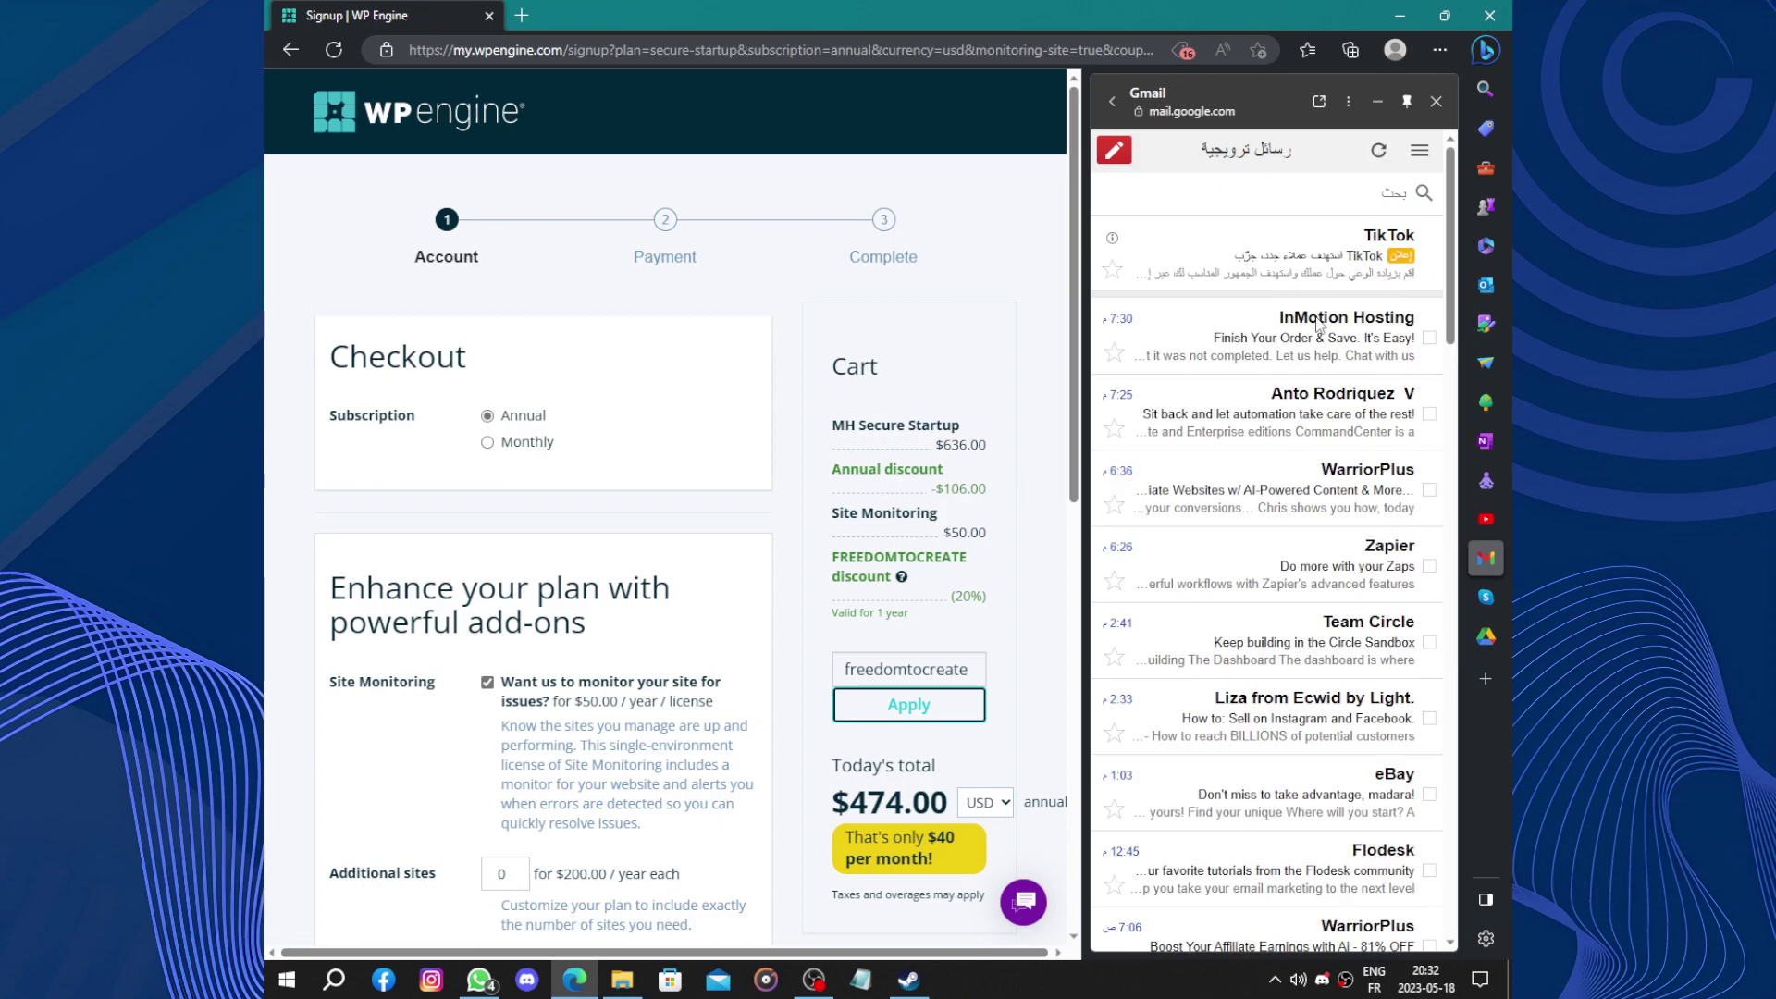
# Load the second account's Primary inbox, showing 101 unread messages
pyautogui.click(1416, 153)
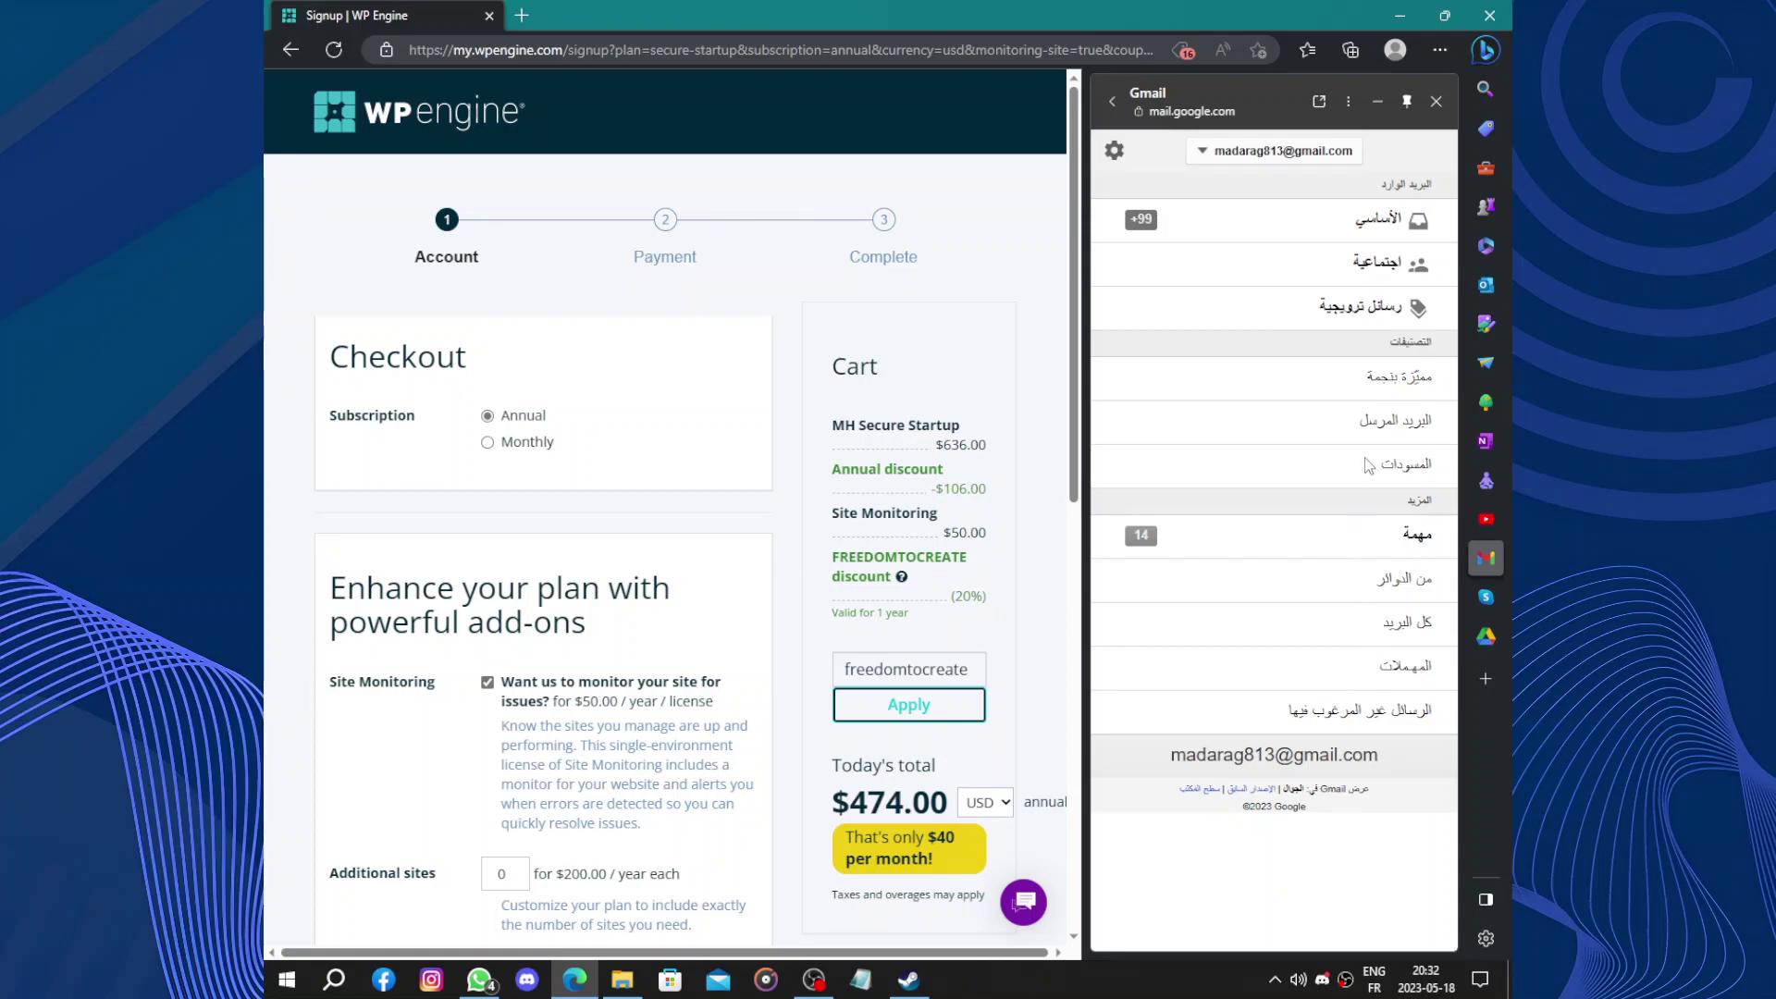
pyautogui.click(1294, 226)
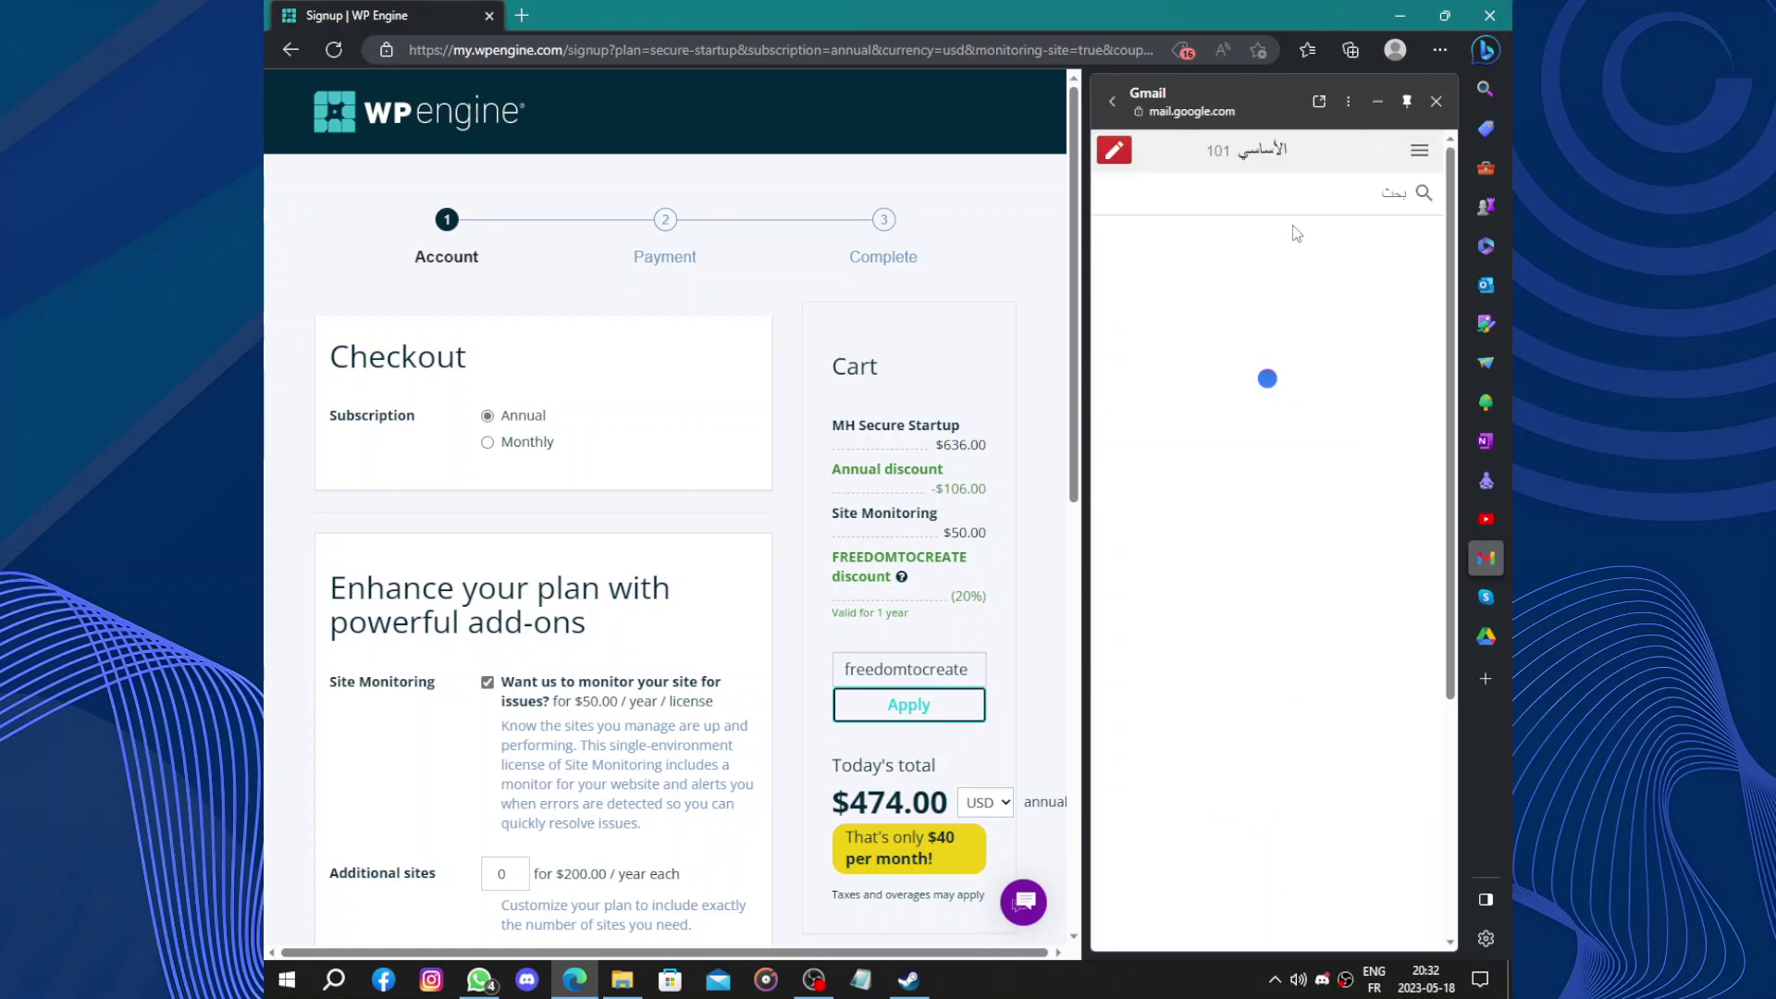
pyautogui.scroll(-1, 1306, 245)
pyautogui.scroll(2, 1306, 245)
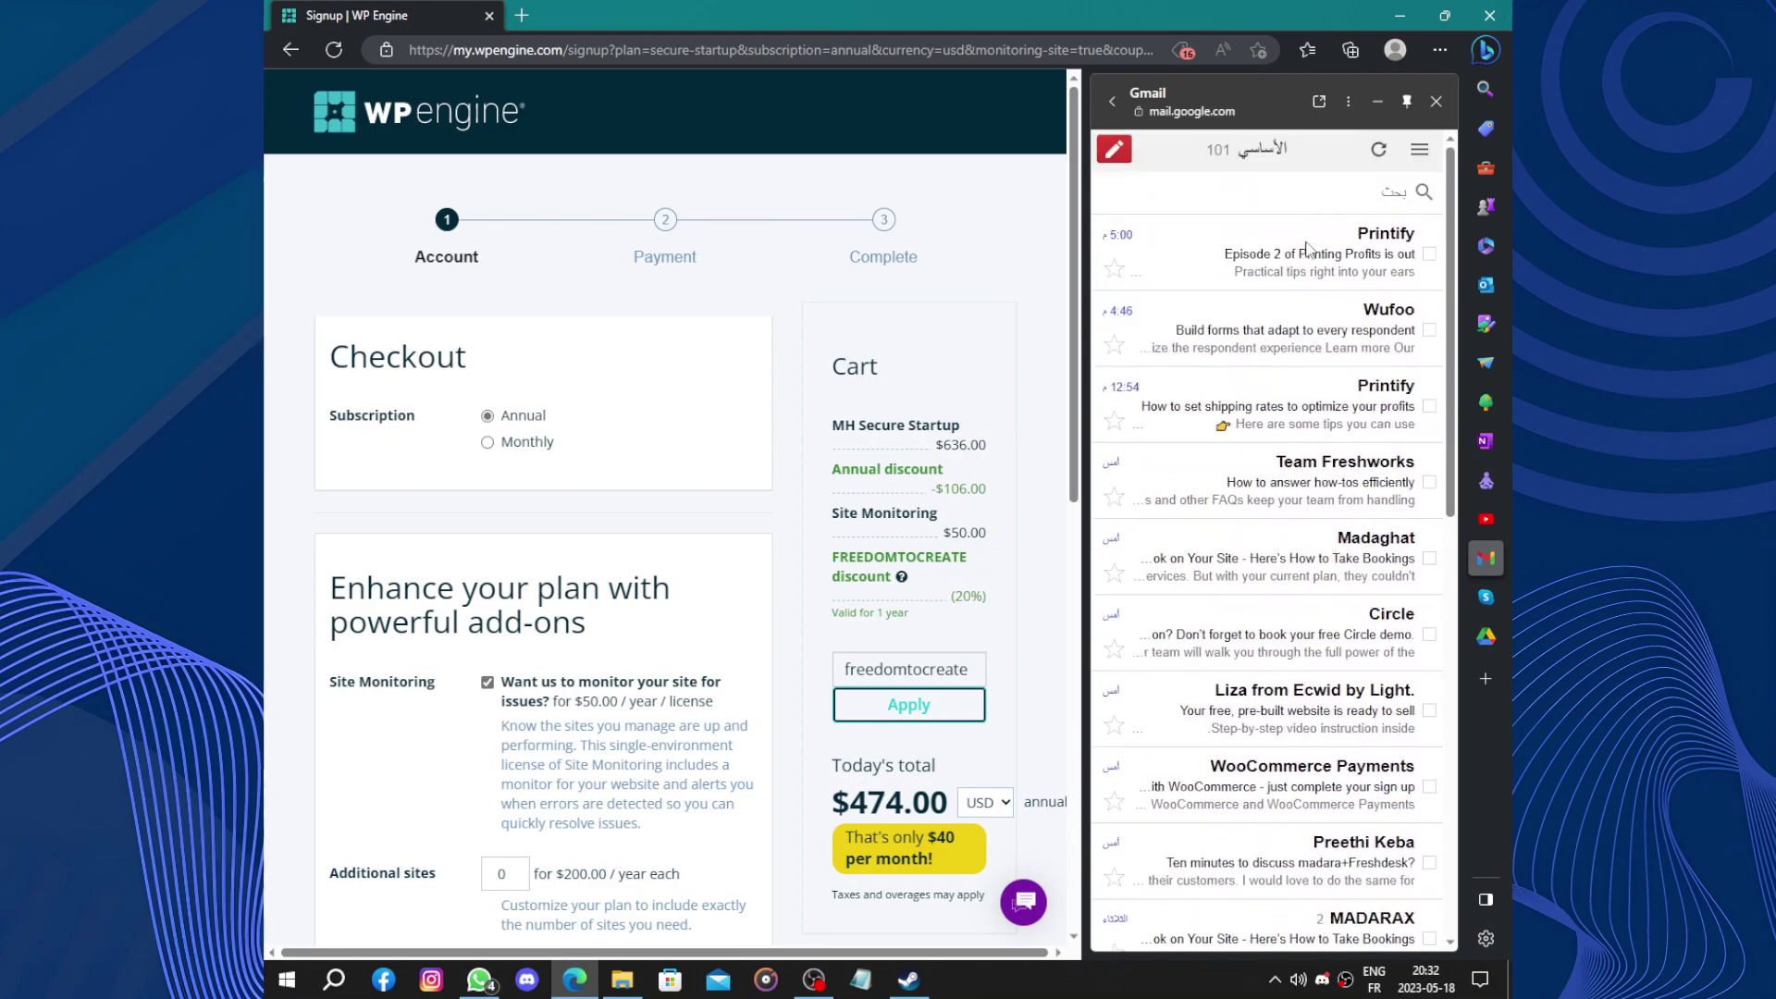
# Close Gmail and submit a saved email in the 4-months-free form to receive the code
pyautogui.click(1436, 101)
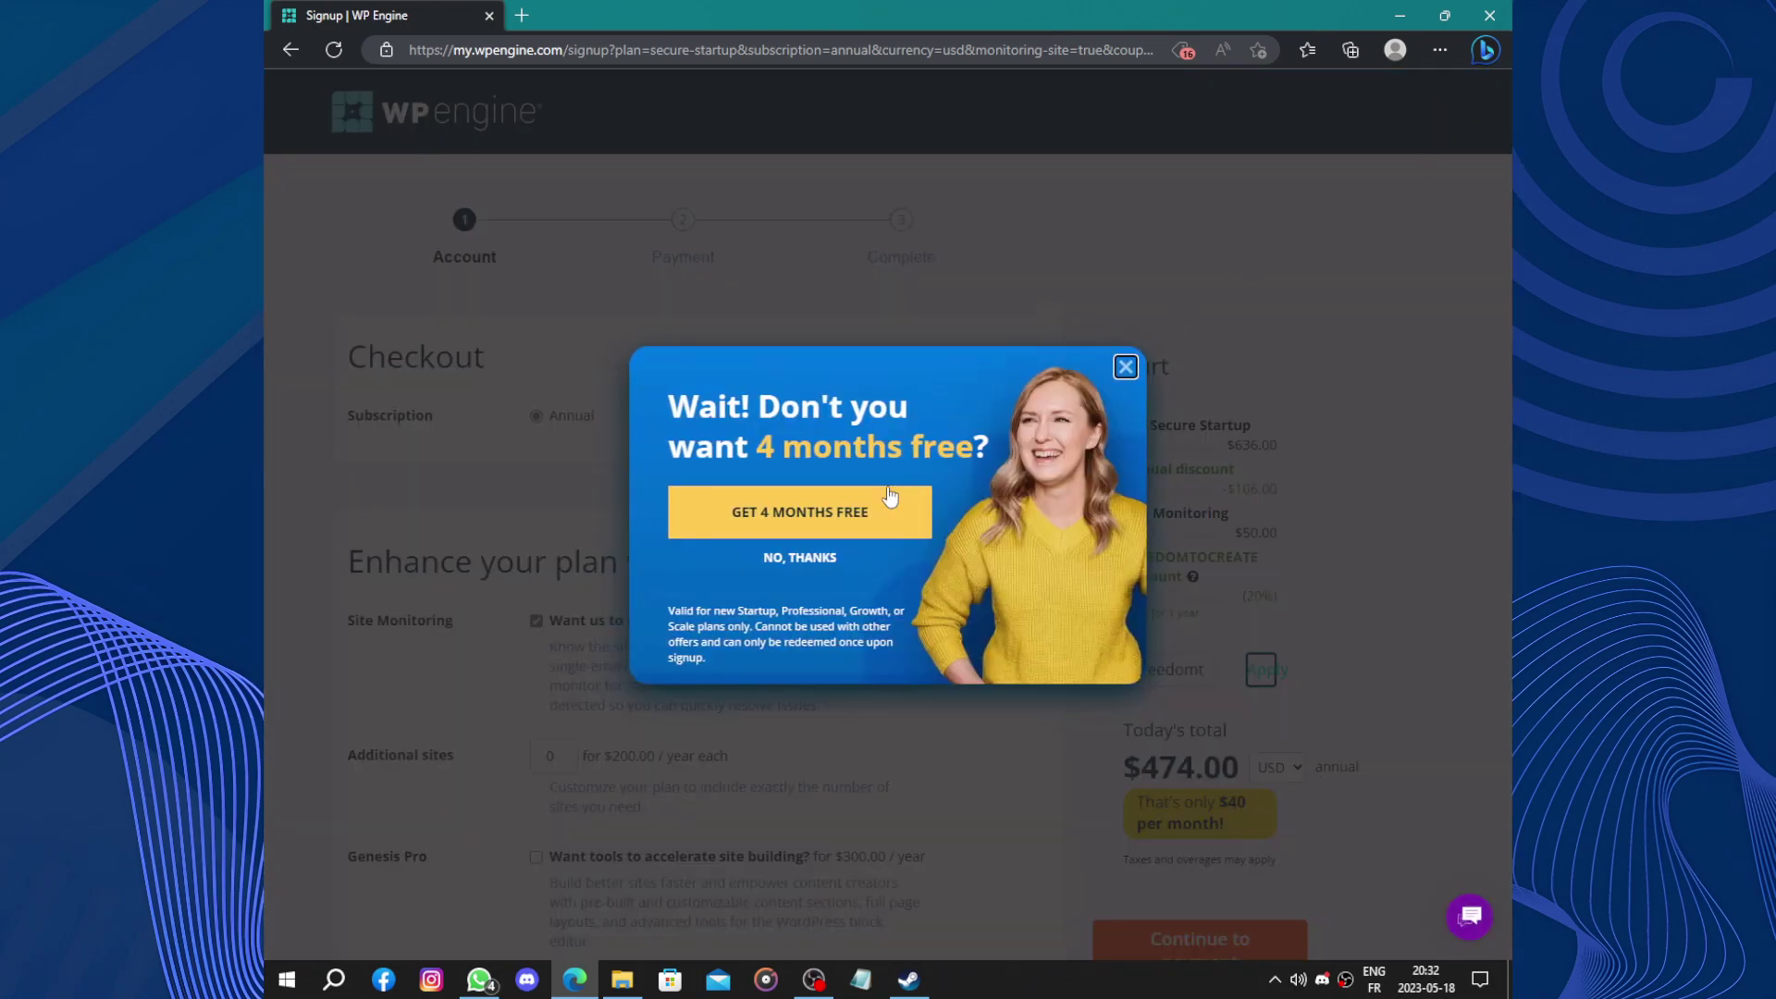
pyautogui.click(844, 509)
pyautogui.click(833, 514)
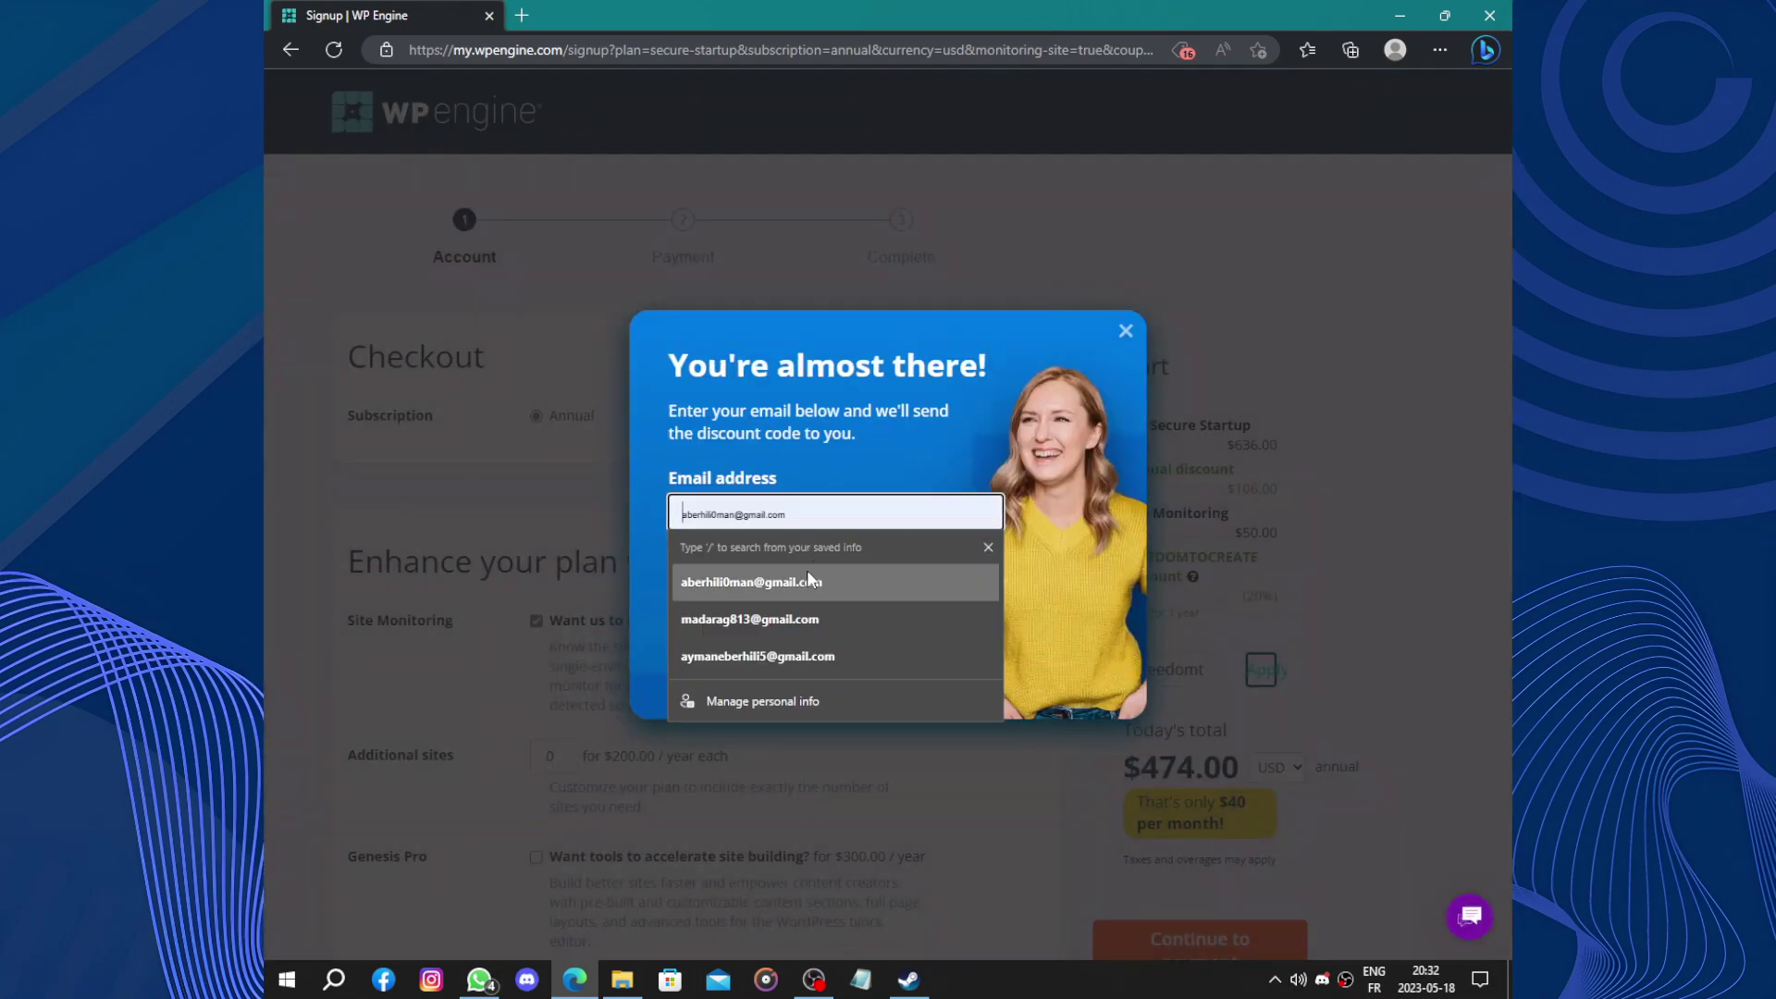
pyautogui.click(787, 583)
pyautogui.click(752, 581)
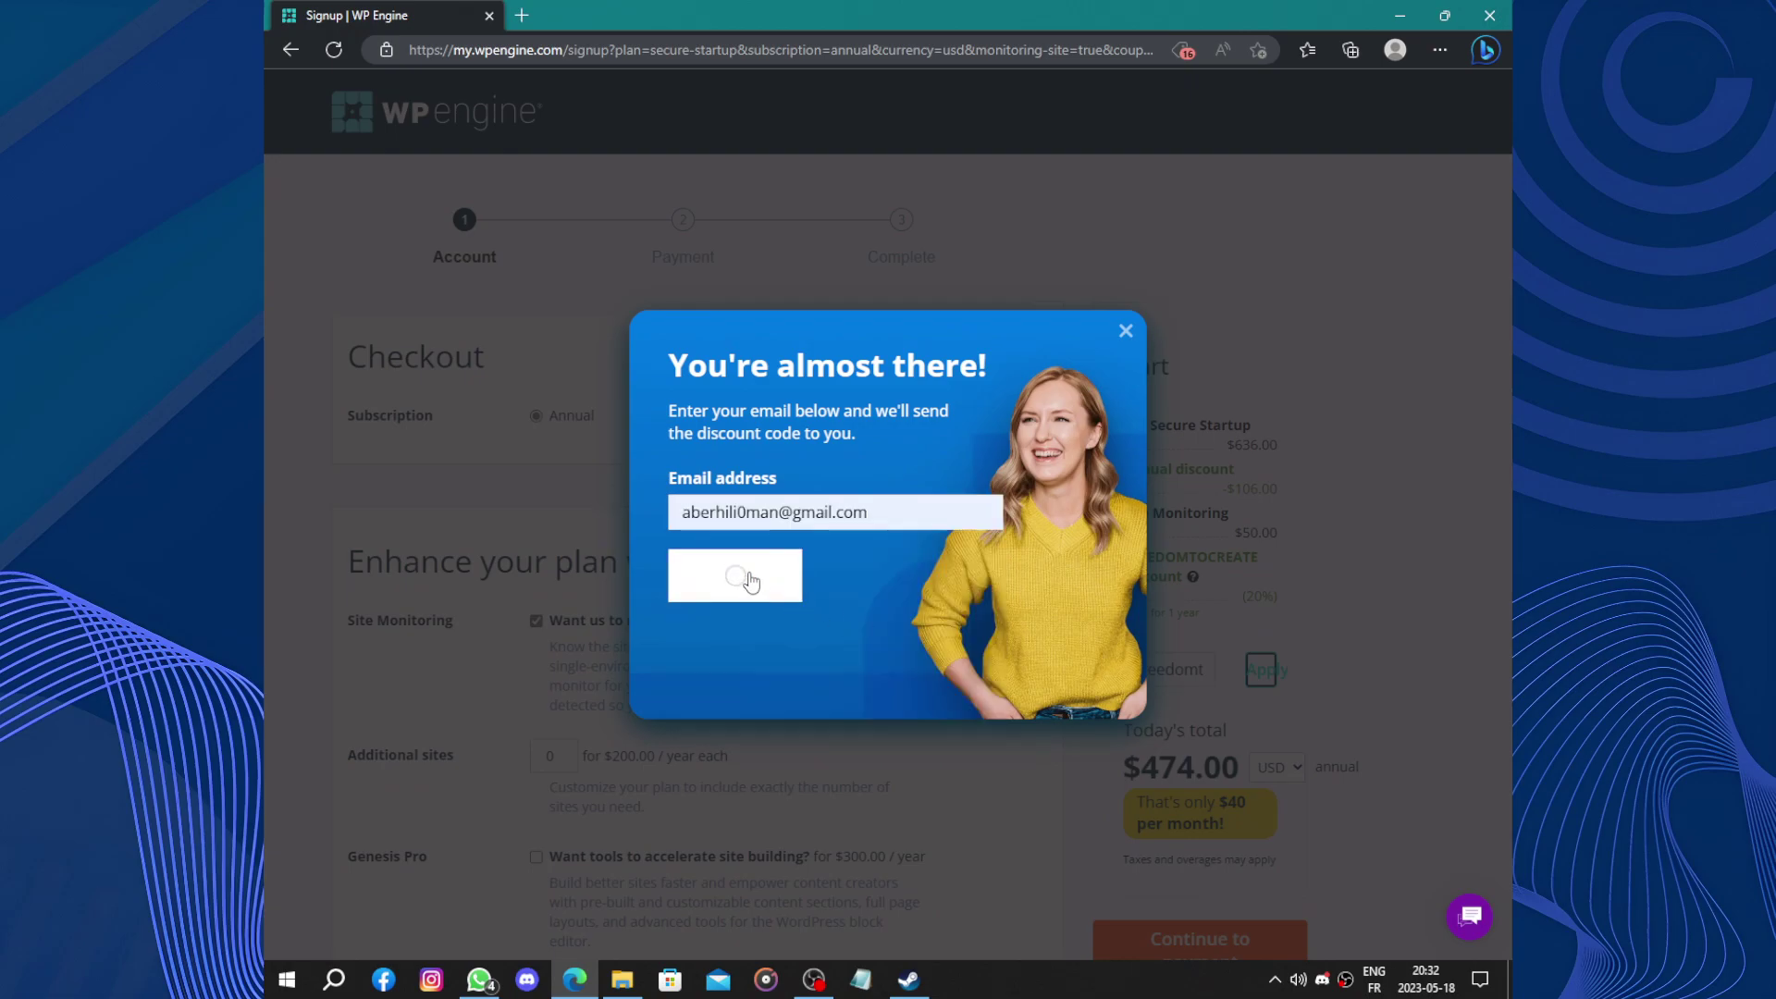
pyautogui.click(1485, 49)
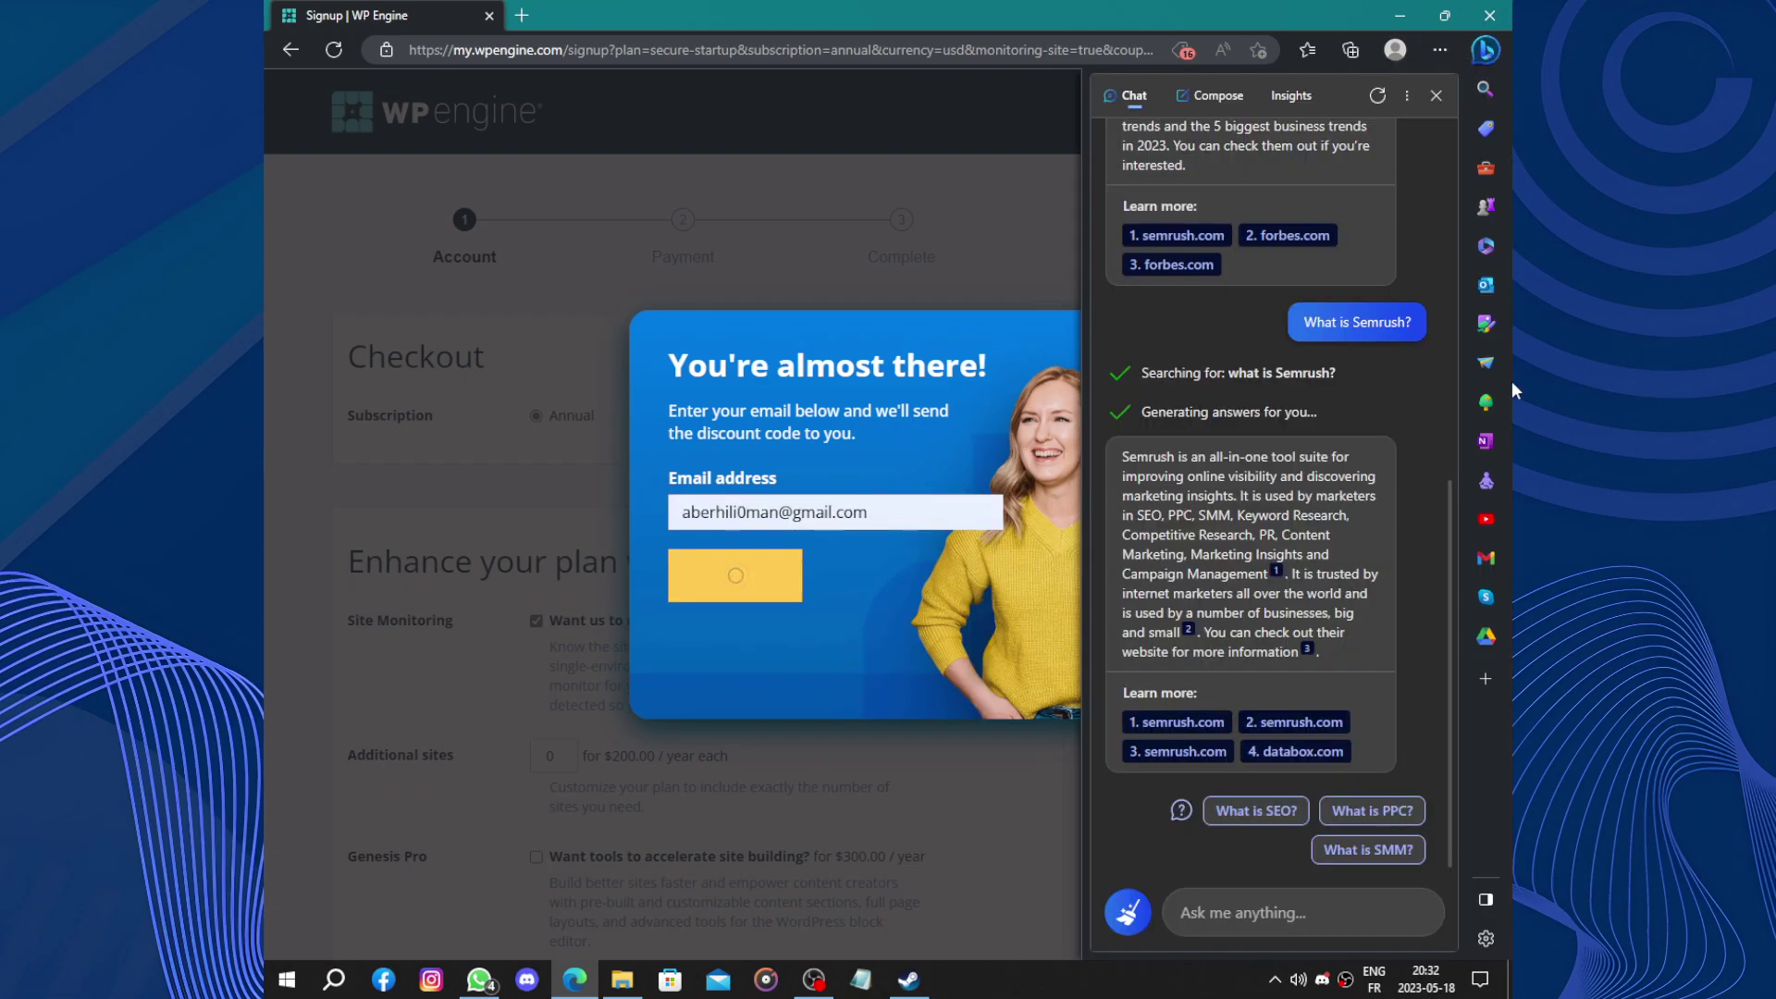
# Open Gmail in the sidebar and check the Importants and Principale mailboxes
pyautogui.click(1480, 557)
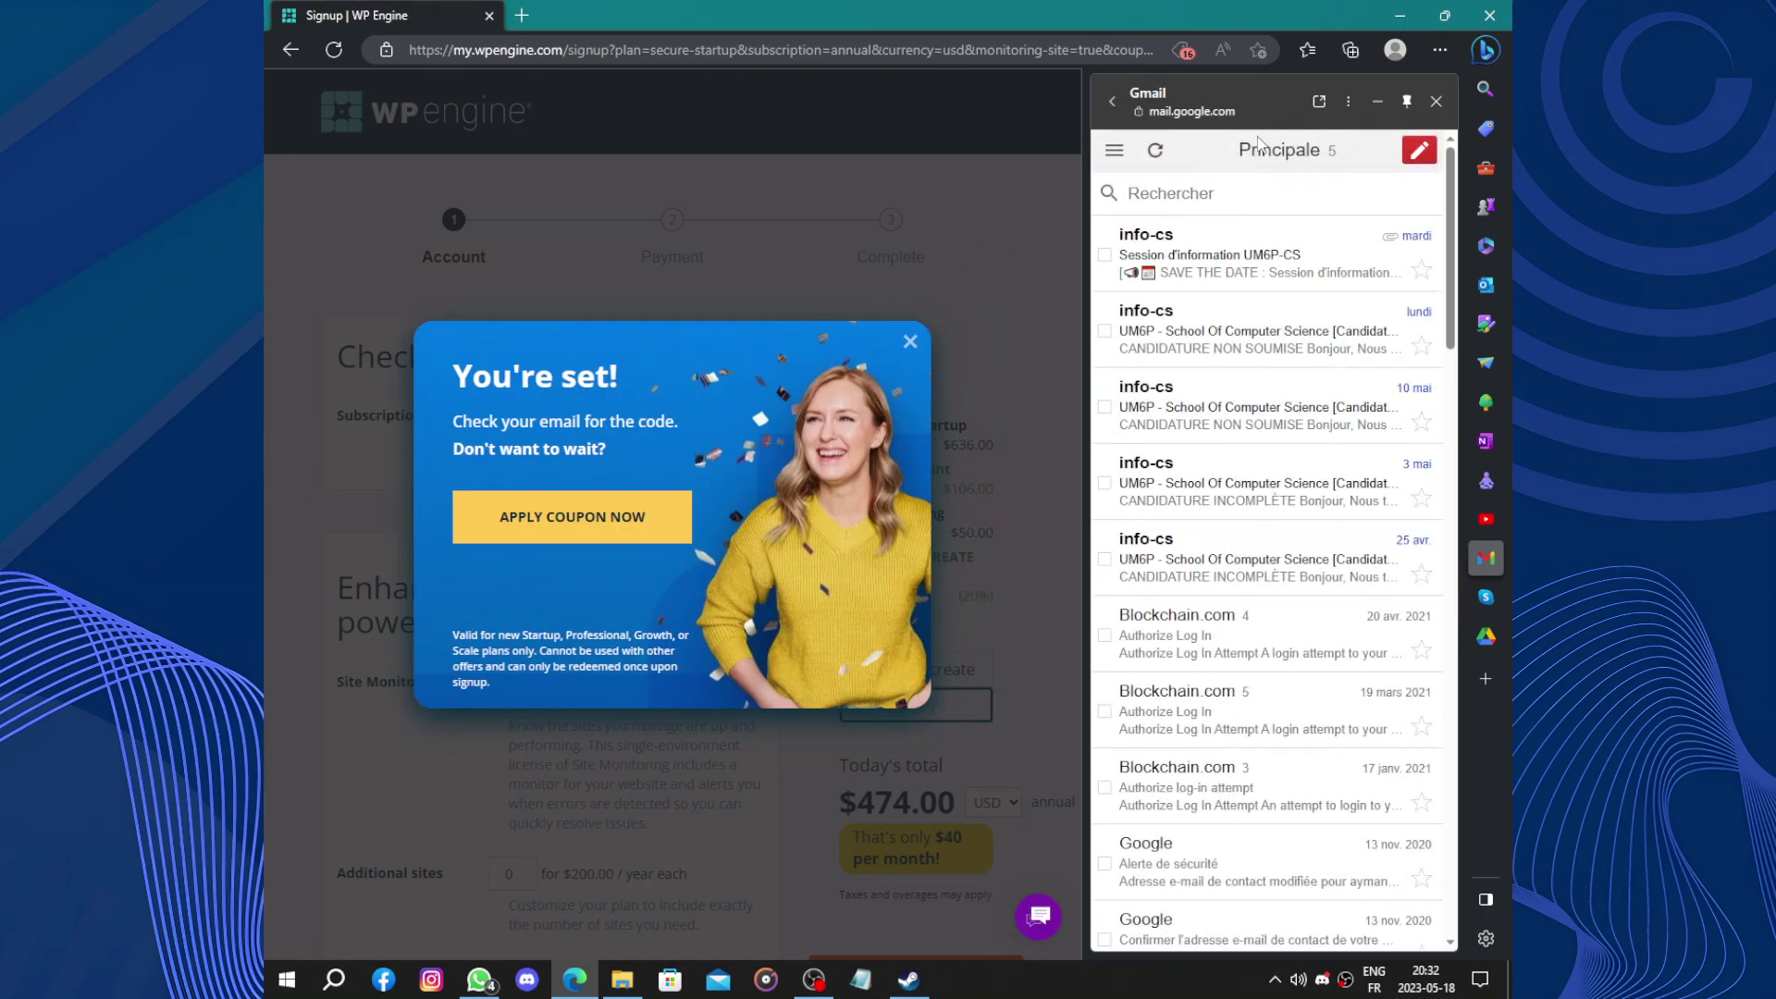
pyautogui.click(1113, 150)
pyautogui.click(1213, 155)
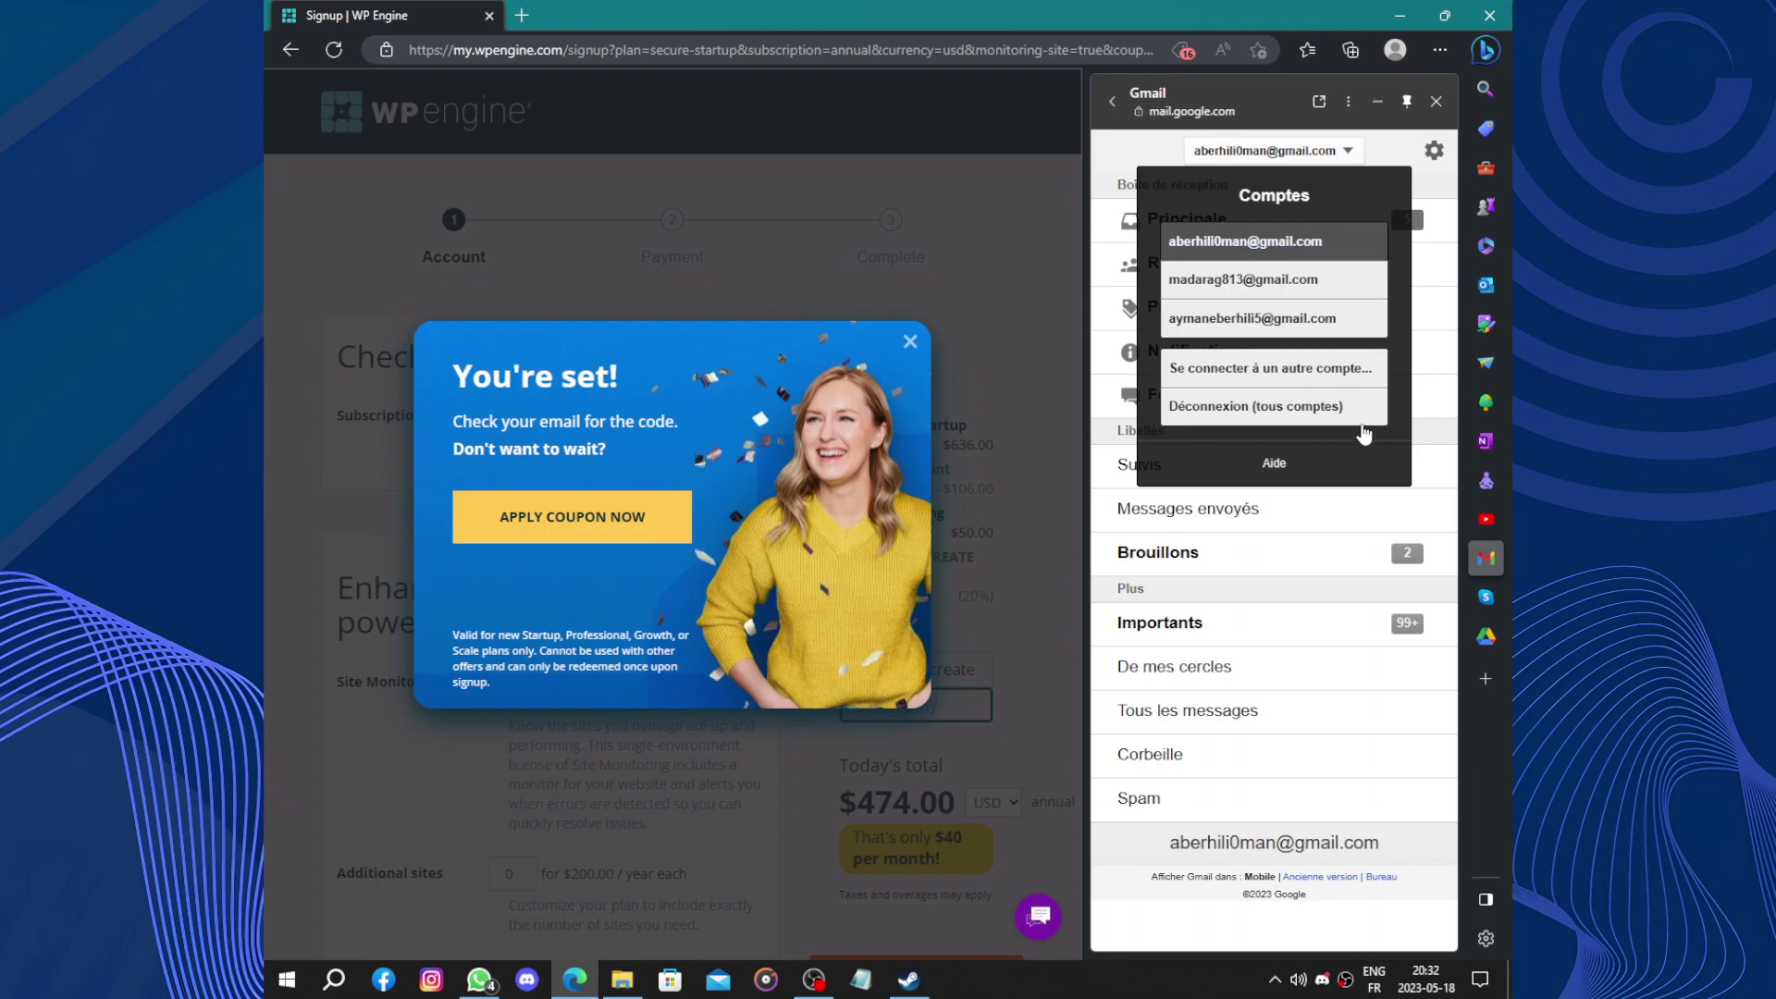
pyautogui.click(1277, 623)
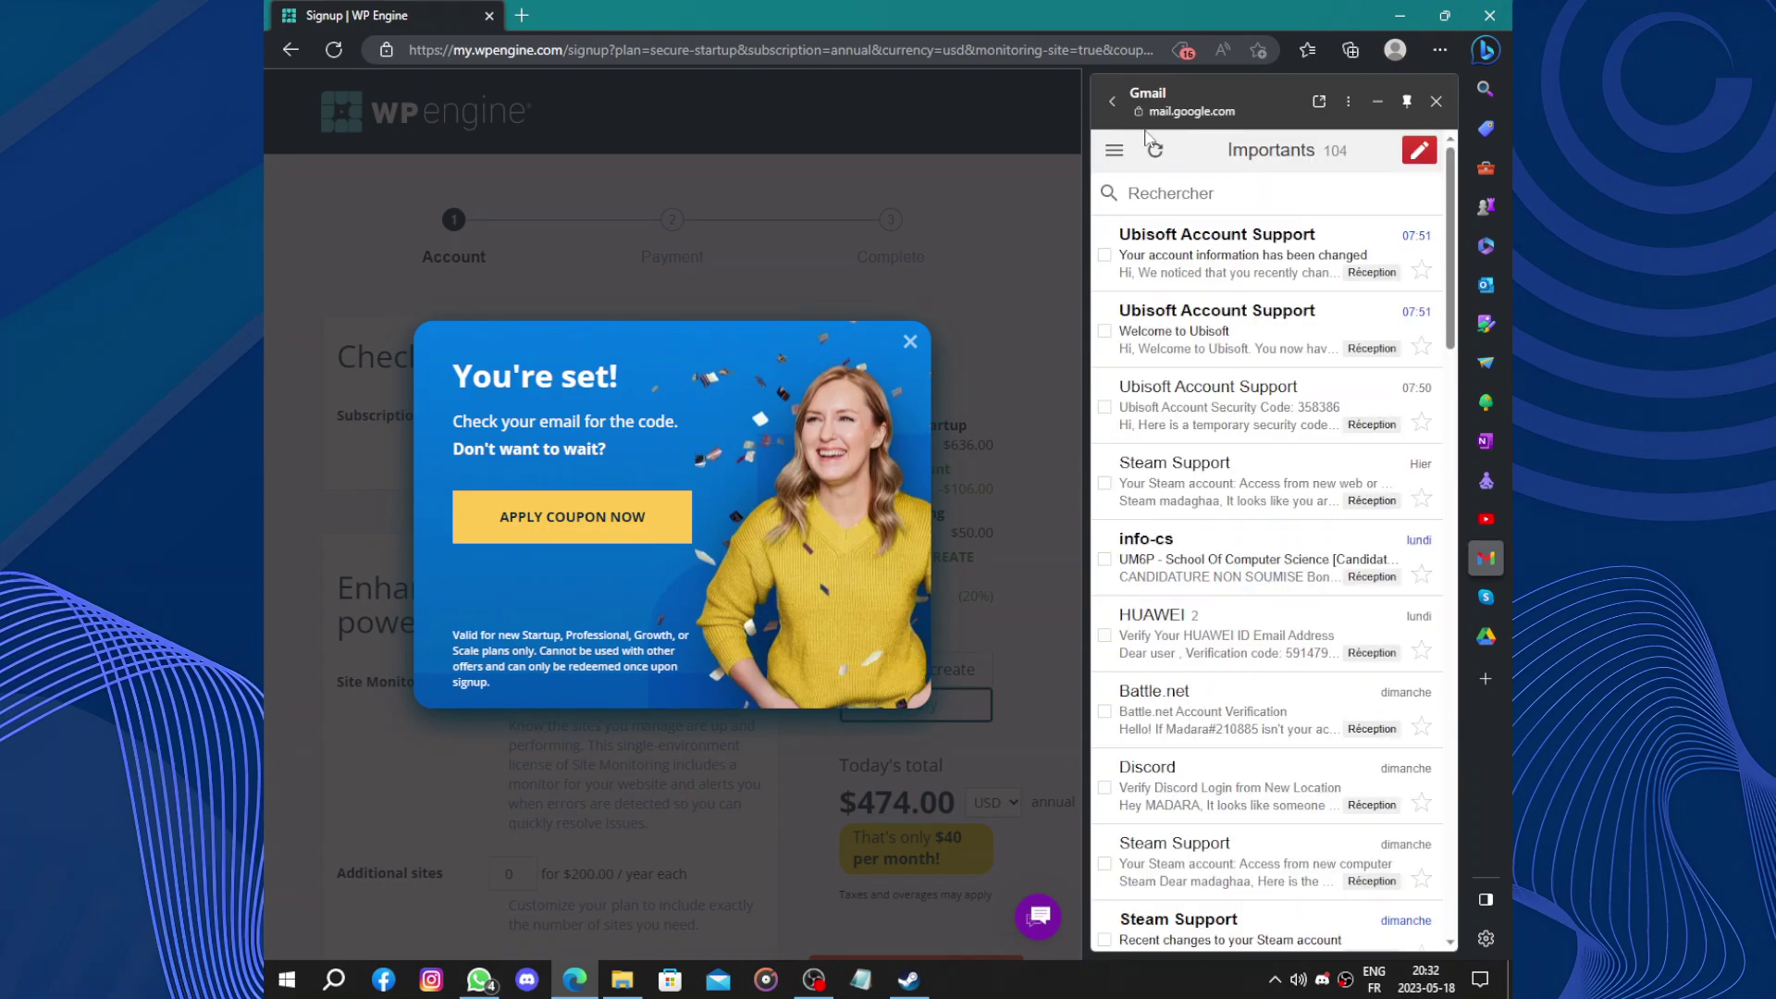
pyautogui.click(1114, 150)
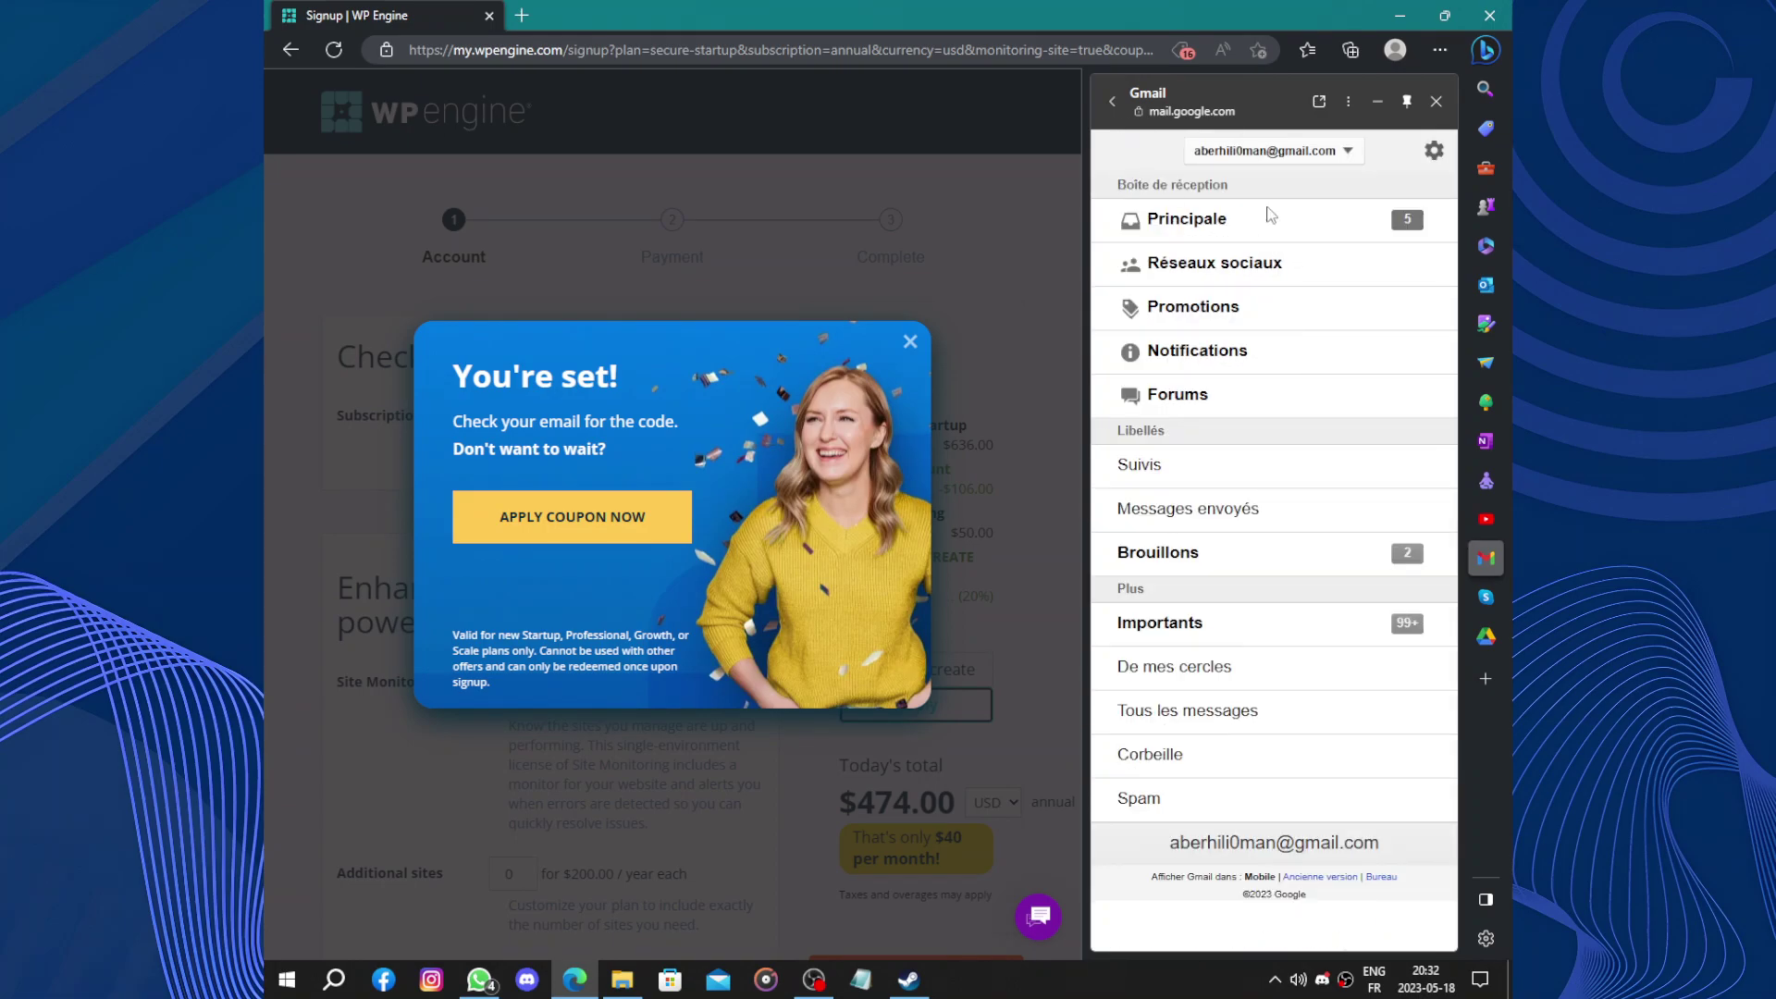
pyautogui.click(1271, 215)
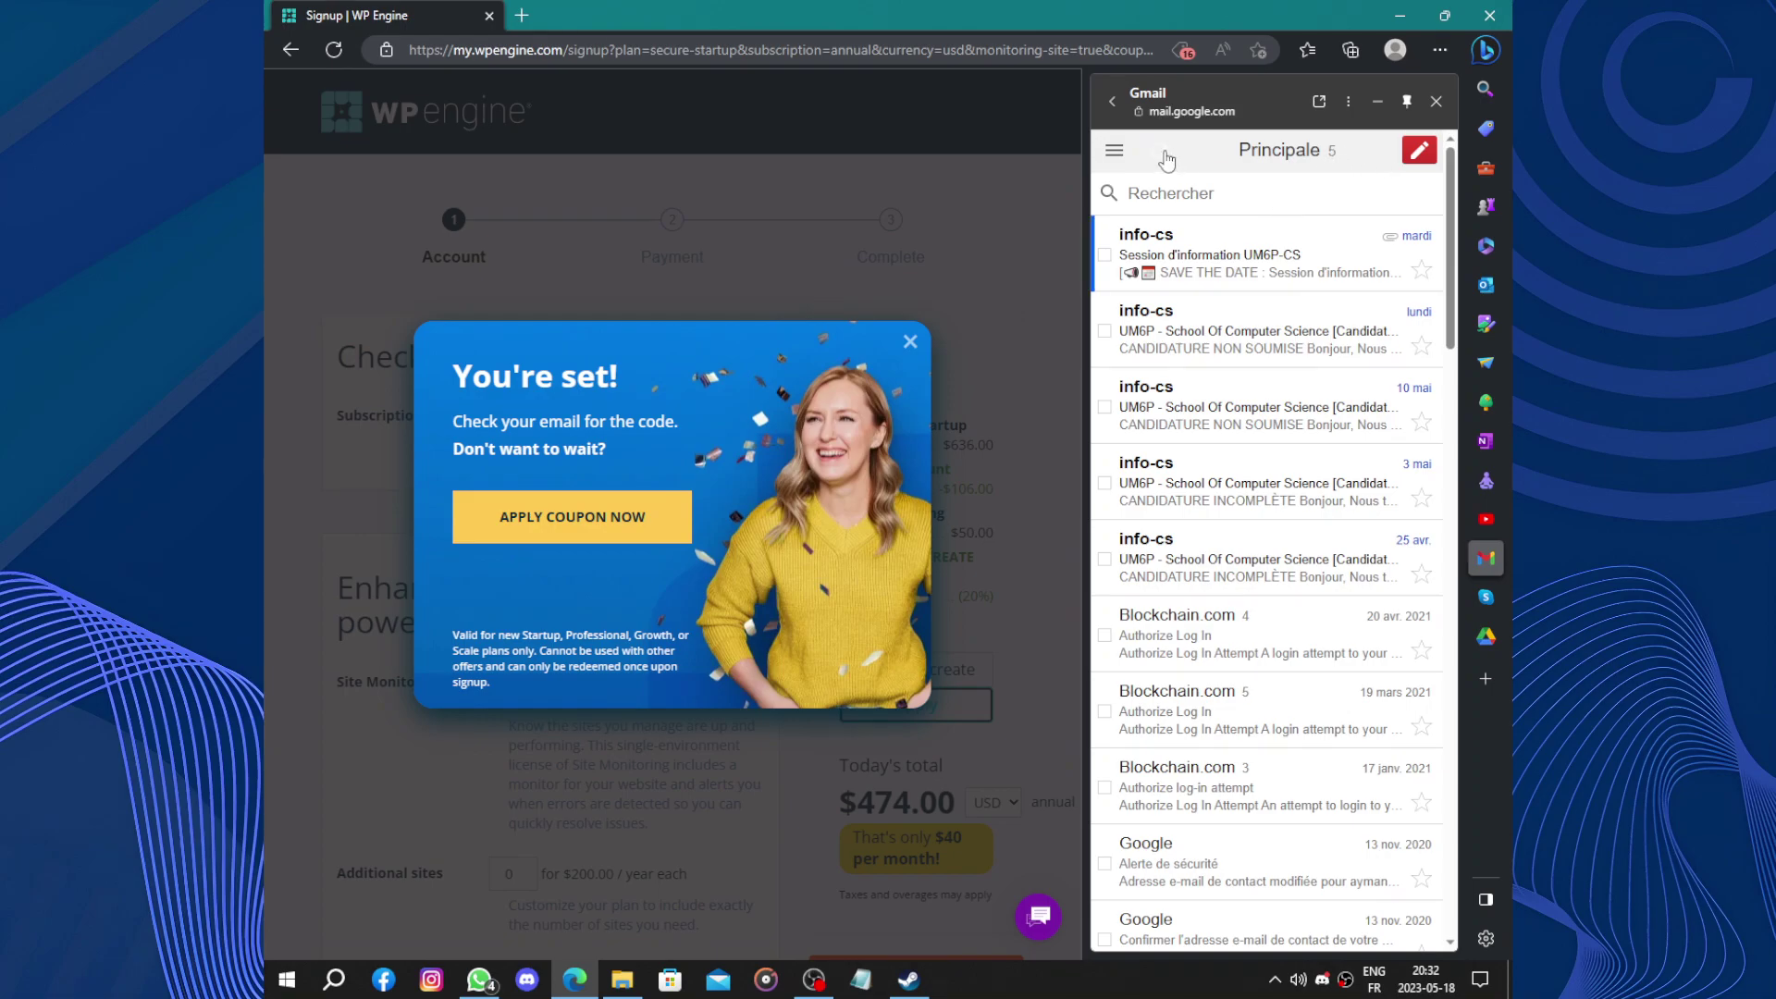
pyautogui.click(1114, 150)
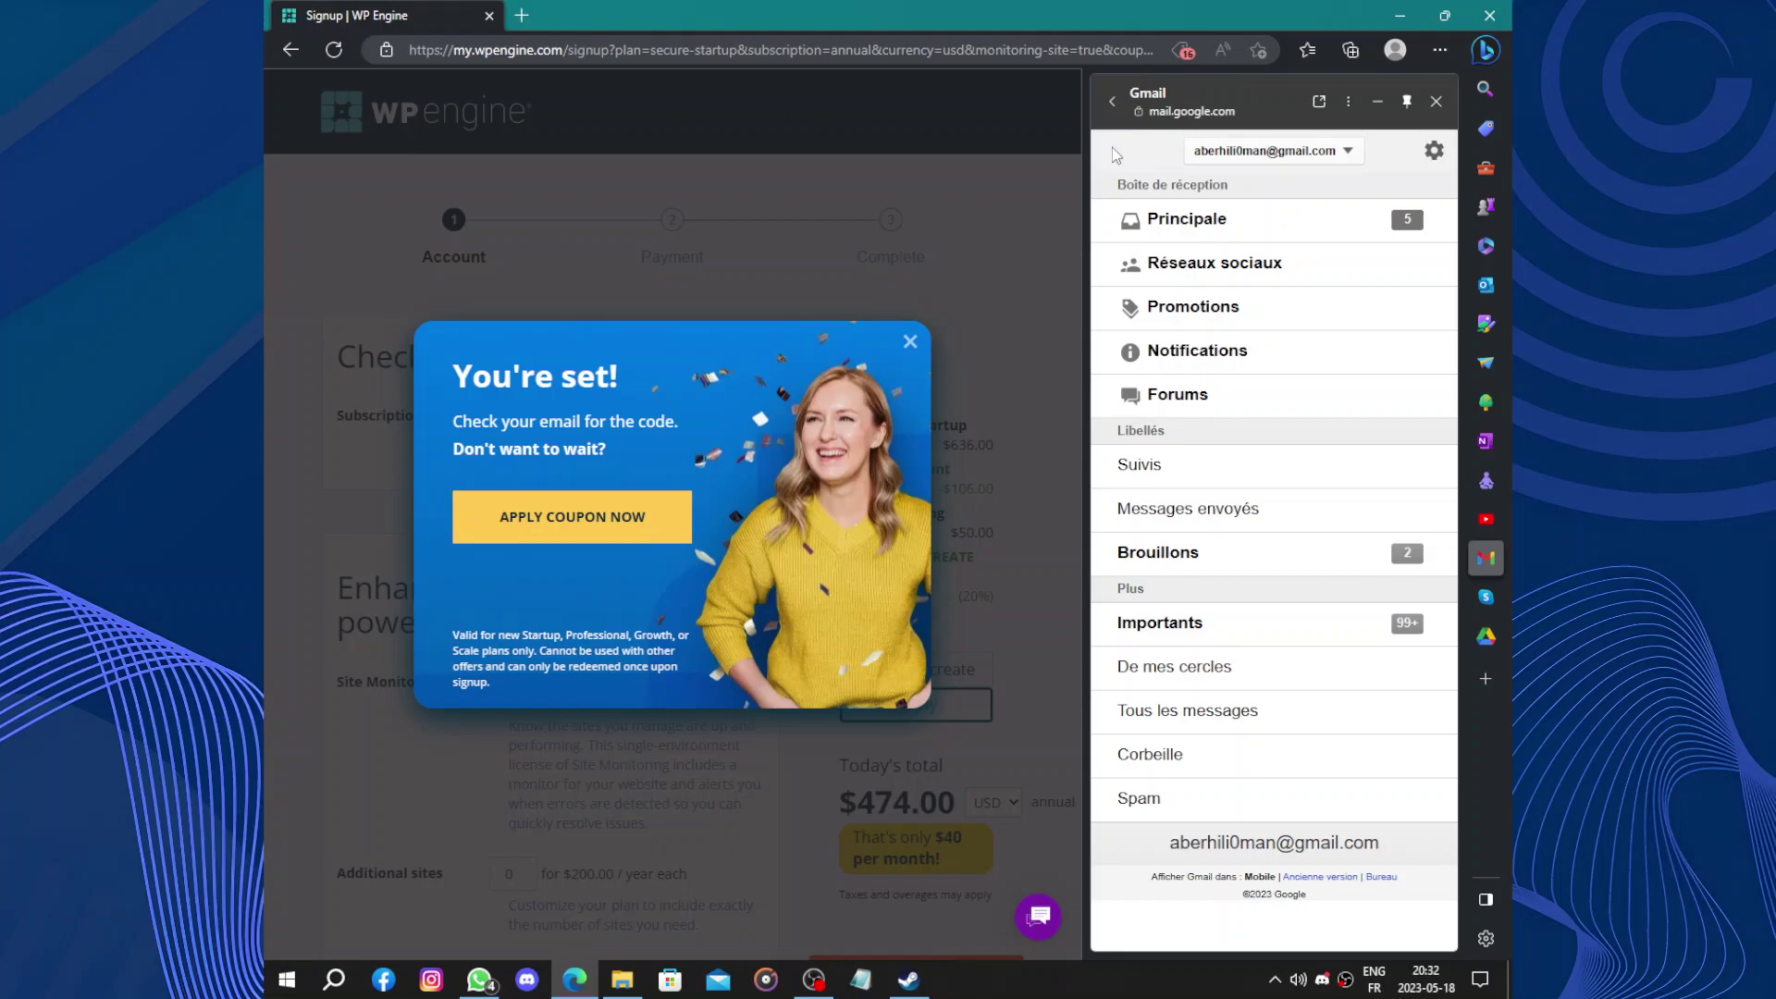
# Check Brouillons, Importants, Tous les messages and Spam, then close Gmail and the You're set! popup
pyautogui.click(1289, 567)
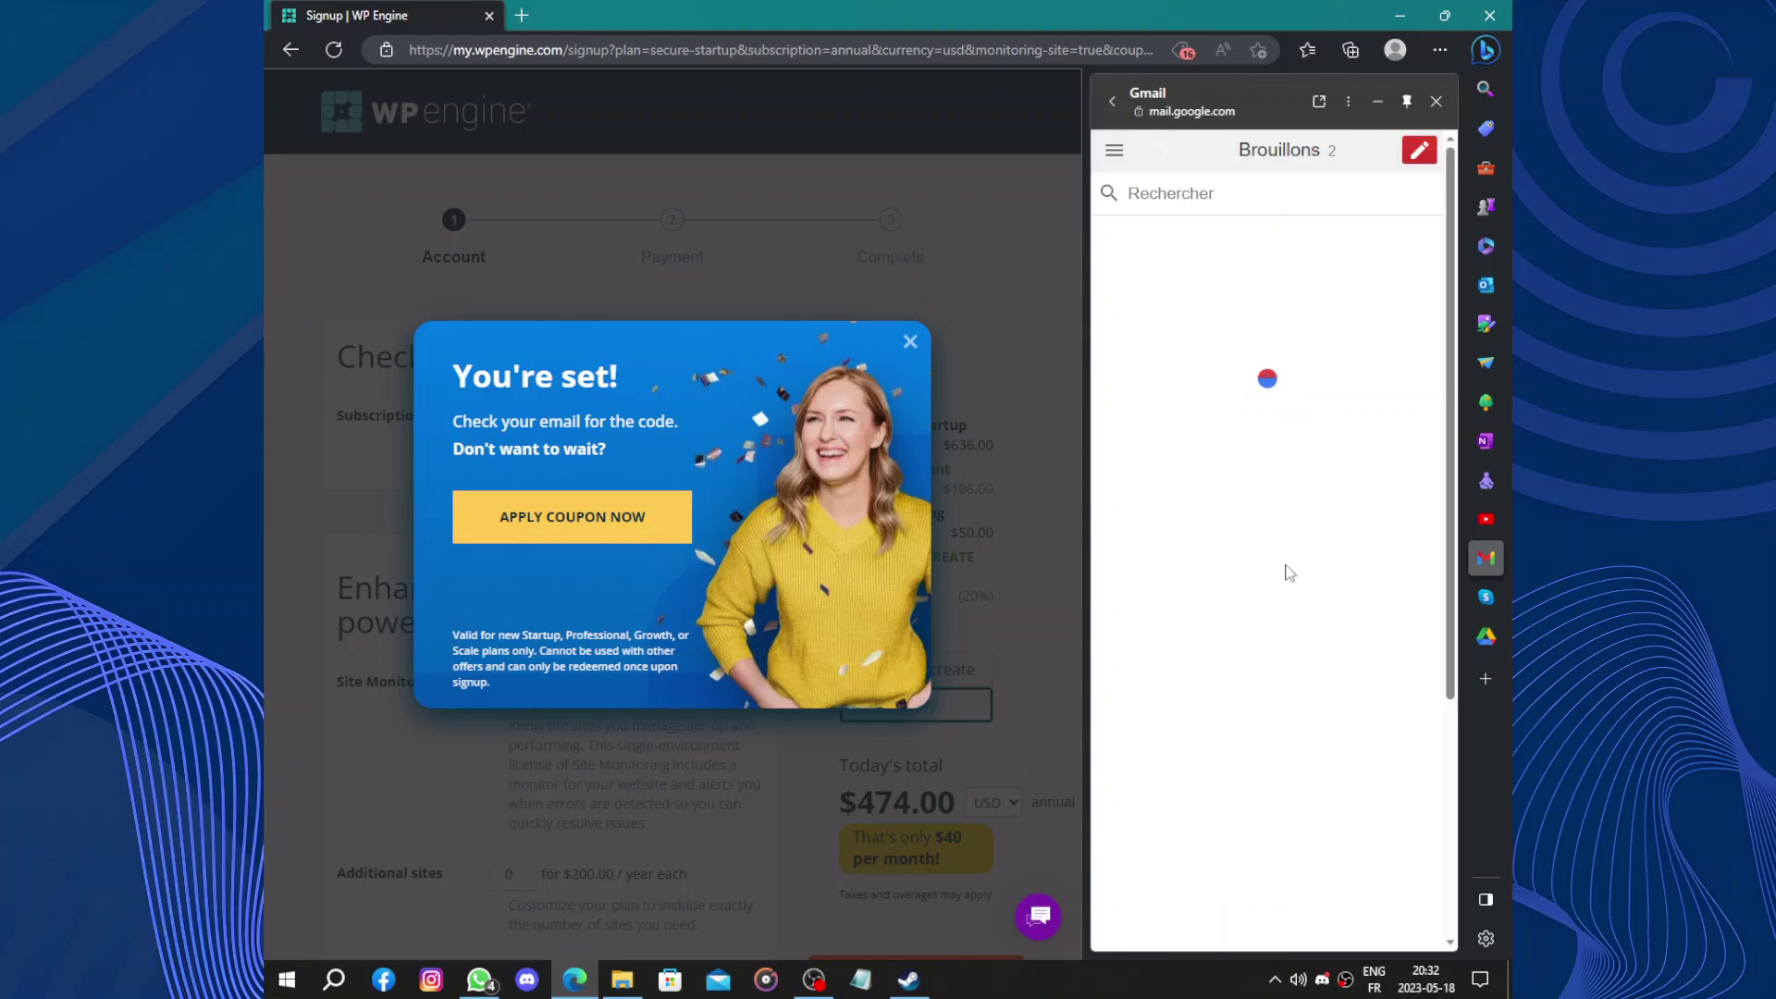
pyautogui.click(1117, 155)
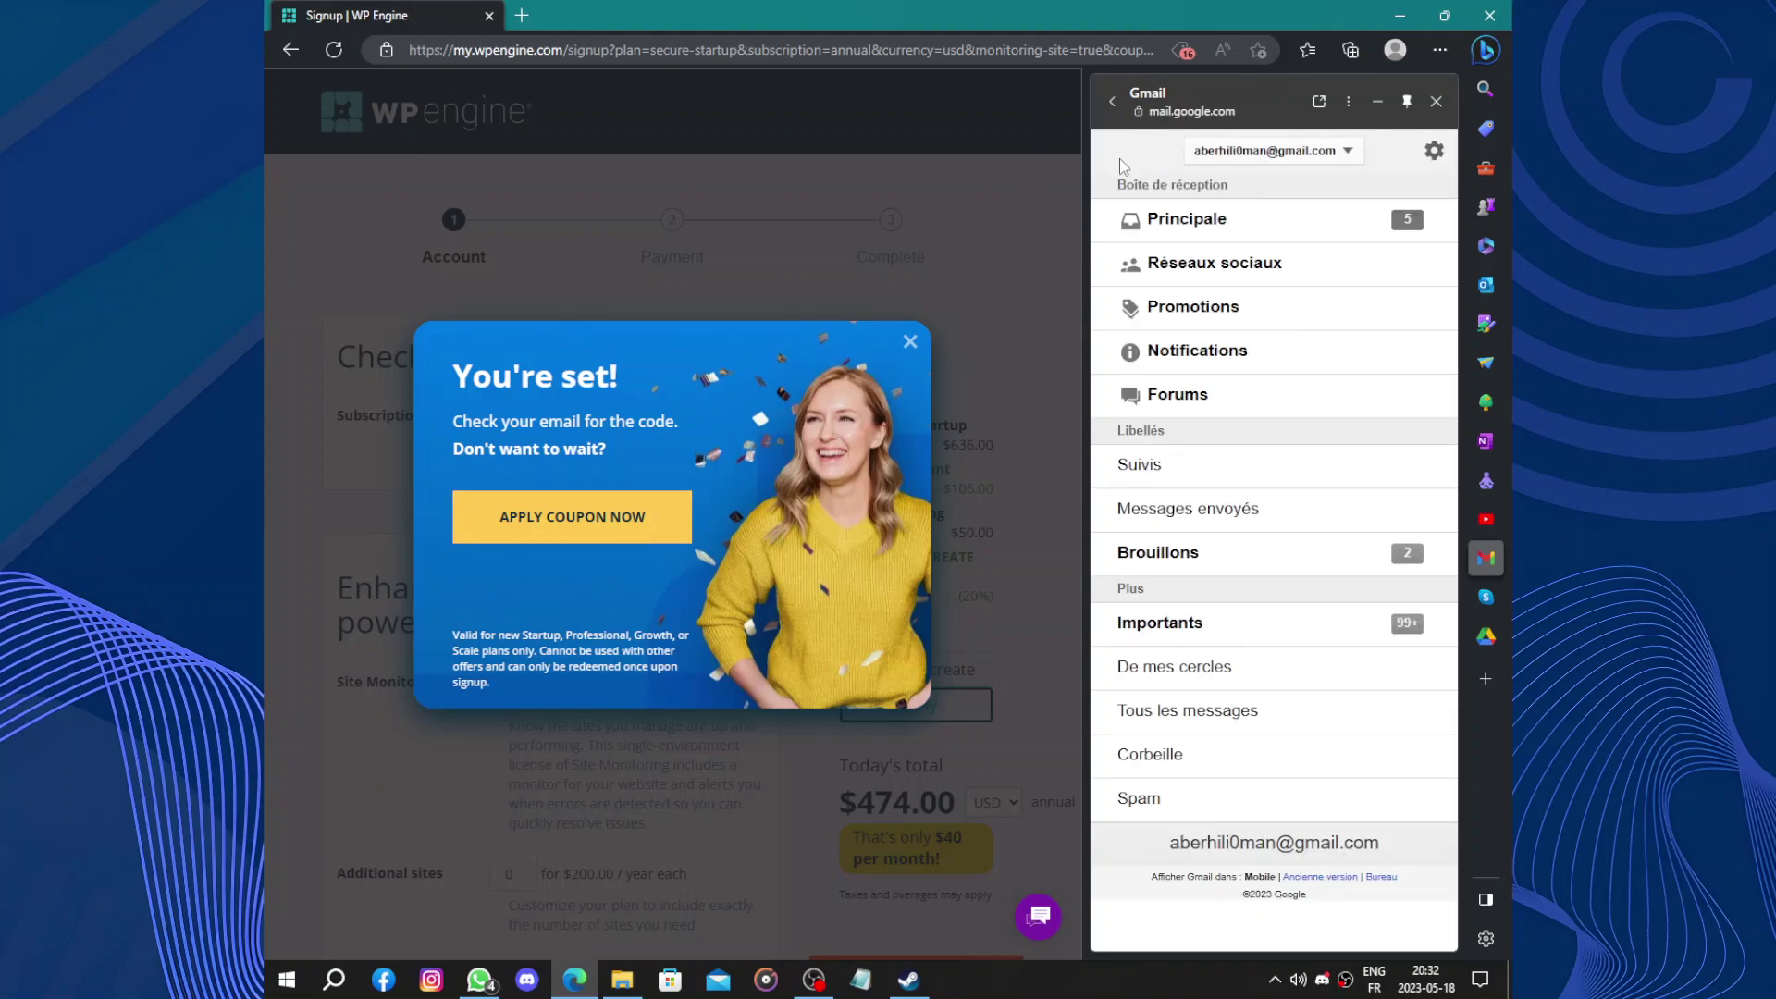
pyautogui.click(1246, 642)
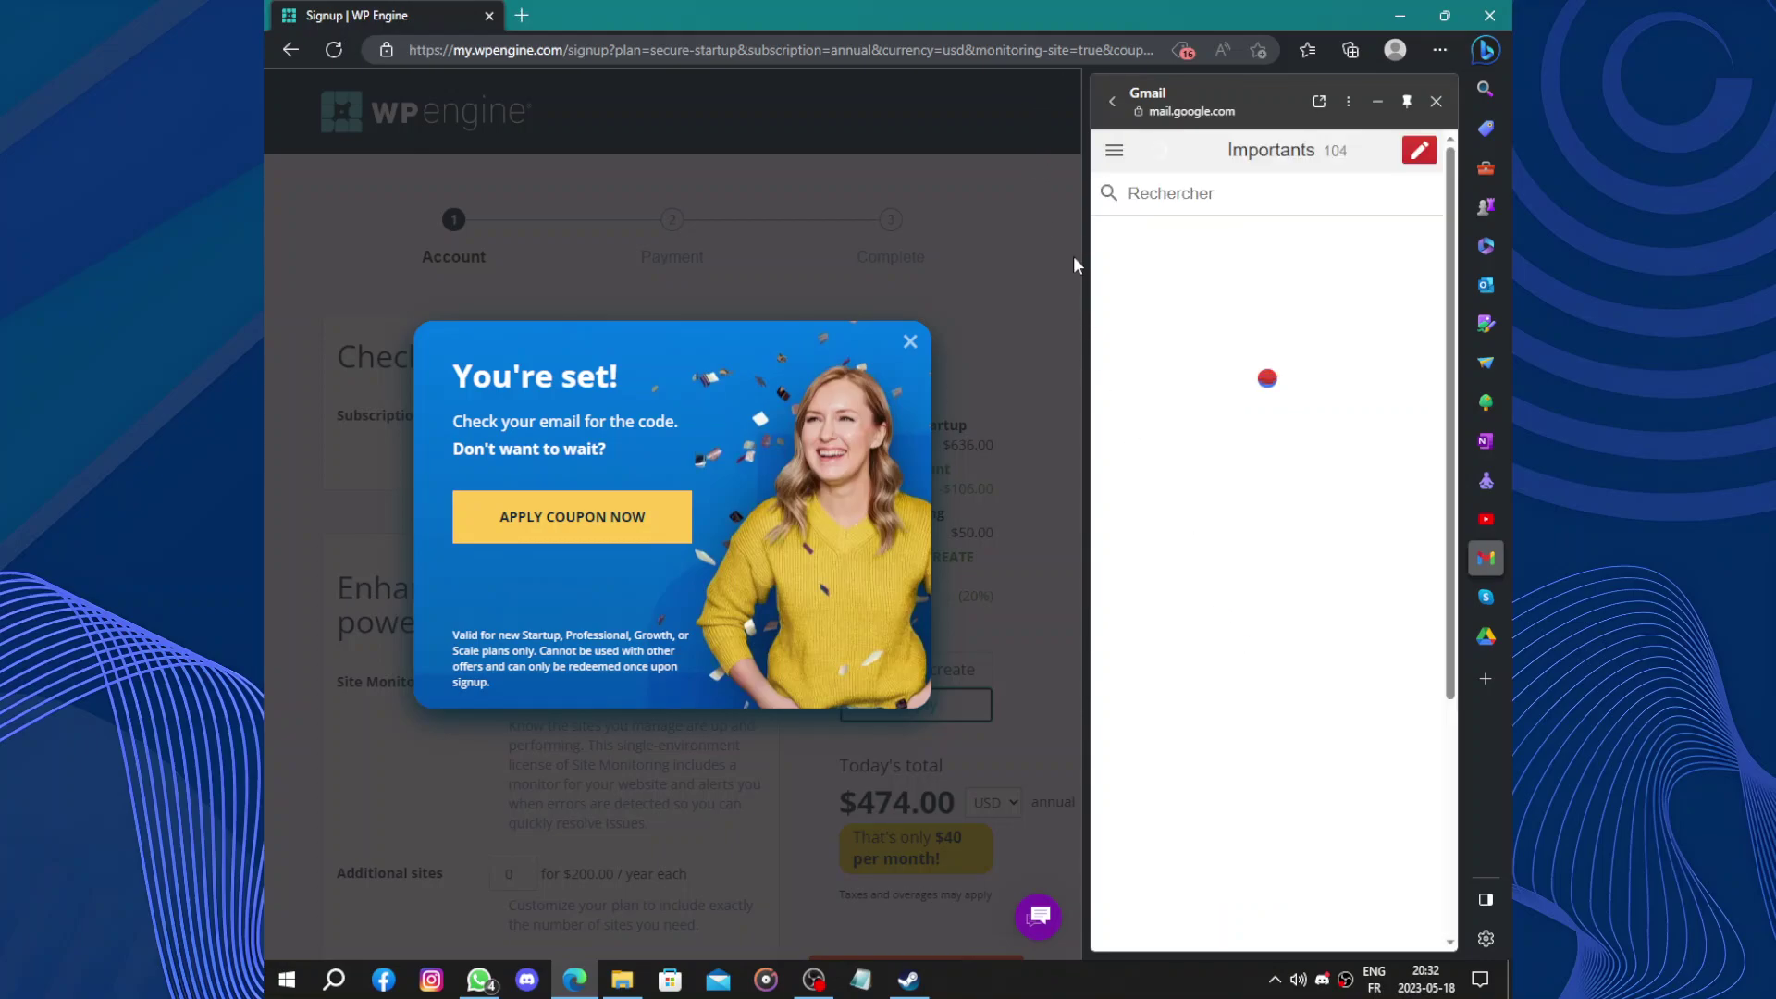
pyautogui.click(1117, 150)
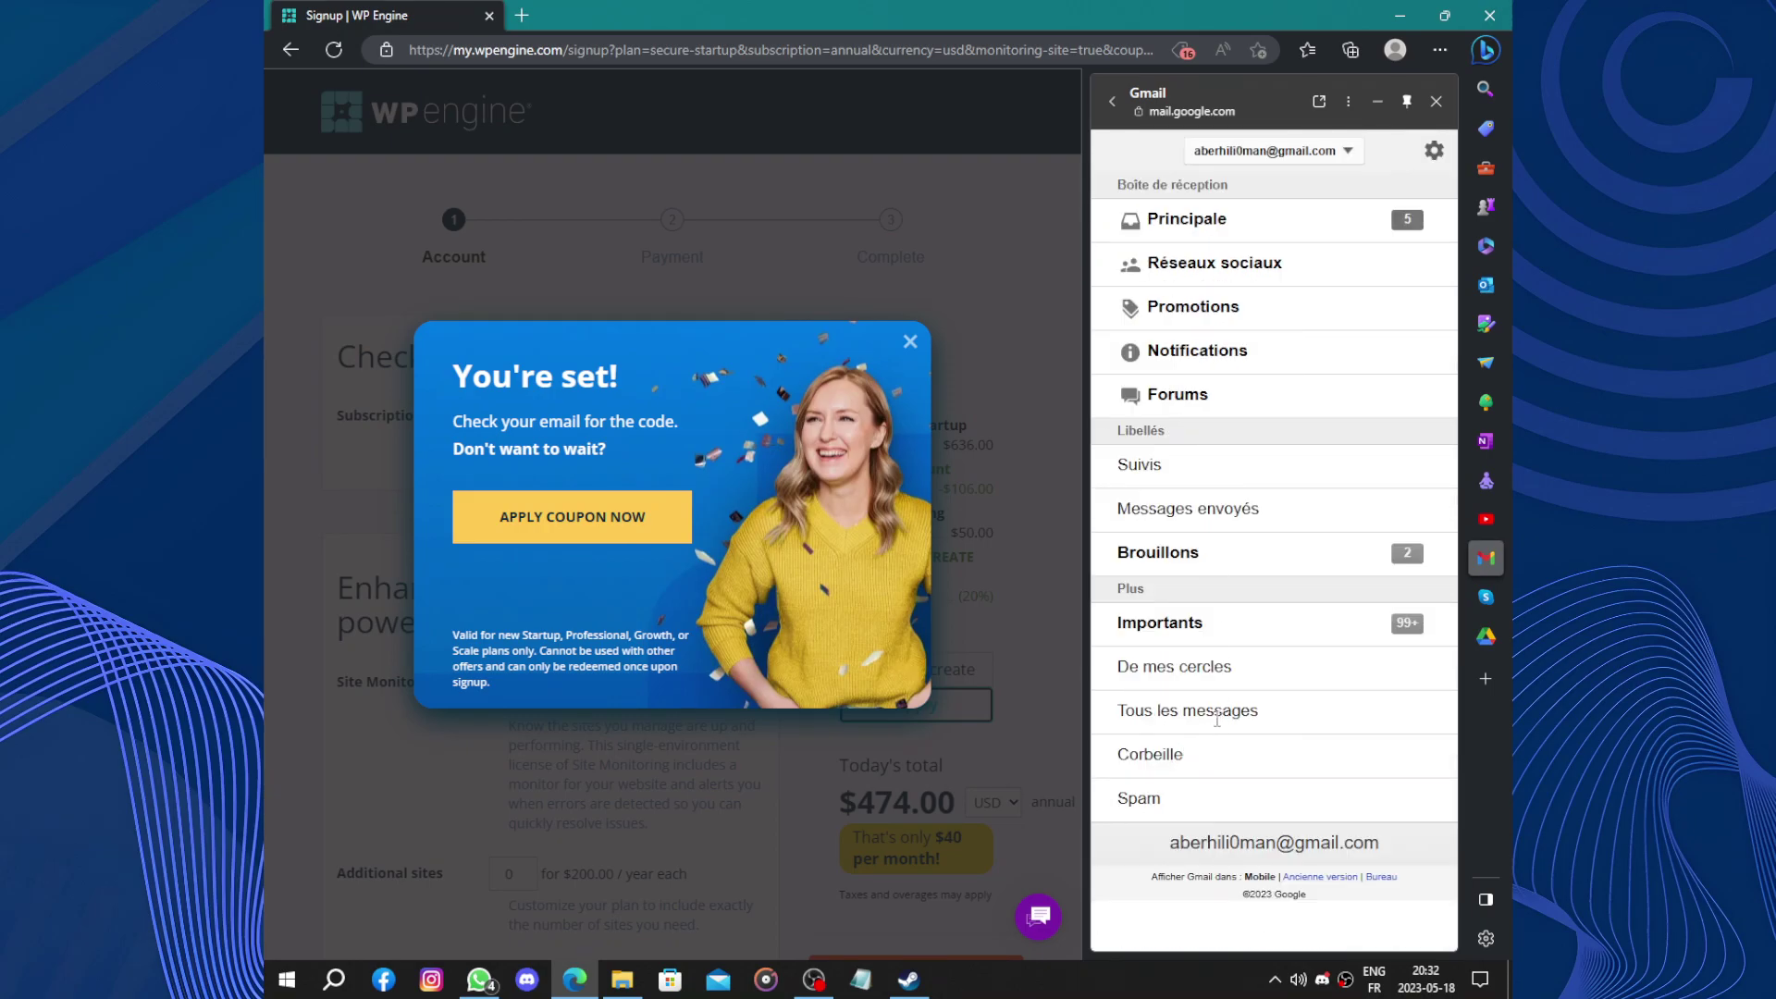
pyautogui.click(1216, 713)
pyautogui.click(1117, 148)
pyautogui.click(1138, 798)
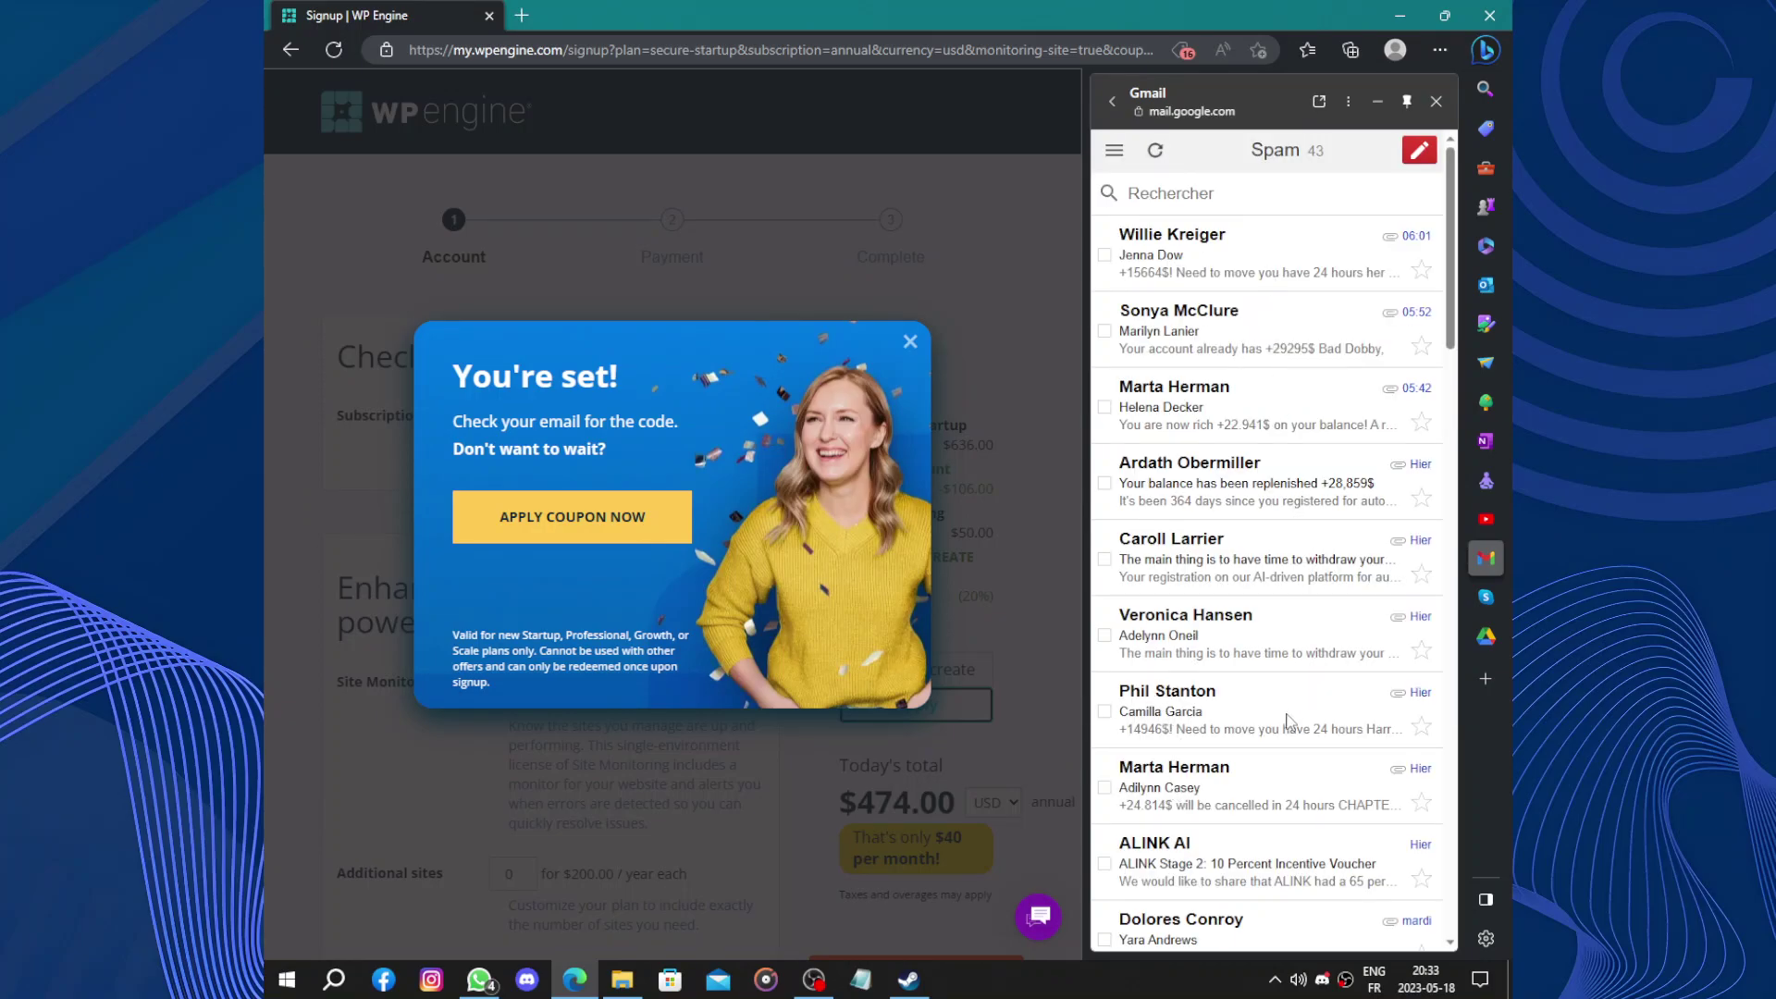
pyautogui.click(1437, 101)
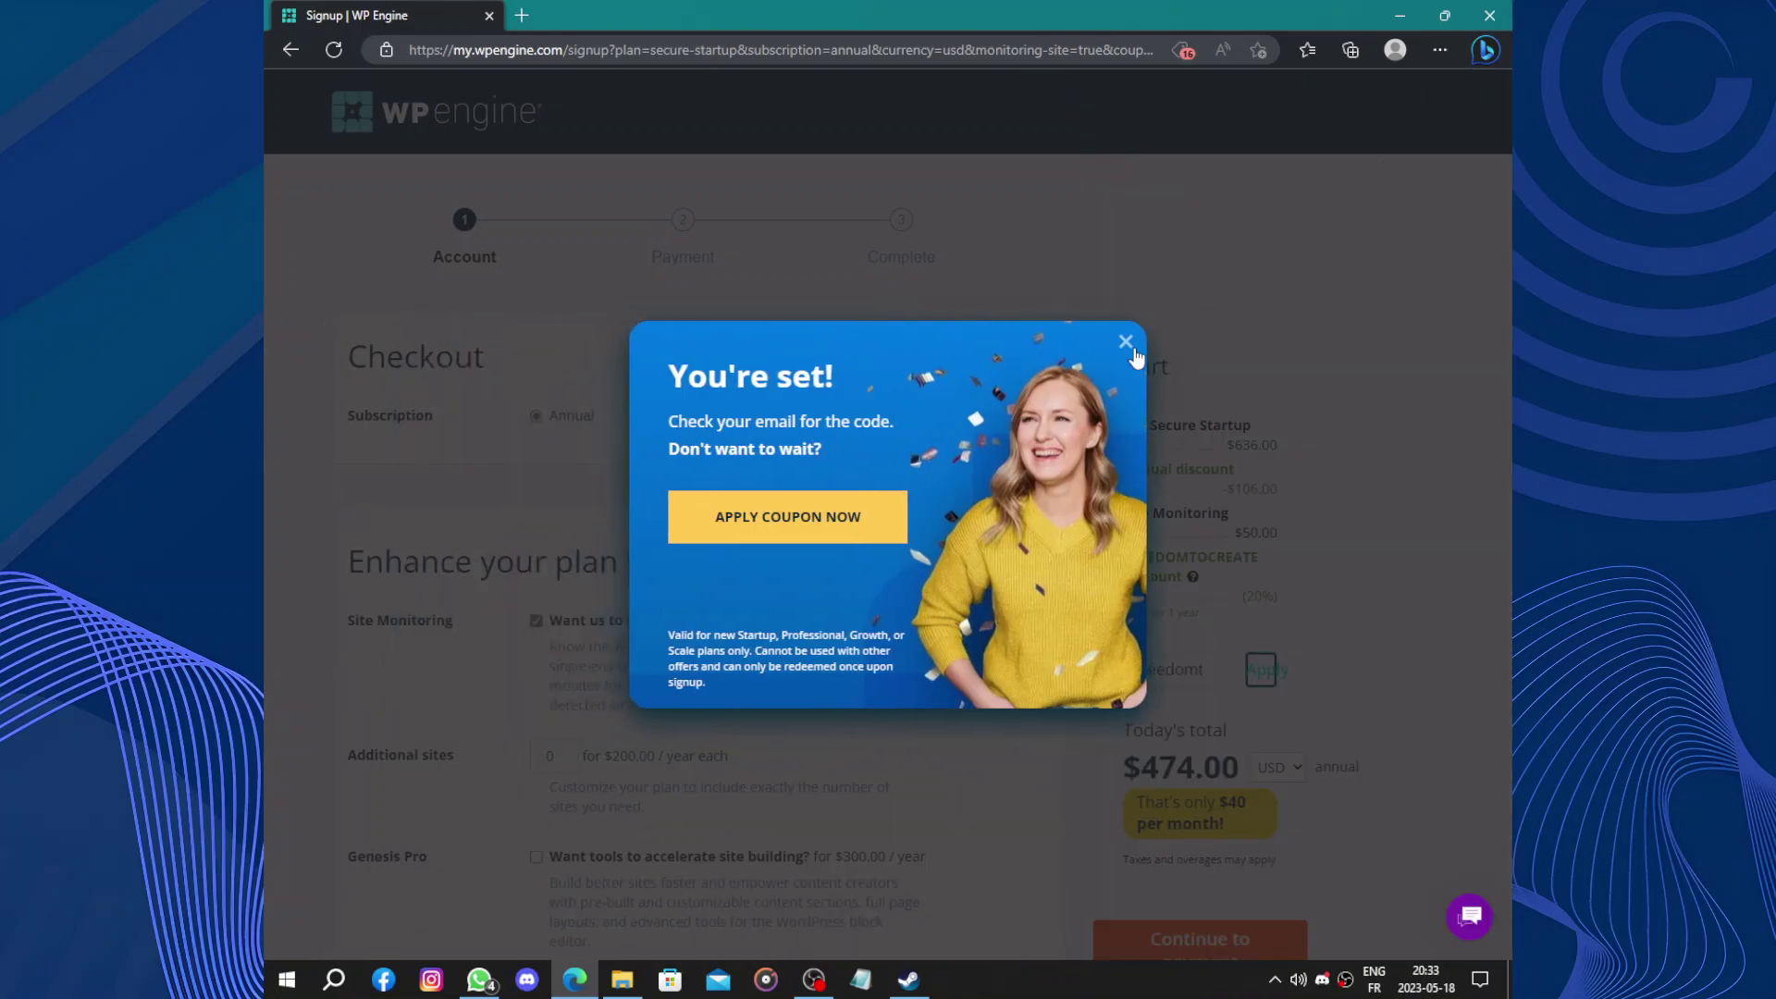
pyautogui.click(1128, 343)
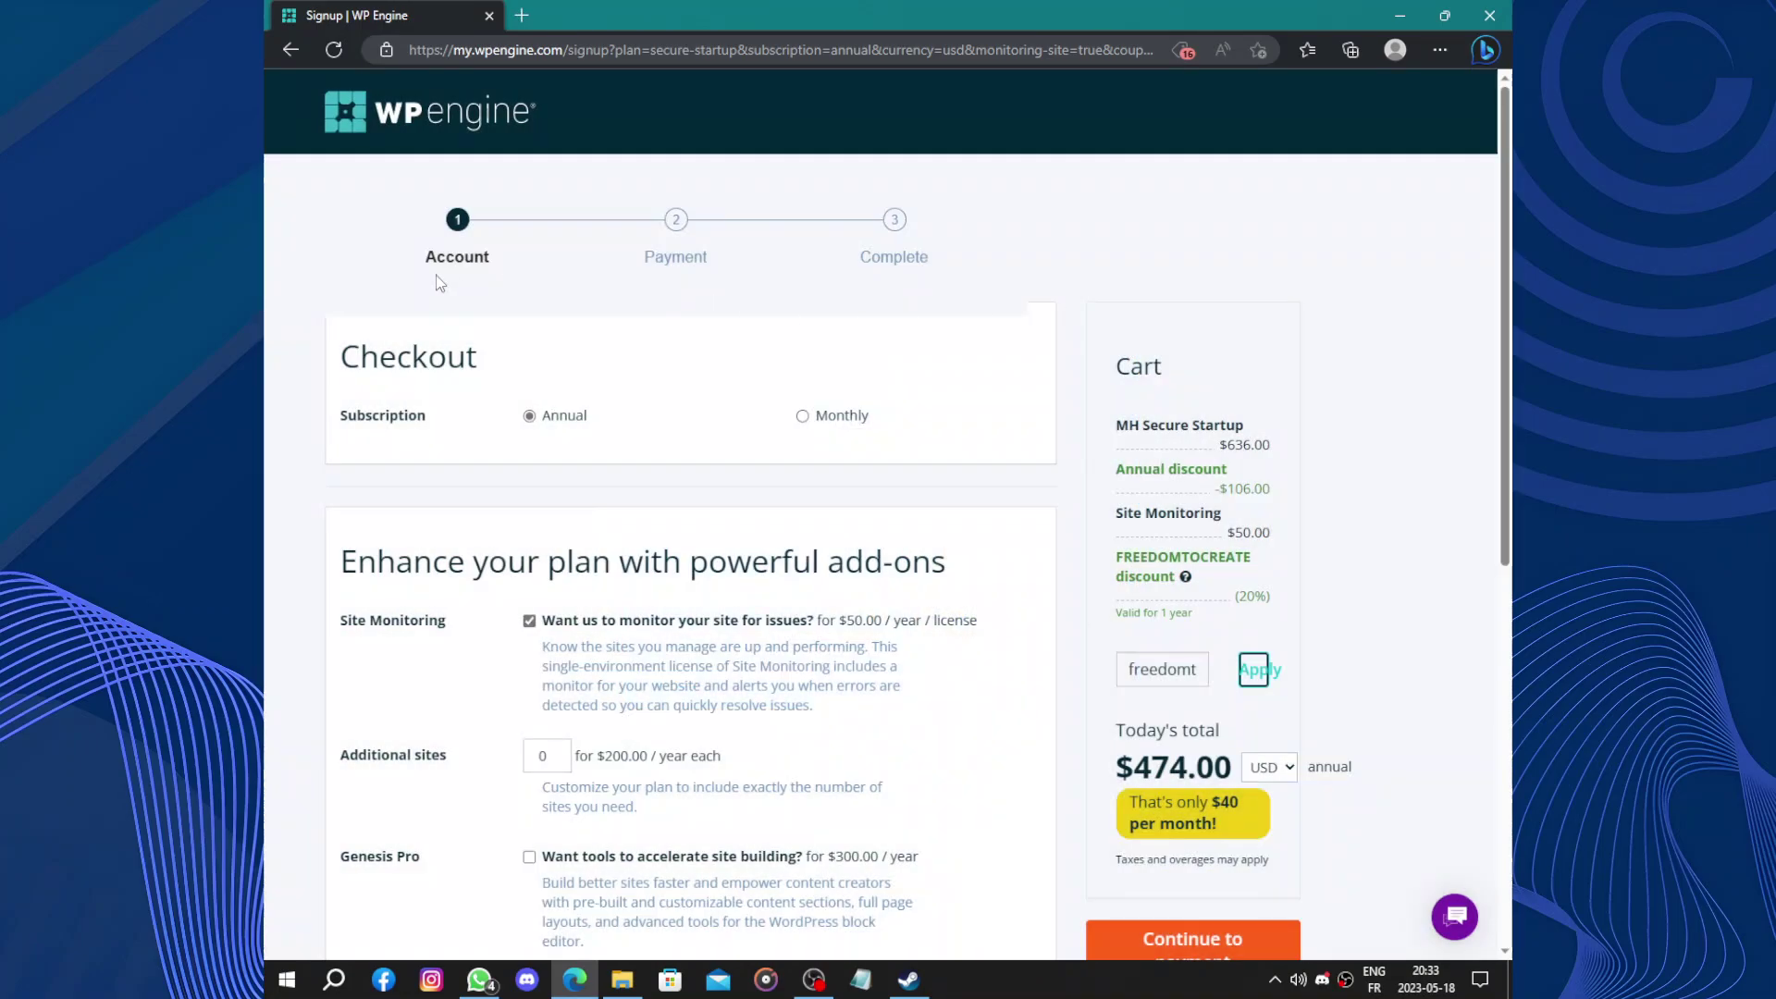
# Compare monthly and annual billing, leaving the checkout on annual
pyautogui.click(802, 416)
pyautogui.click(529, 416)
pyautogui.scroll(-2, 934, 722)
pyautogui.moveTo(348, 397); pyautogui.dragTo(418, 400)
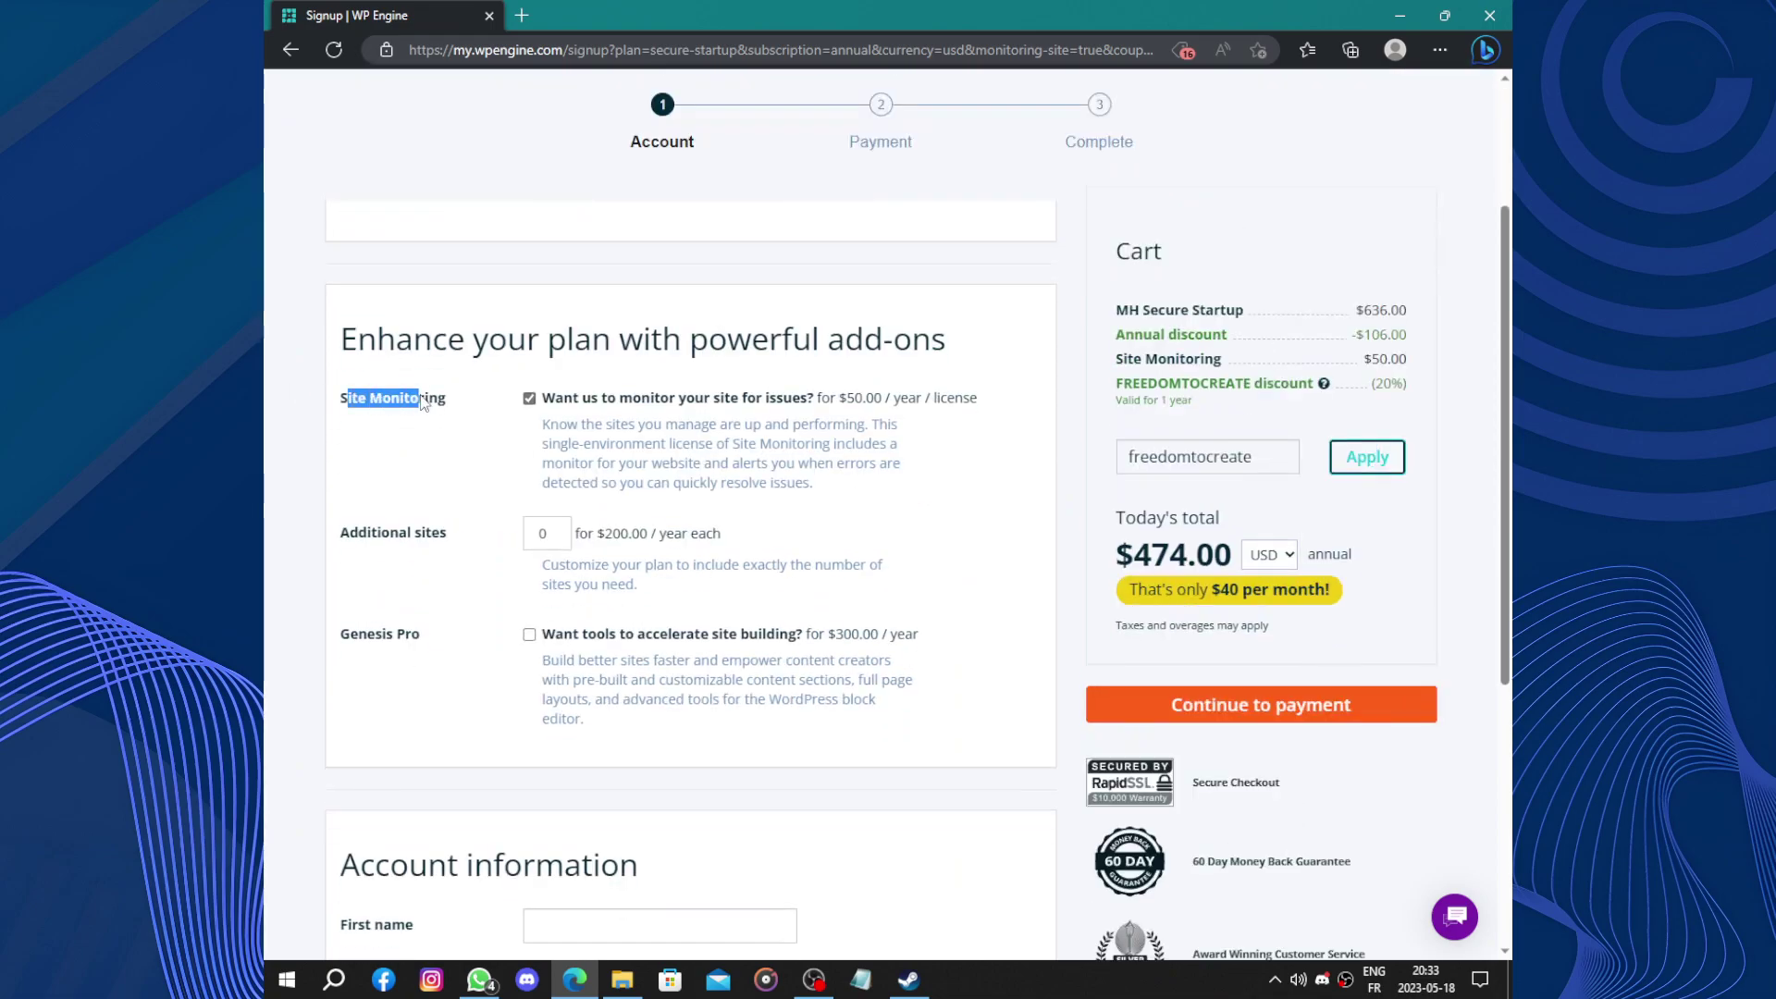
pyautogui.click(433, 427)
pyautogui.scroll(-4, 421, 549)
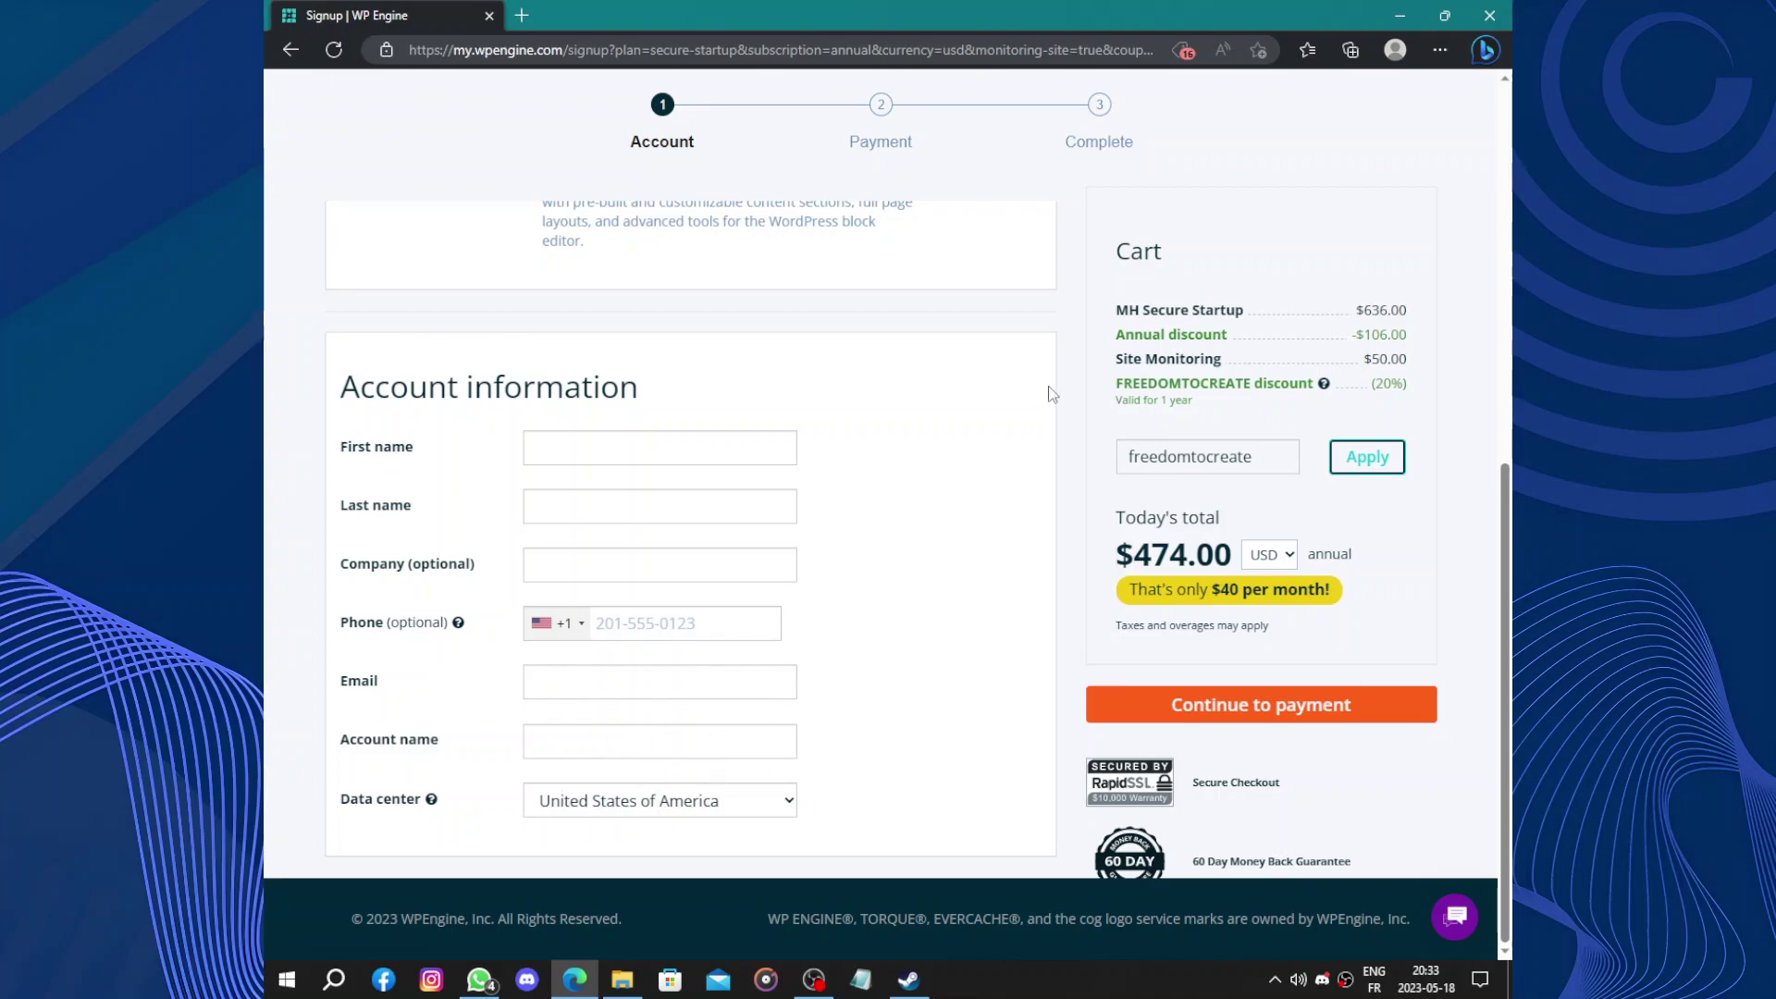
pyautogui.scroll(6, 1052, 393)
pyautogui.scroll(-6, 1202, 601)
pyautogui.scroll(6, 1324, 793)
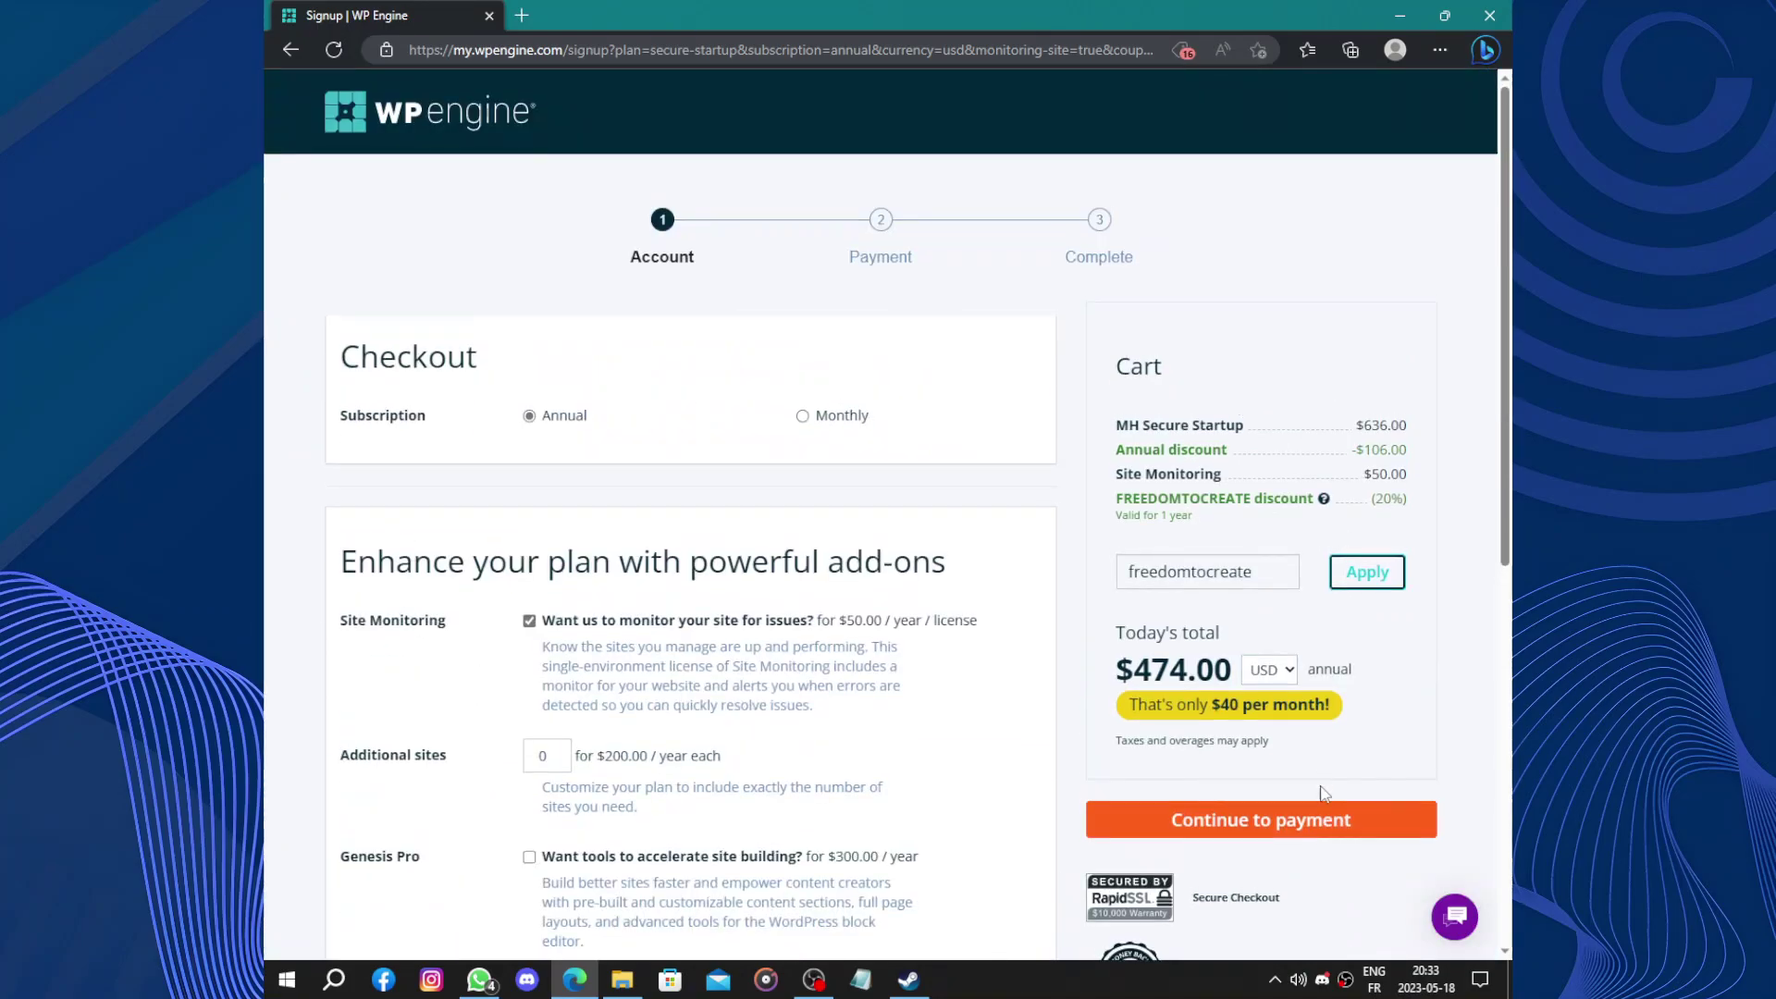
# Try Continue to payment, then go to the wpengine.com homepage
pyautogui.click(1323, 818)
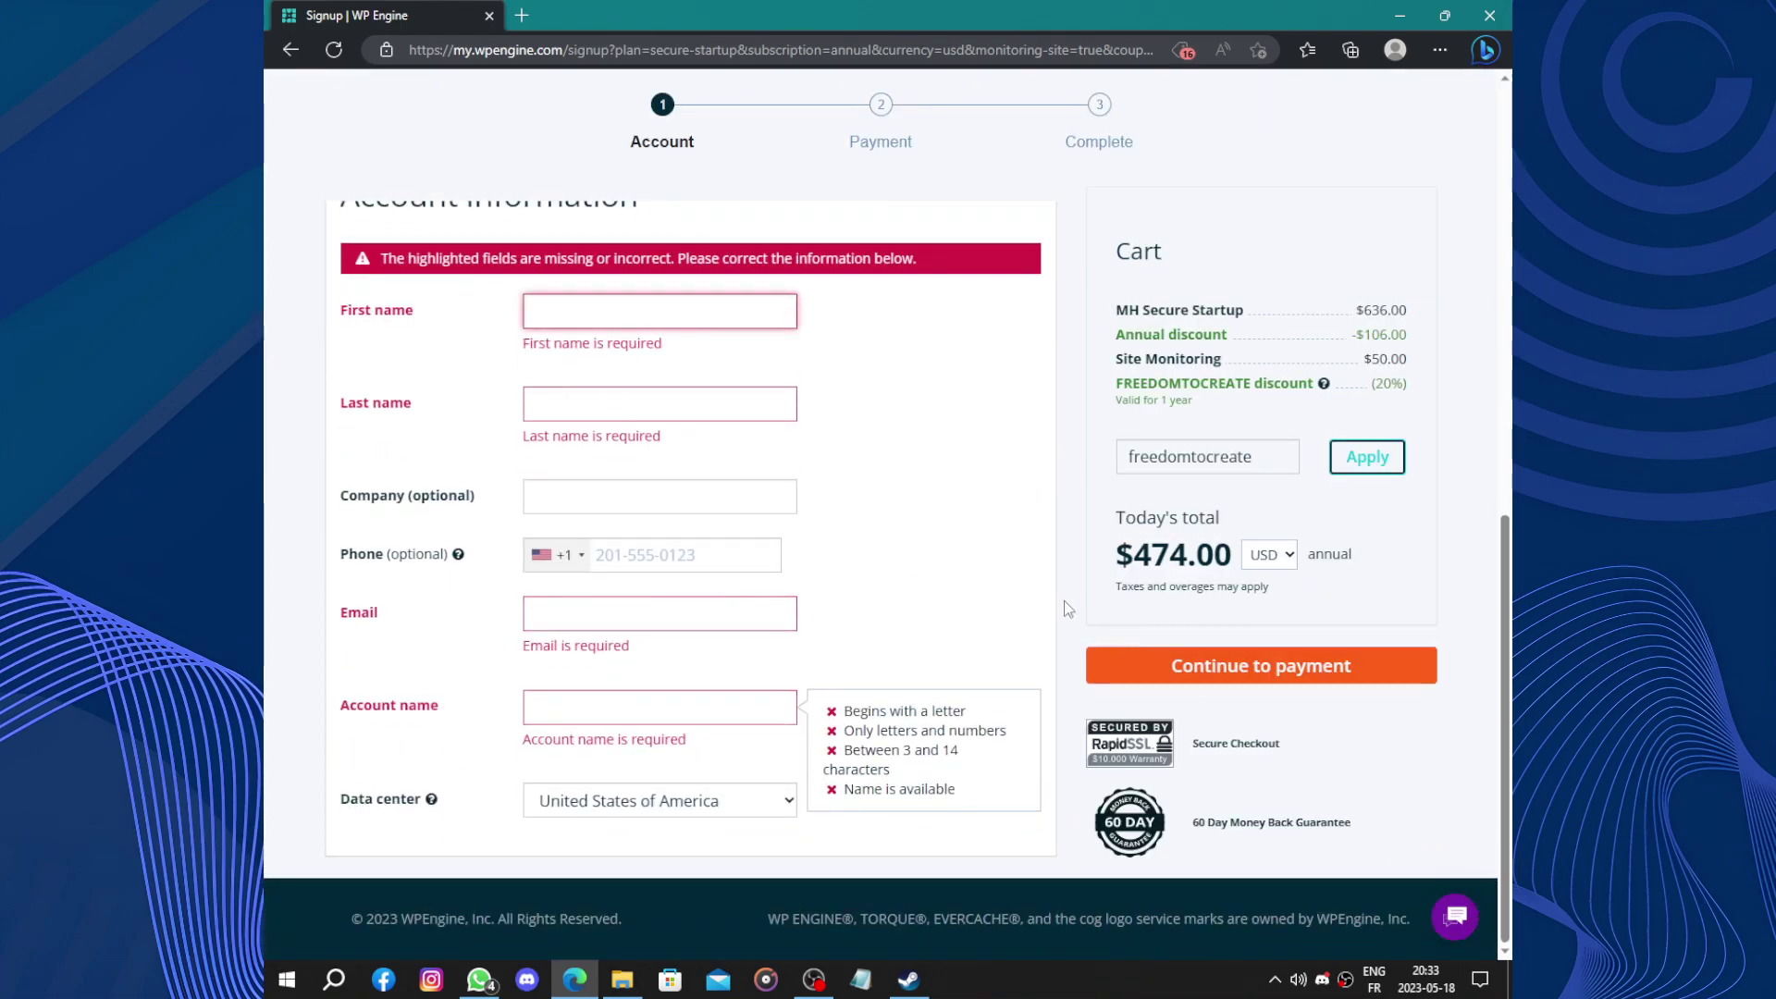
pyautogui.scroll(8, 1009, 596)
pyautogui.click(490, 111)
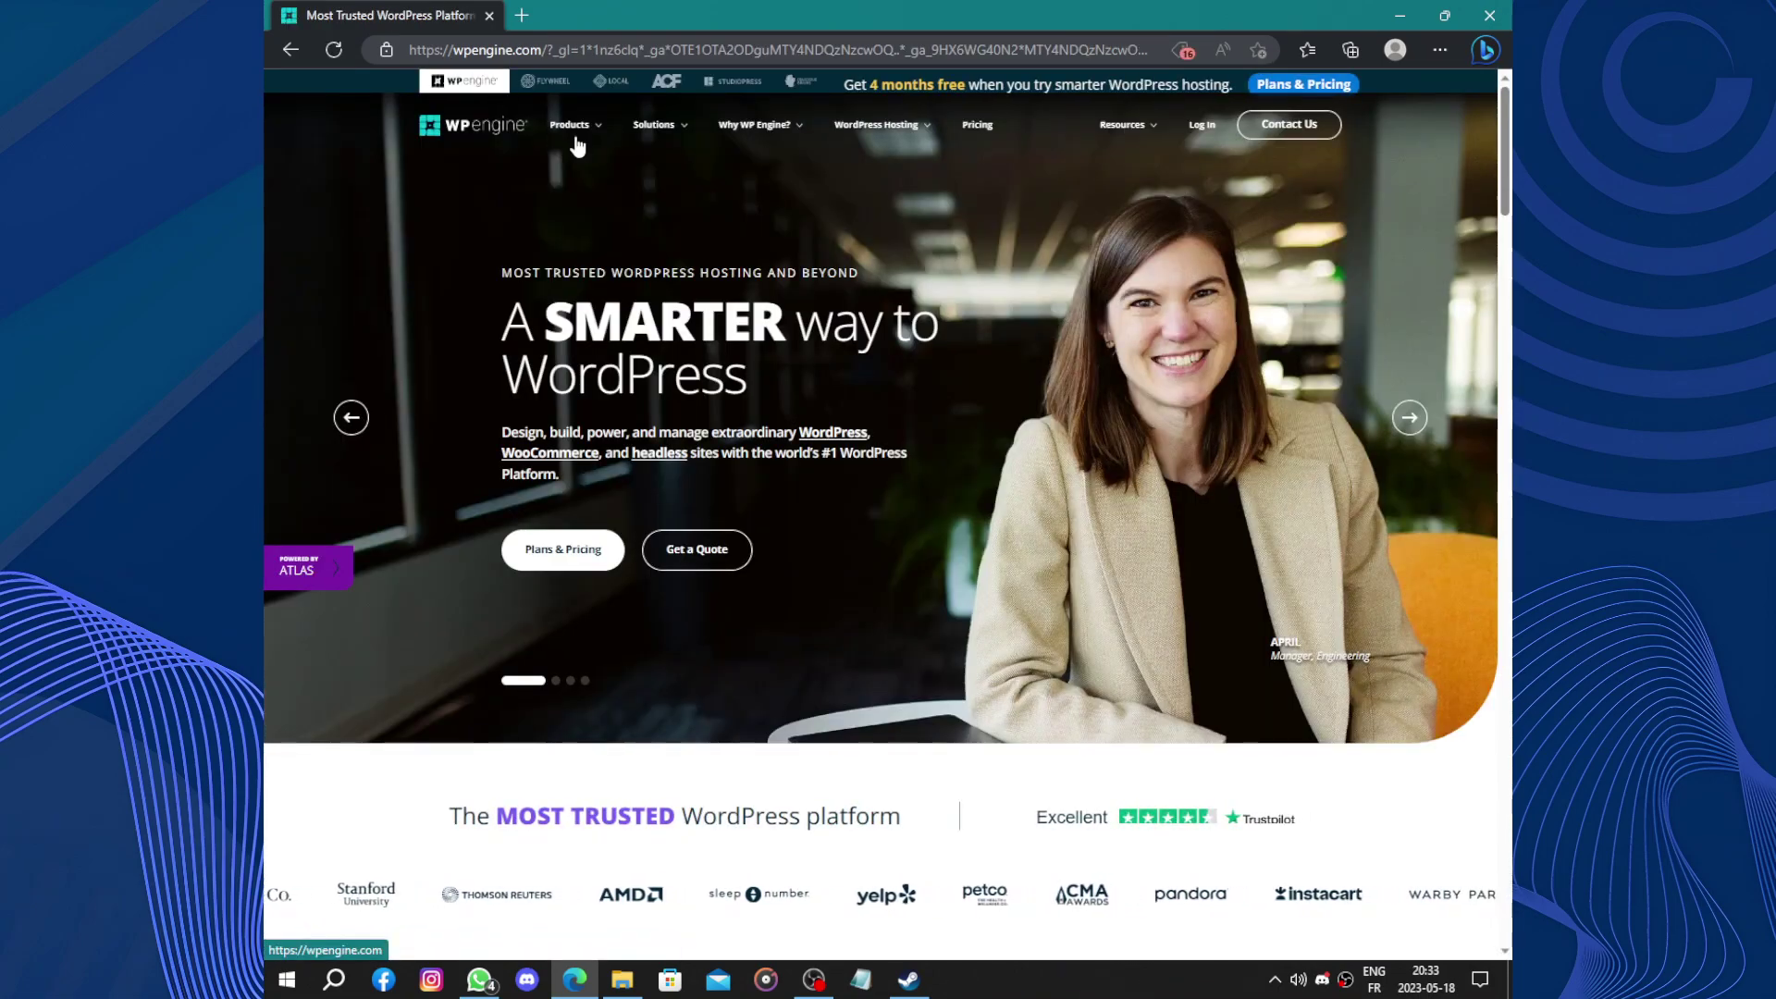
# Scroll the homepage down to the footer and back up to the hero and trusted-brand logos
pyautogui.scroll(-7, 798, 162)
pyautogui.scroll(7, 797, 162)
pyautogui.scroll(-10, 798, 162)
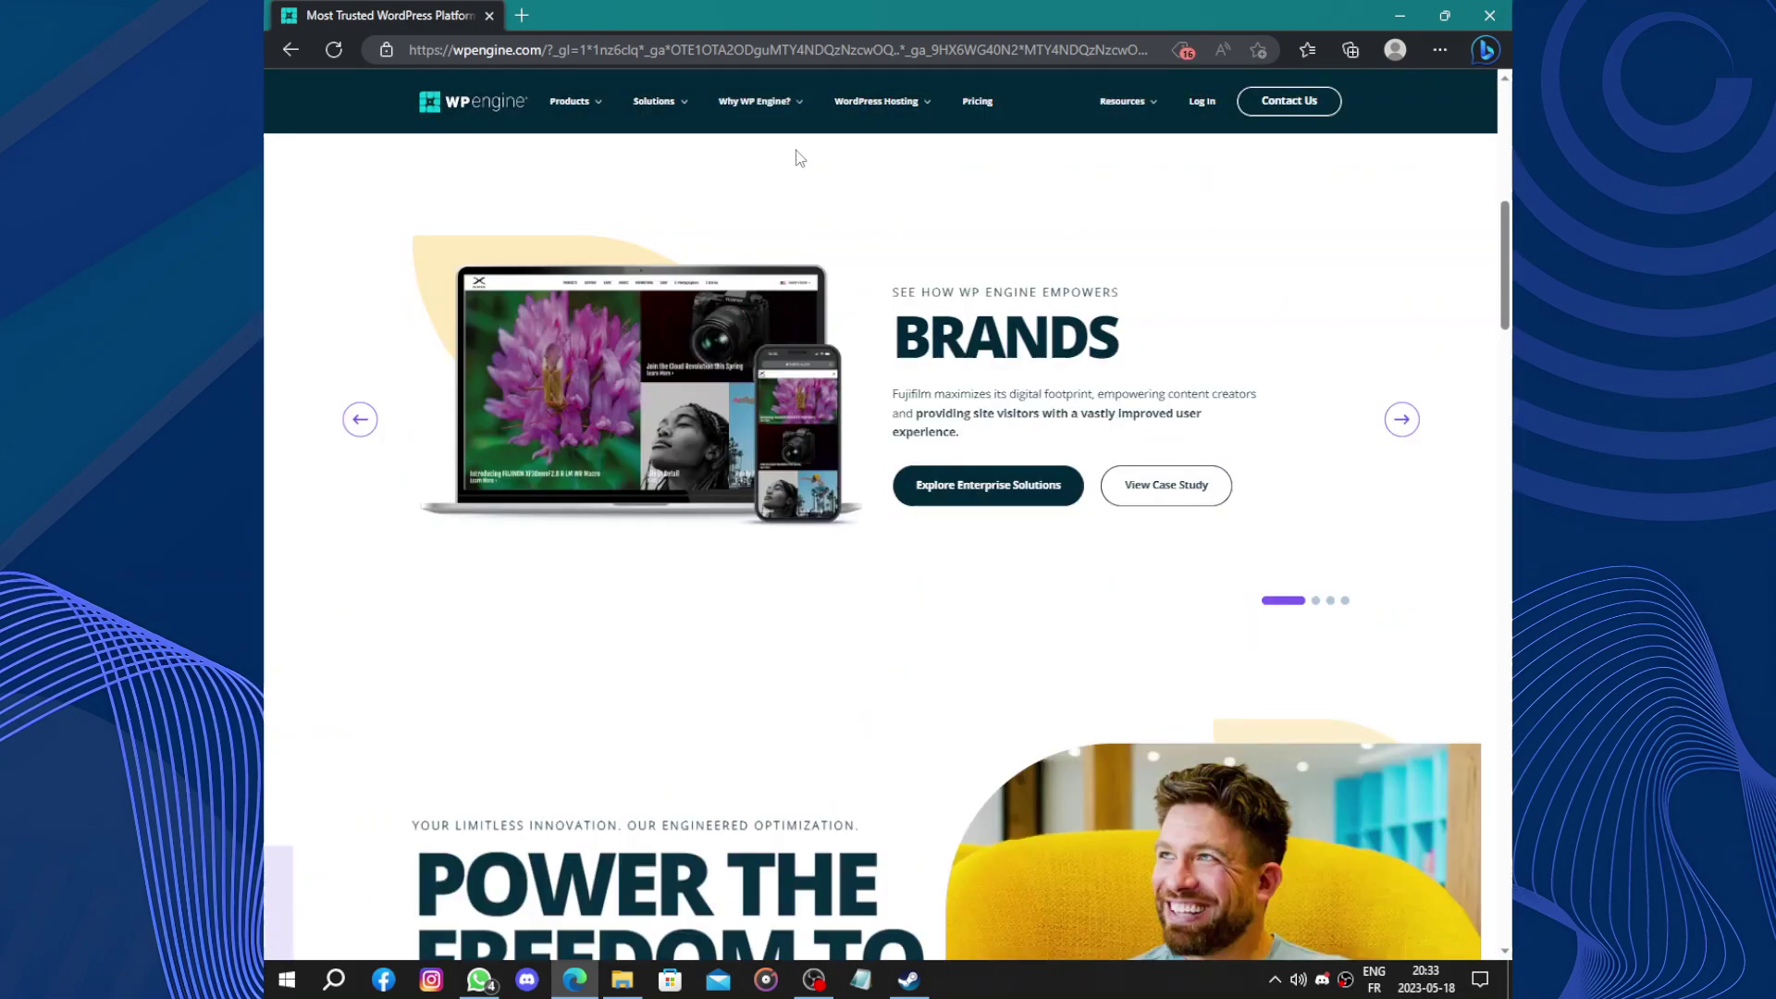
pyautogui.scroll(-15, 797, 157)
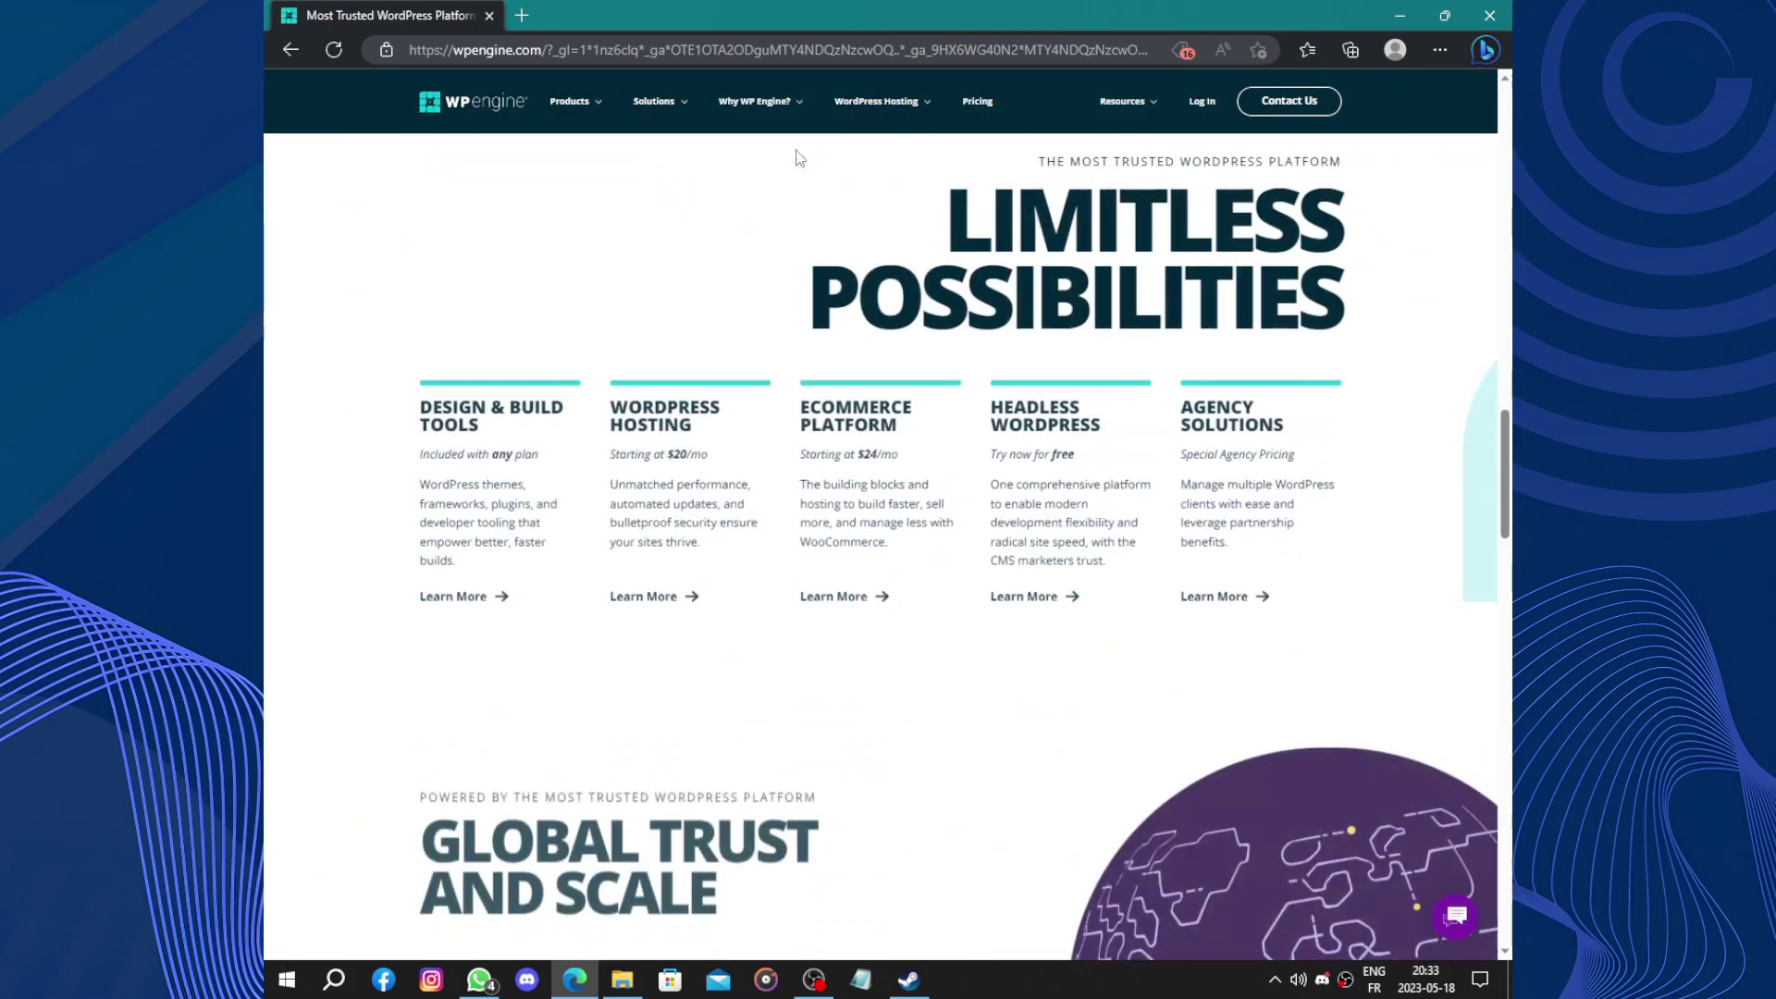
pyautogui.scroll(-10, 798, 153)
pyautogui.scroll(6, 796, 157)
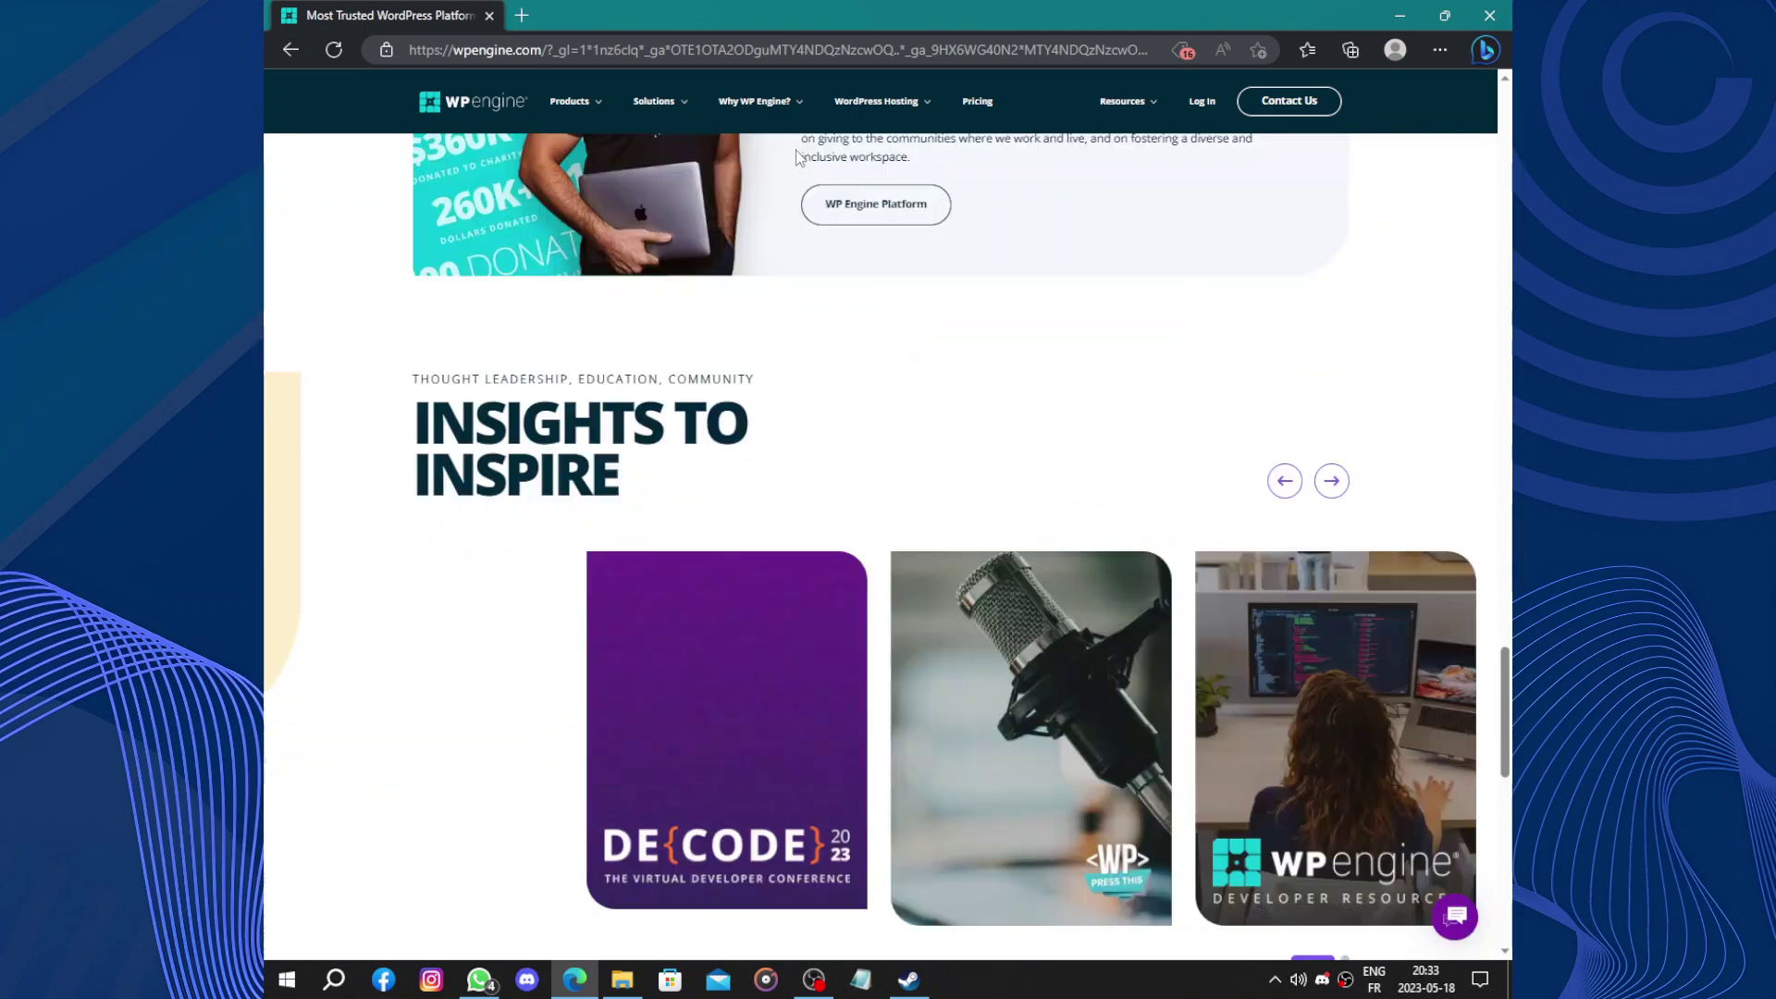
pyautogui.scroll(-6, 797, 158)
pyautogui.scroll(-5, 798, 157)
pyautogui.scroll(10, 798, 158)
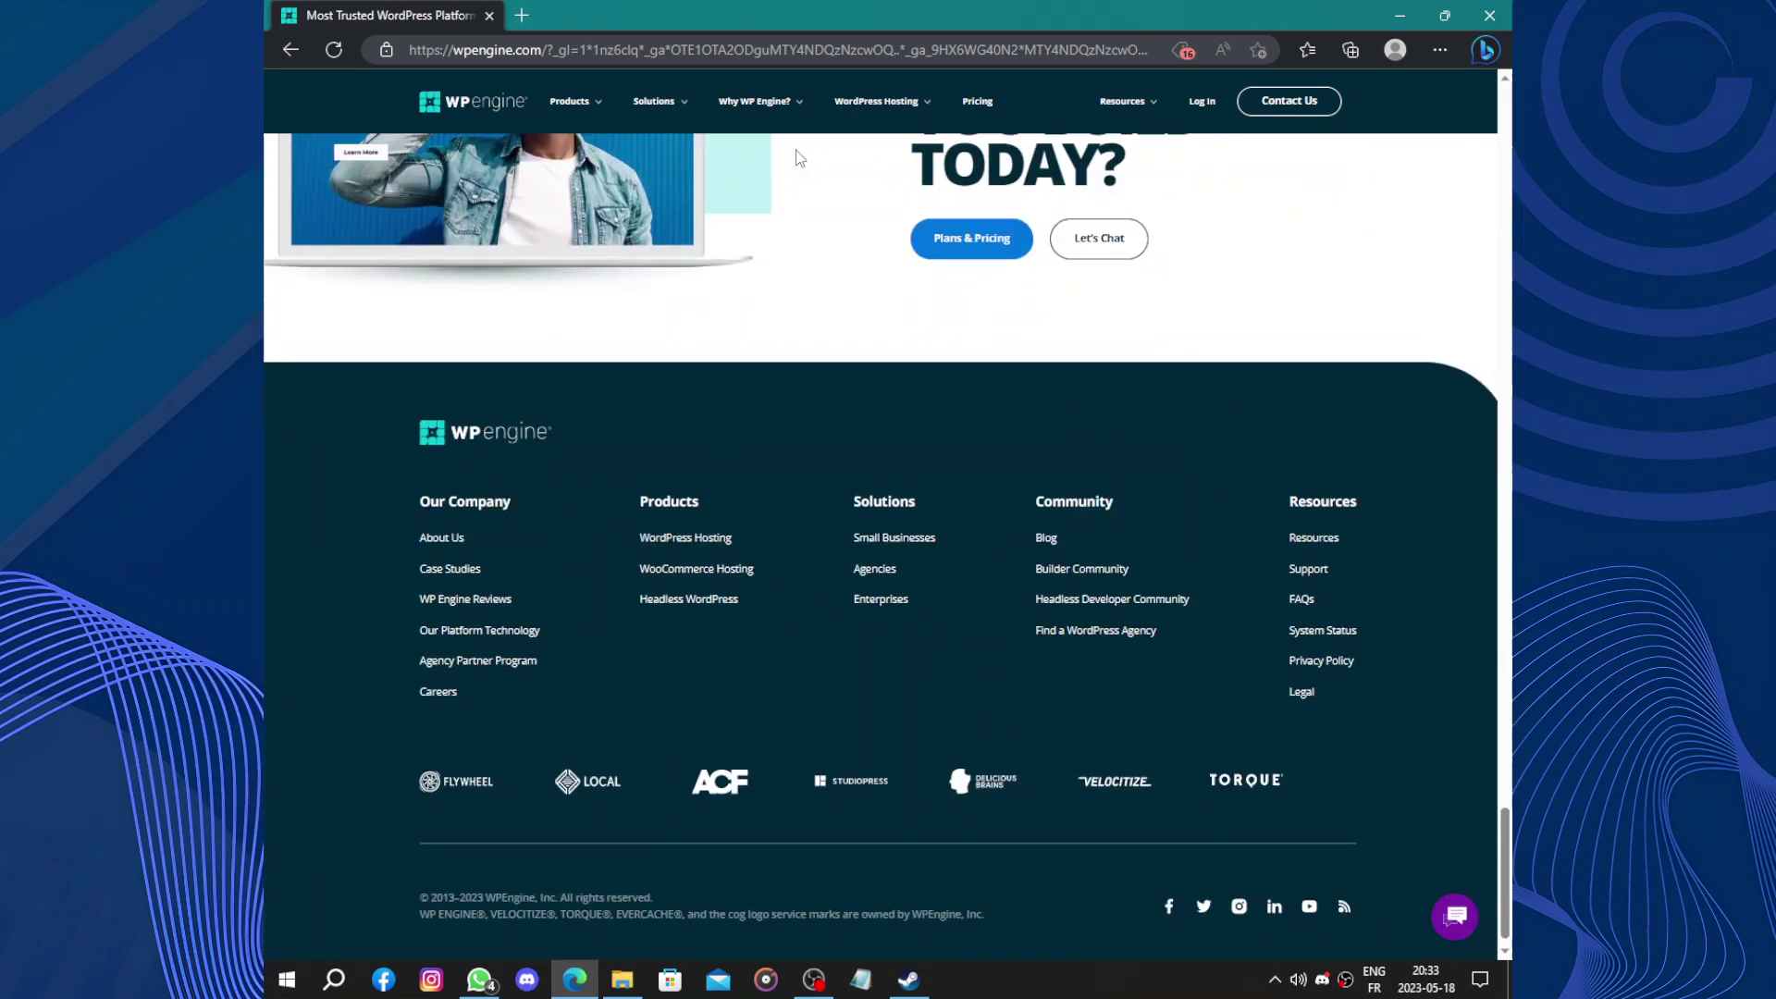
pyautogui.scroll(20, 797, 157)
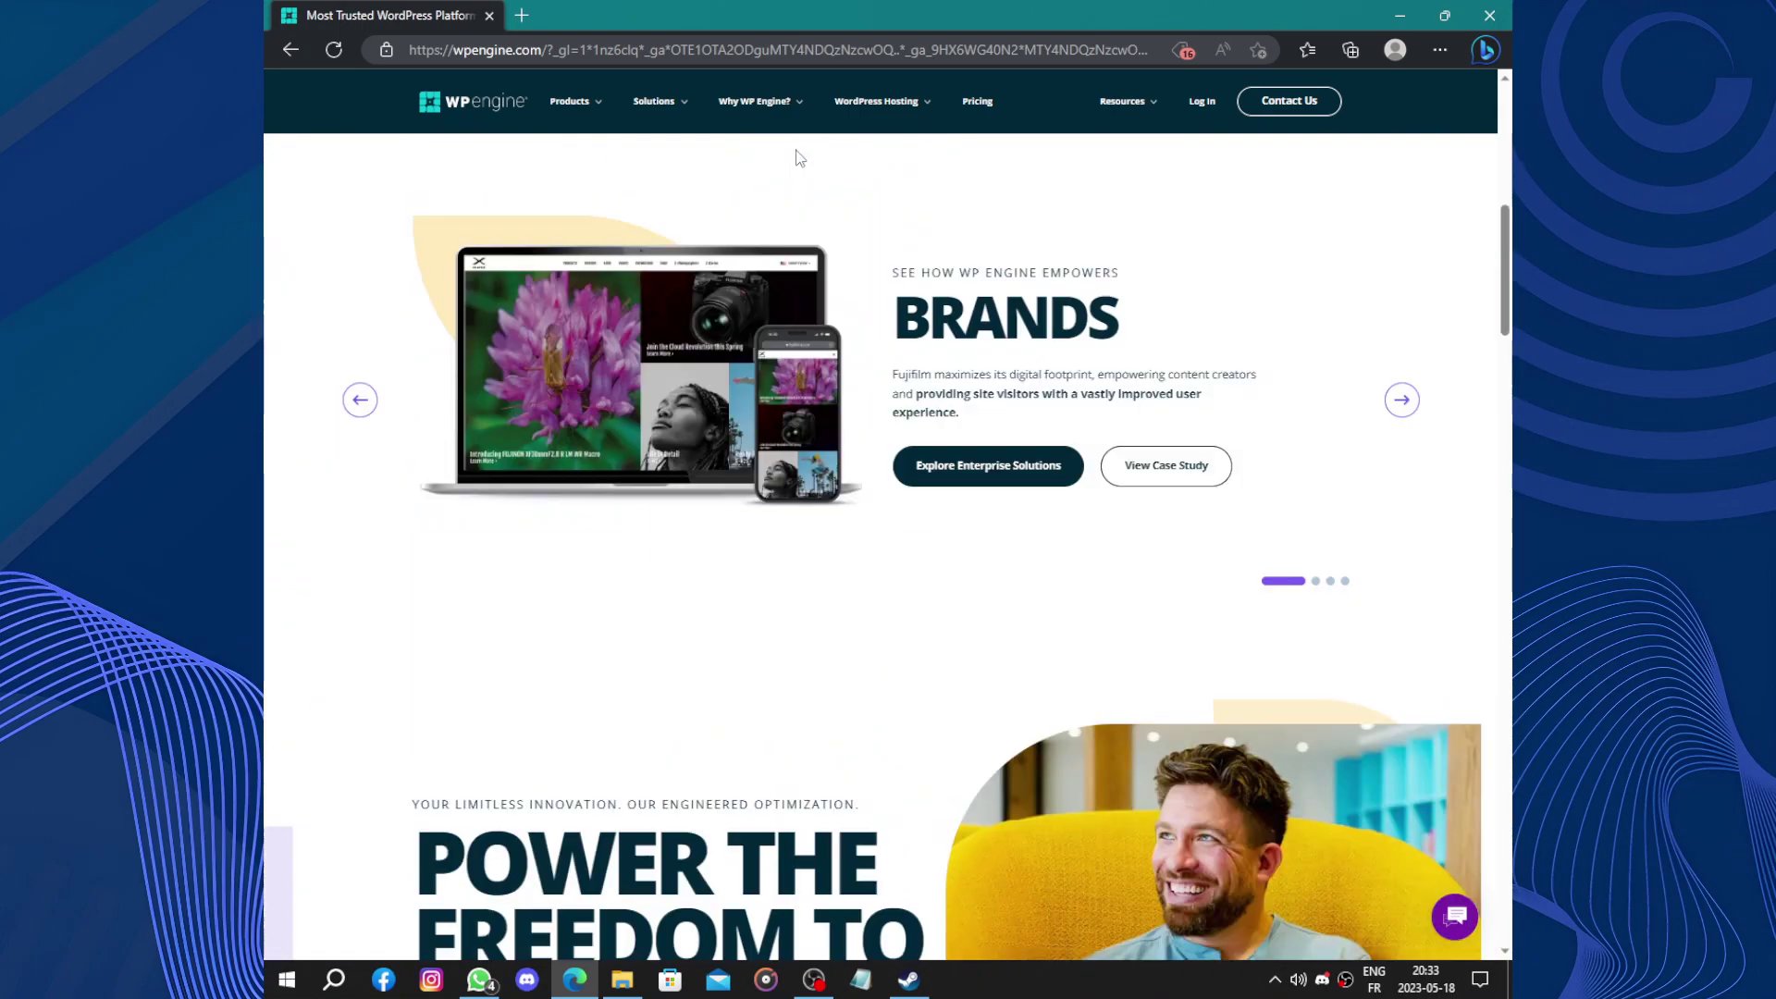
pyautogui.scroll(4, 796, 142)
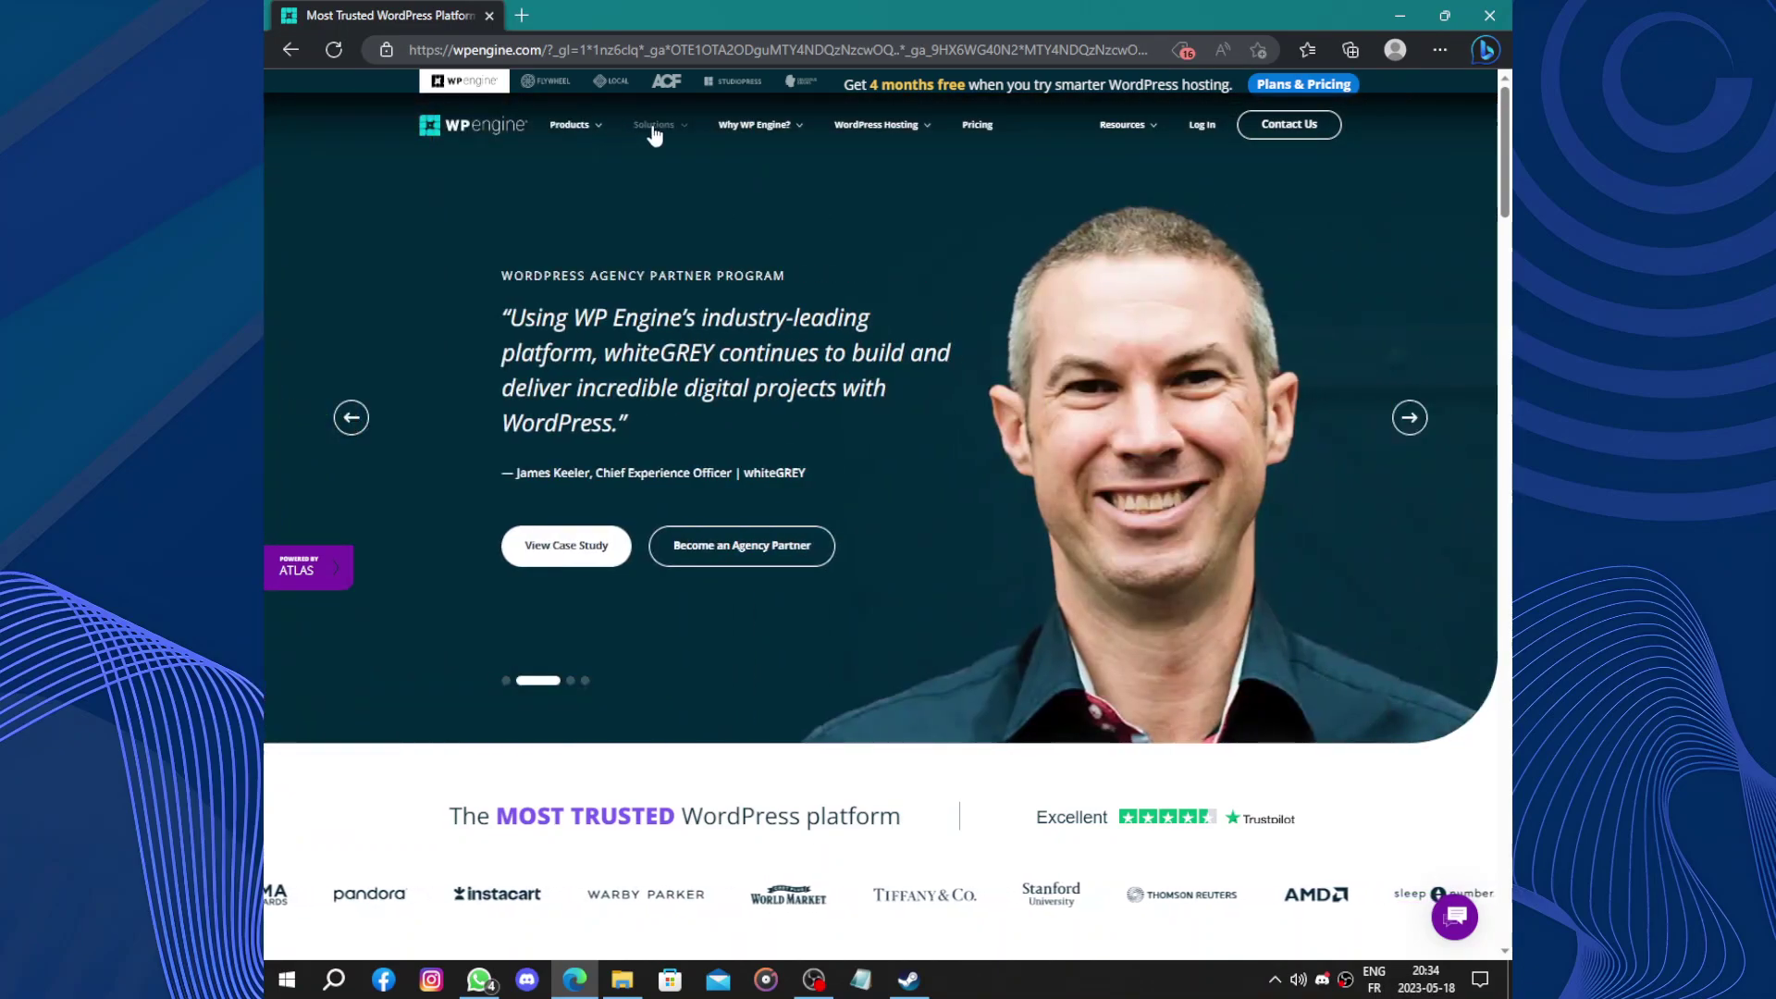
pyautogui.moveTo(654, 135)
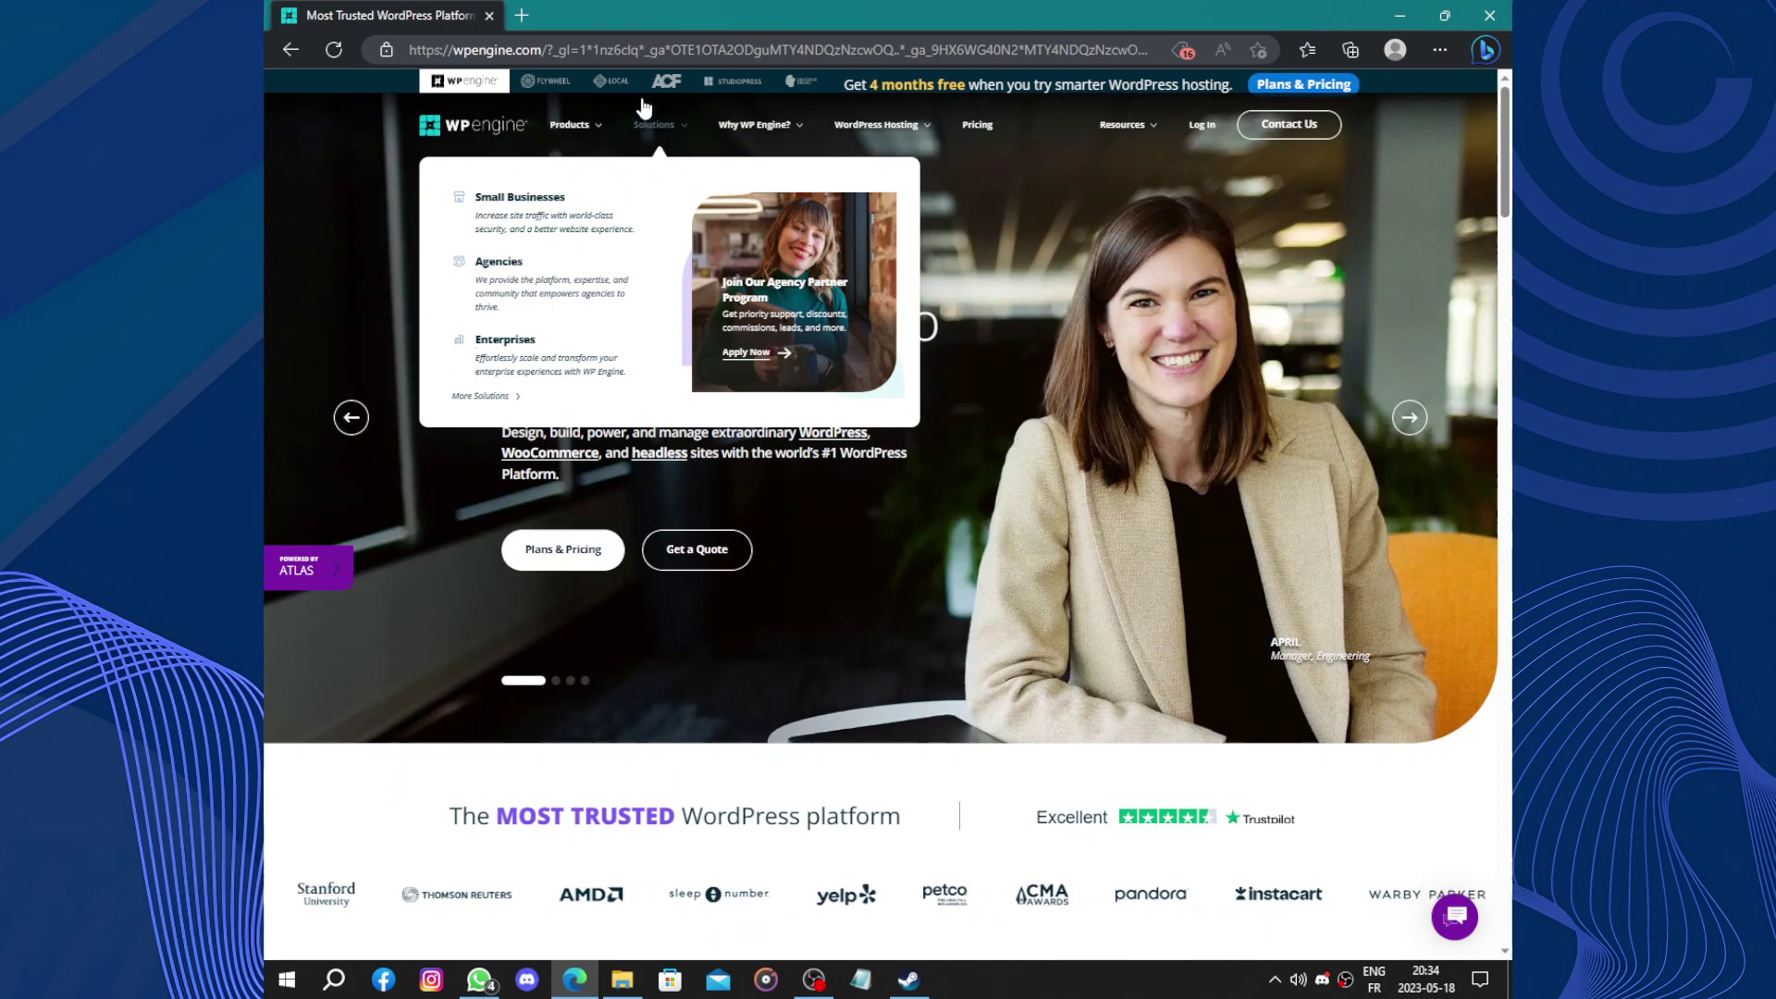
pyautogui.moveTo(569, 126)
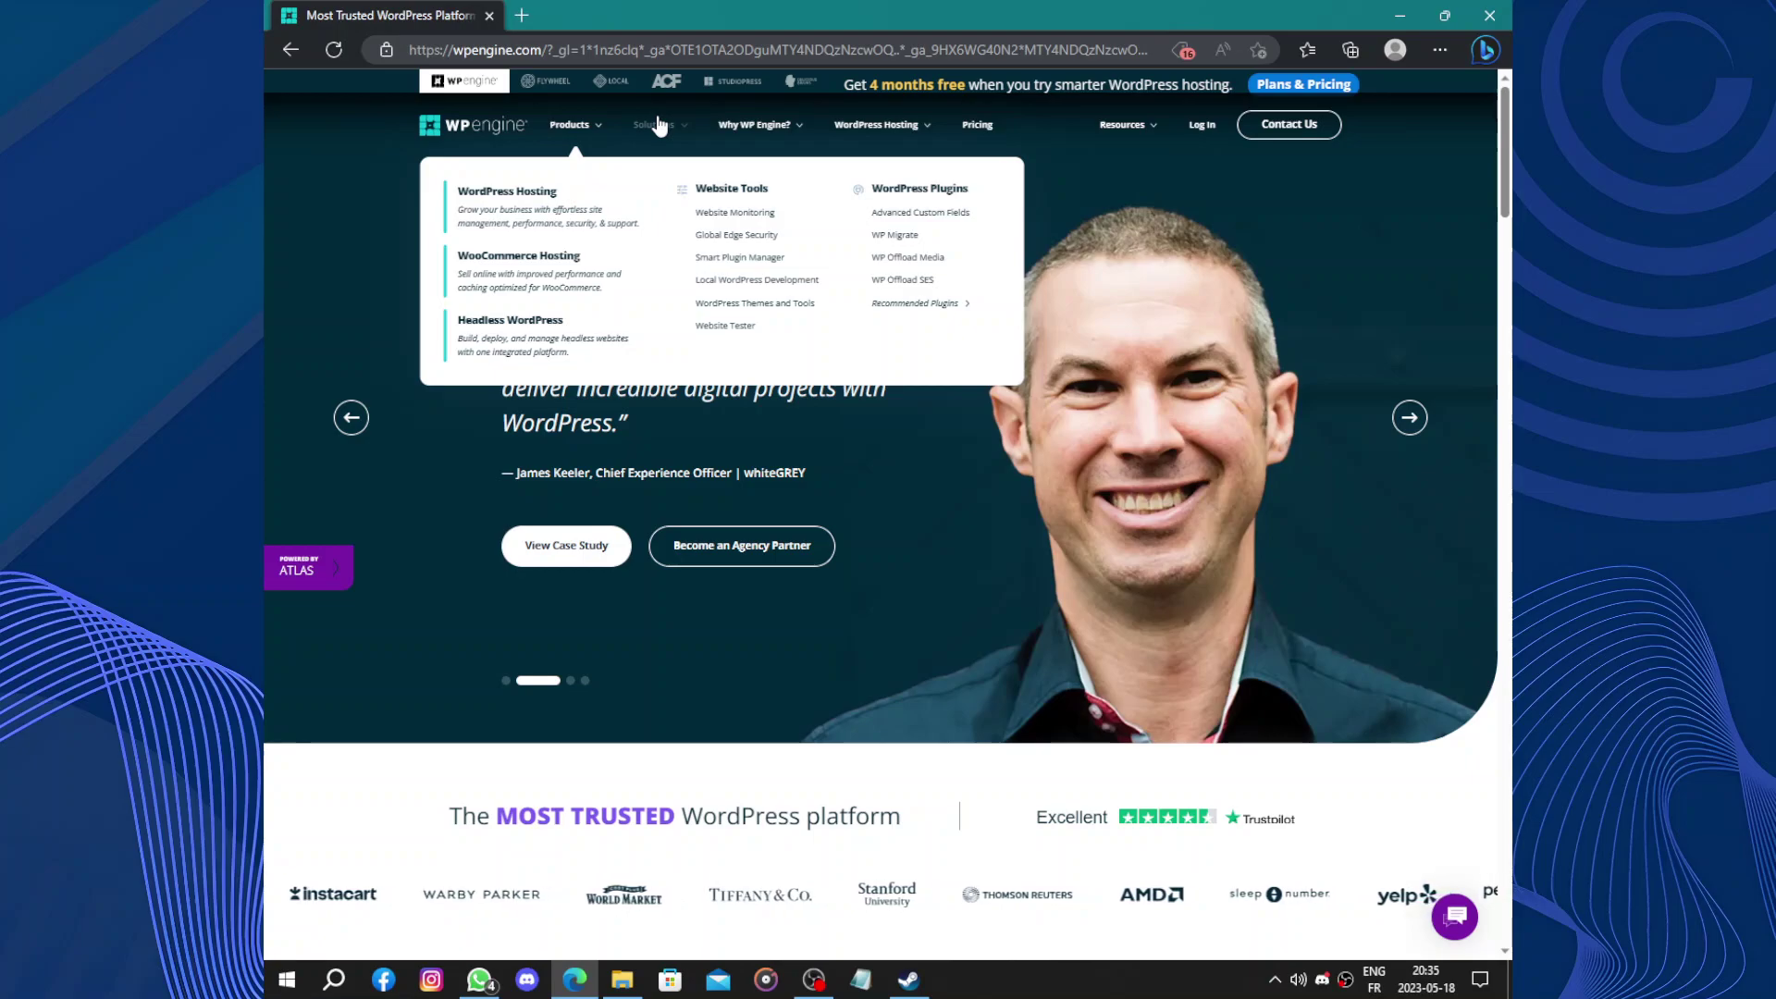
pyautogui.click(678, 136)
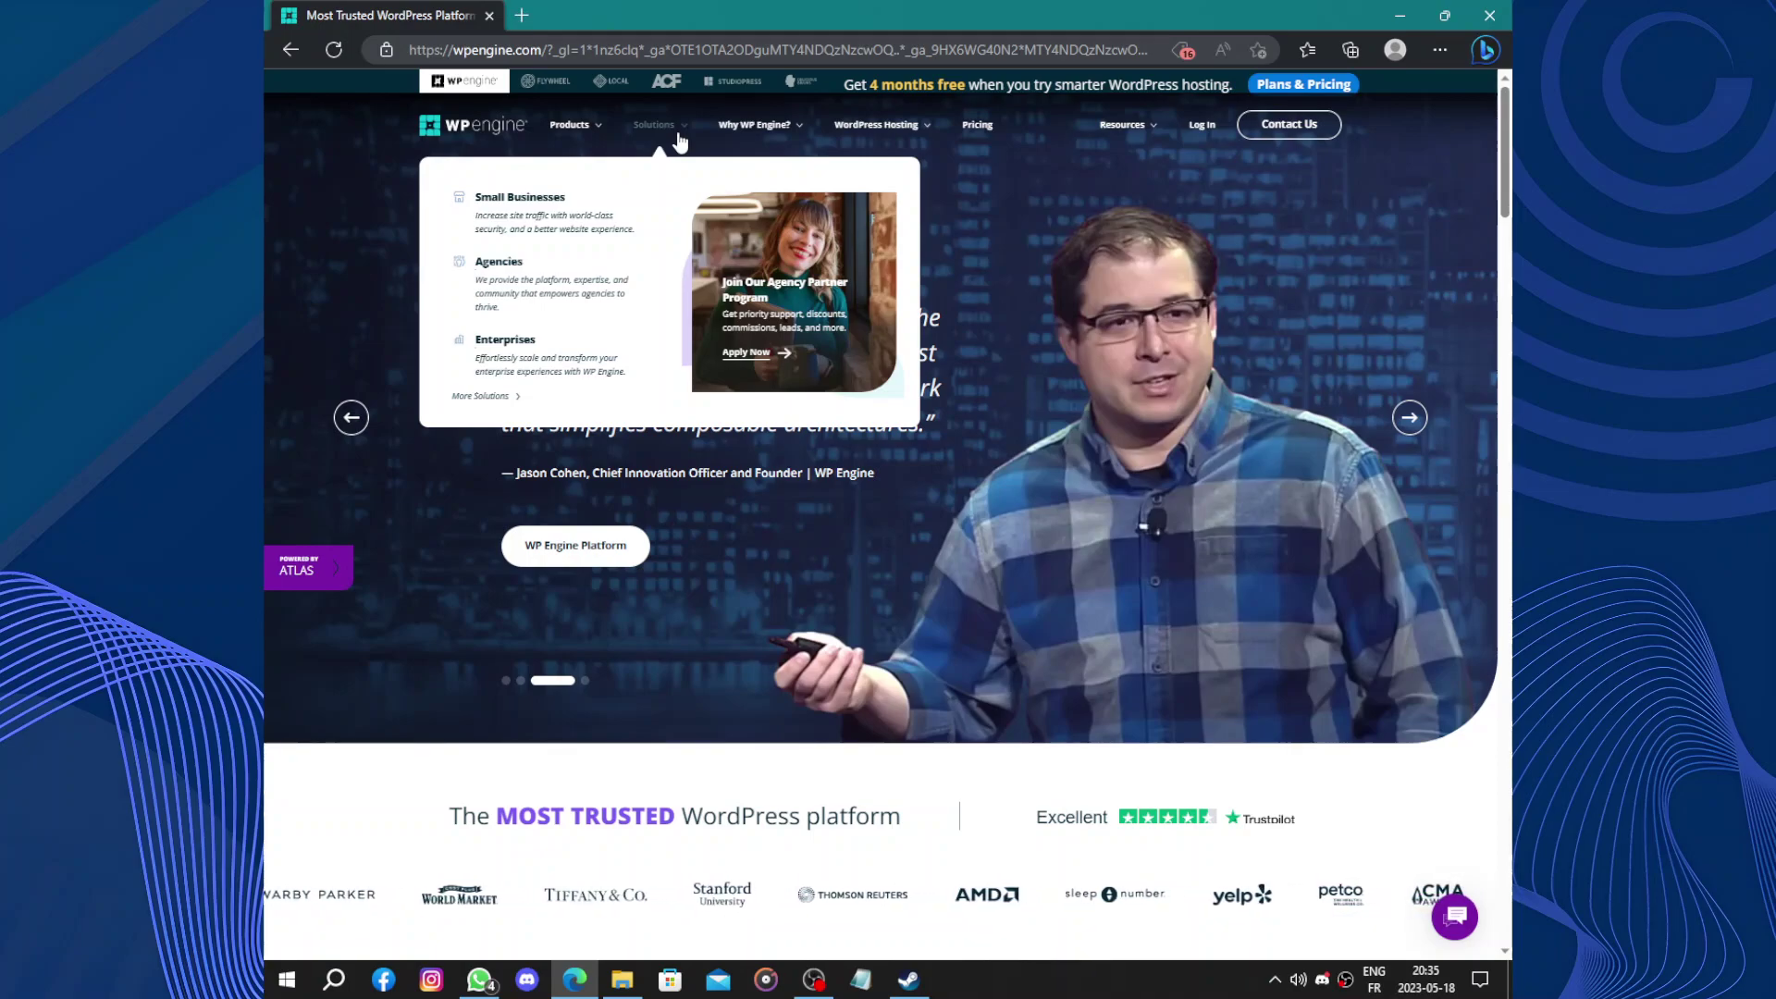
pyautogui.click(1454, 917)
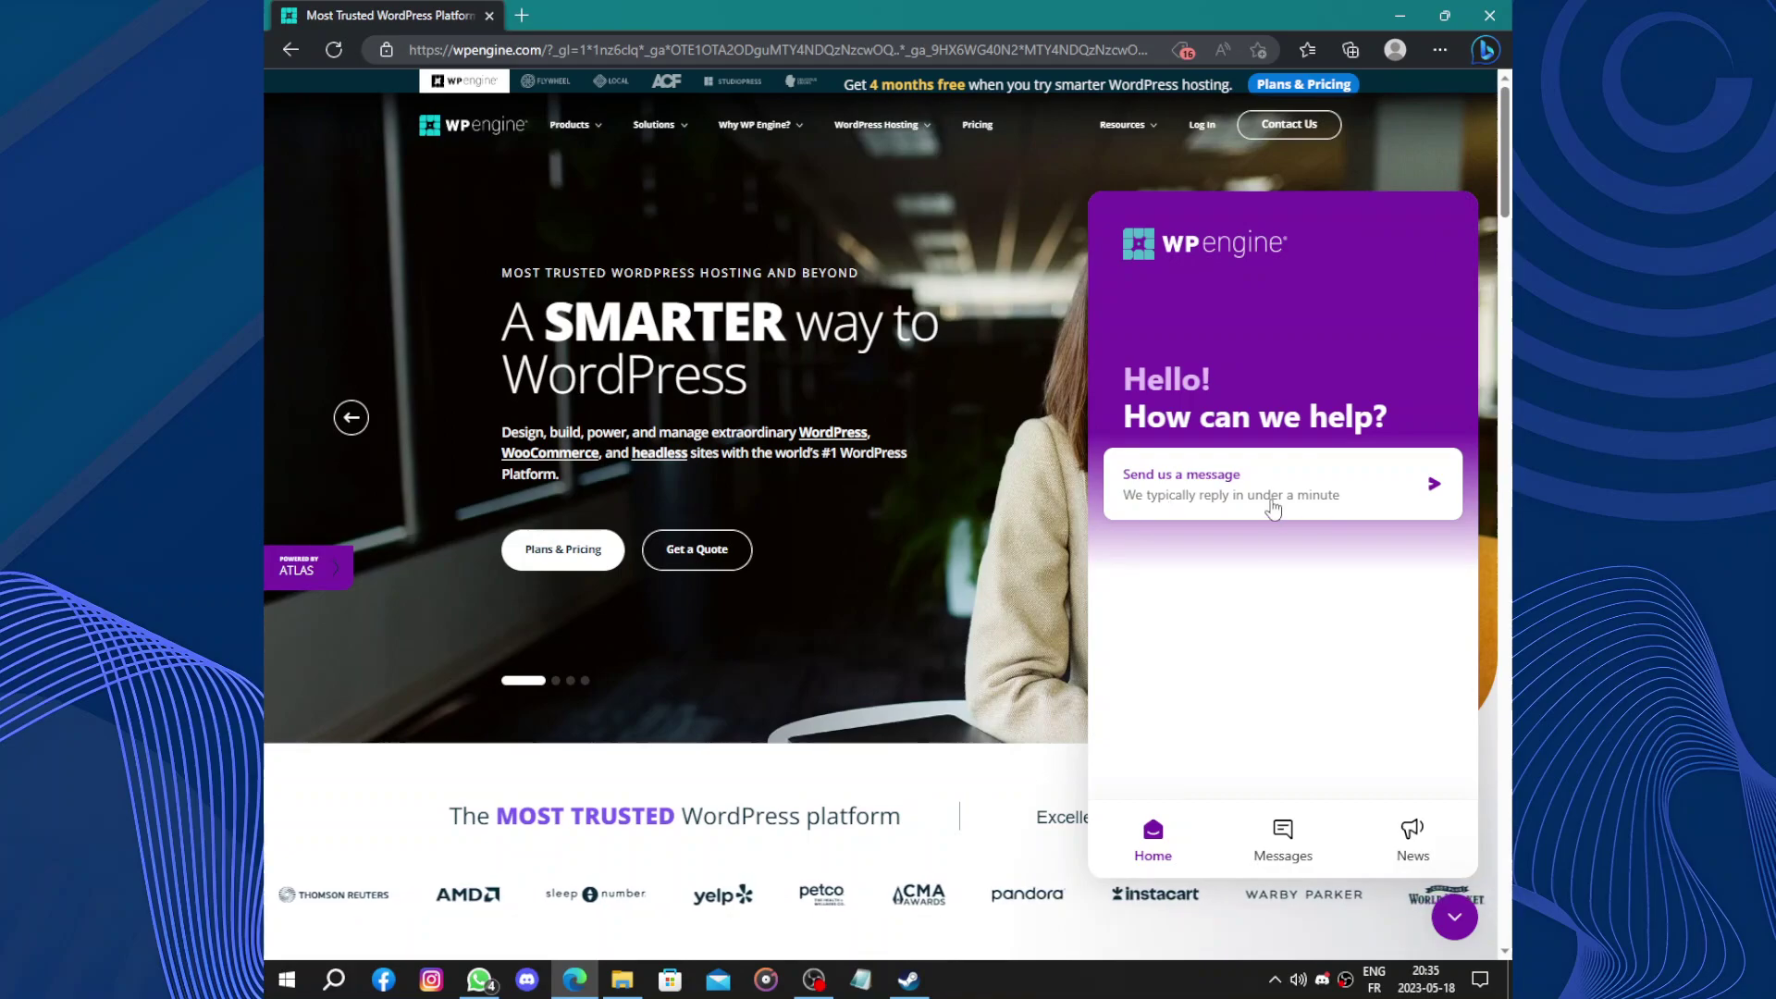
pyautogui.click(1469, 937)
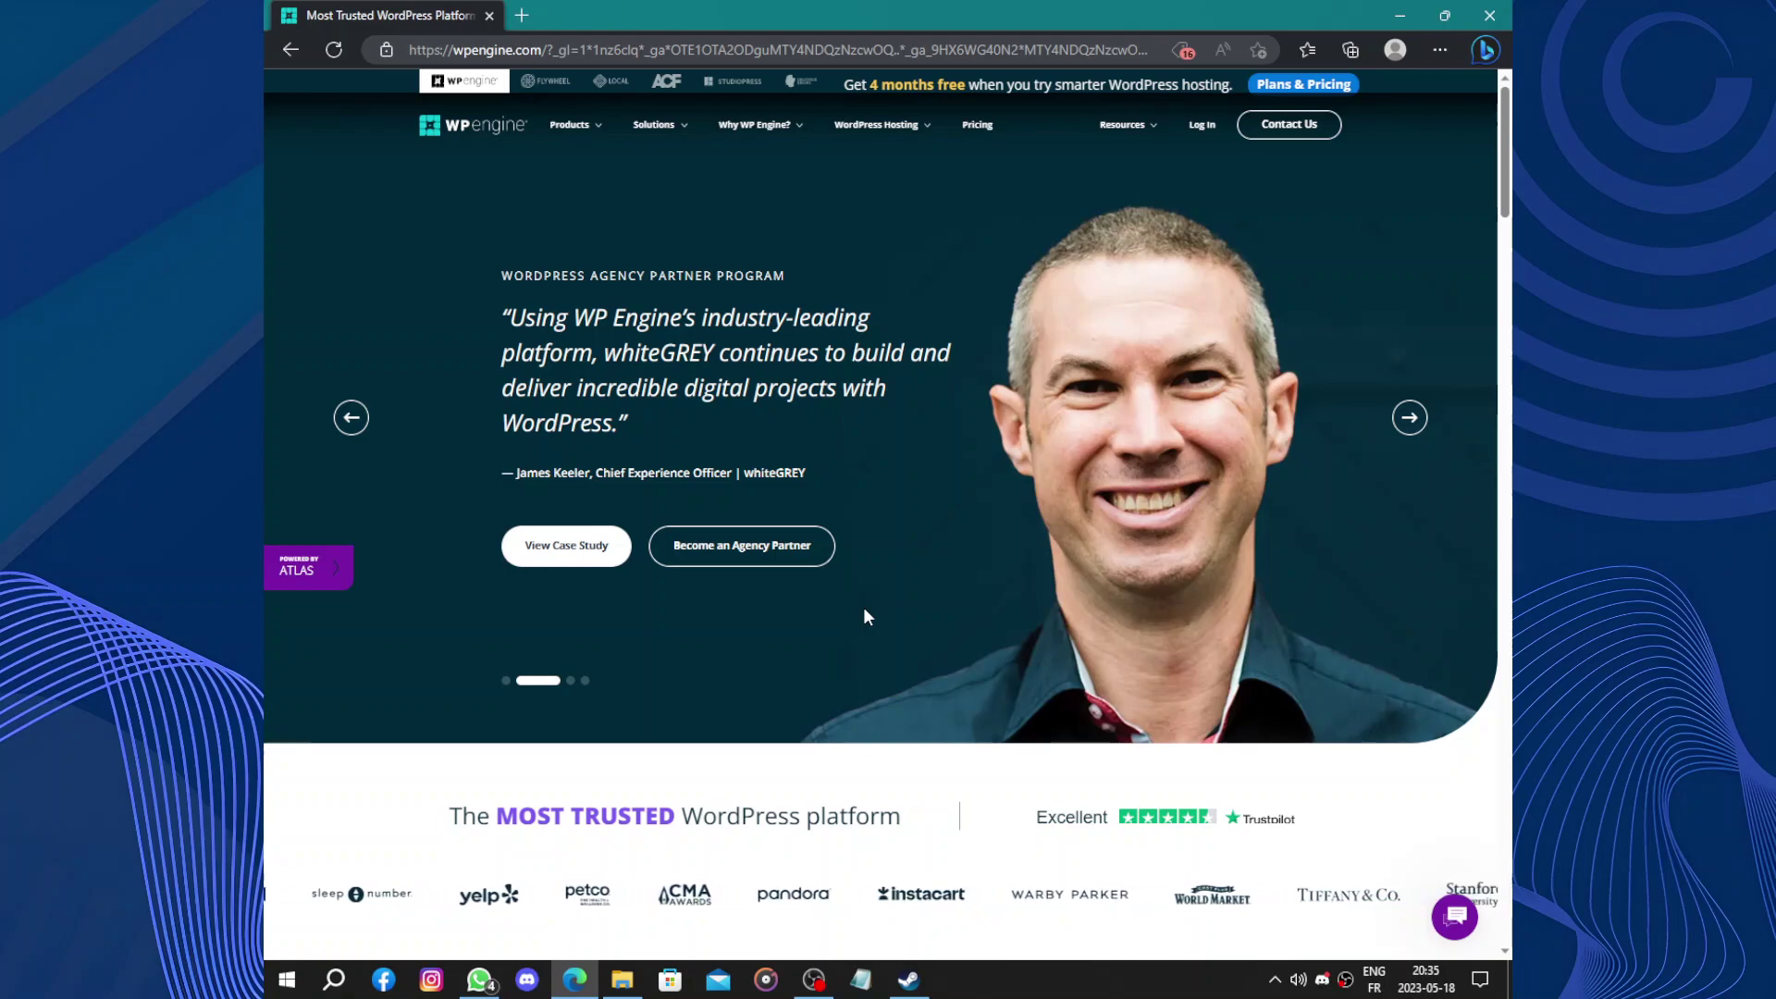
# Scroll through Brands, Limitless Possibilities, Global Trust and the footer, ending on Power the Freedom to Create
pyautogui.scroll(-10, 867, 611)
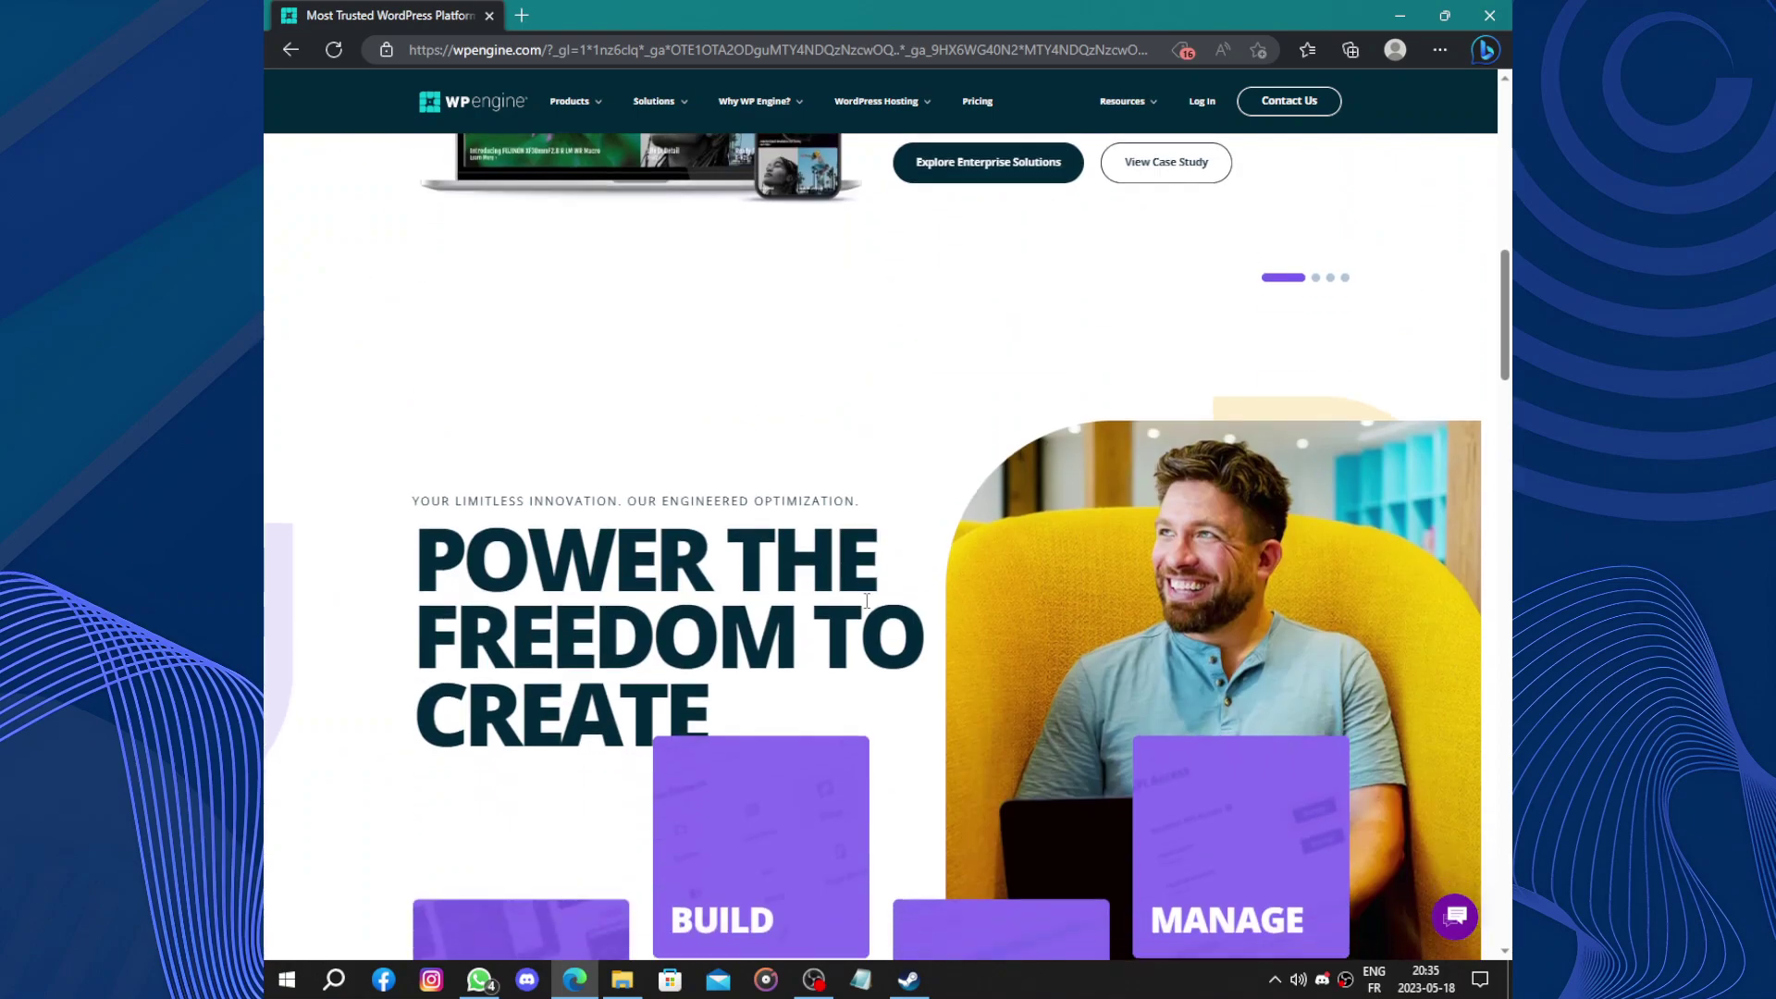
pyautogui.scroll(-2, 1170, 546)
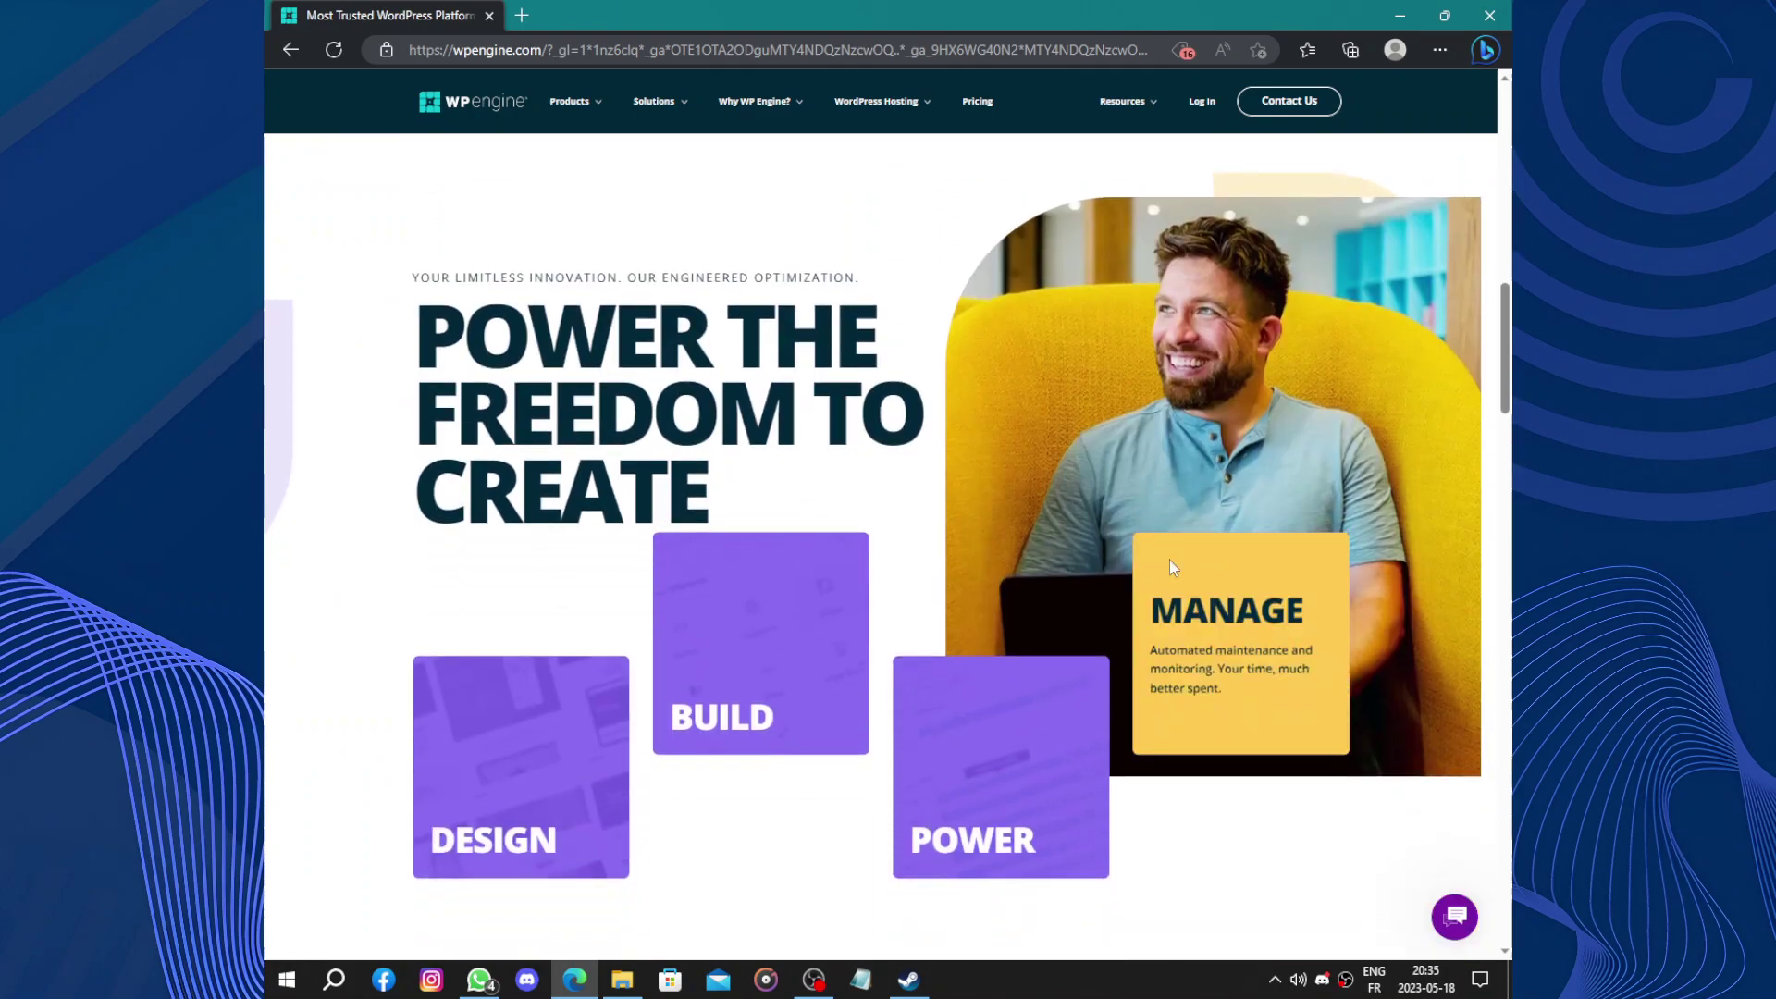
pyautogui.scroll(-15, 1171, 561)
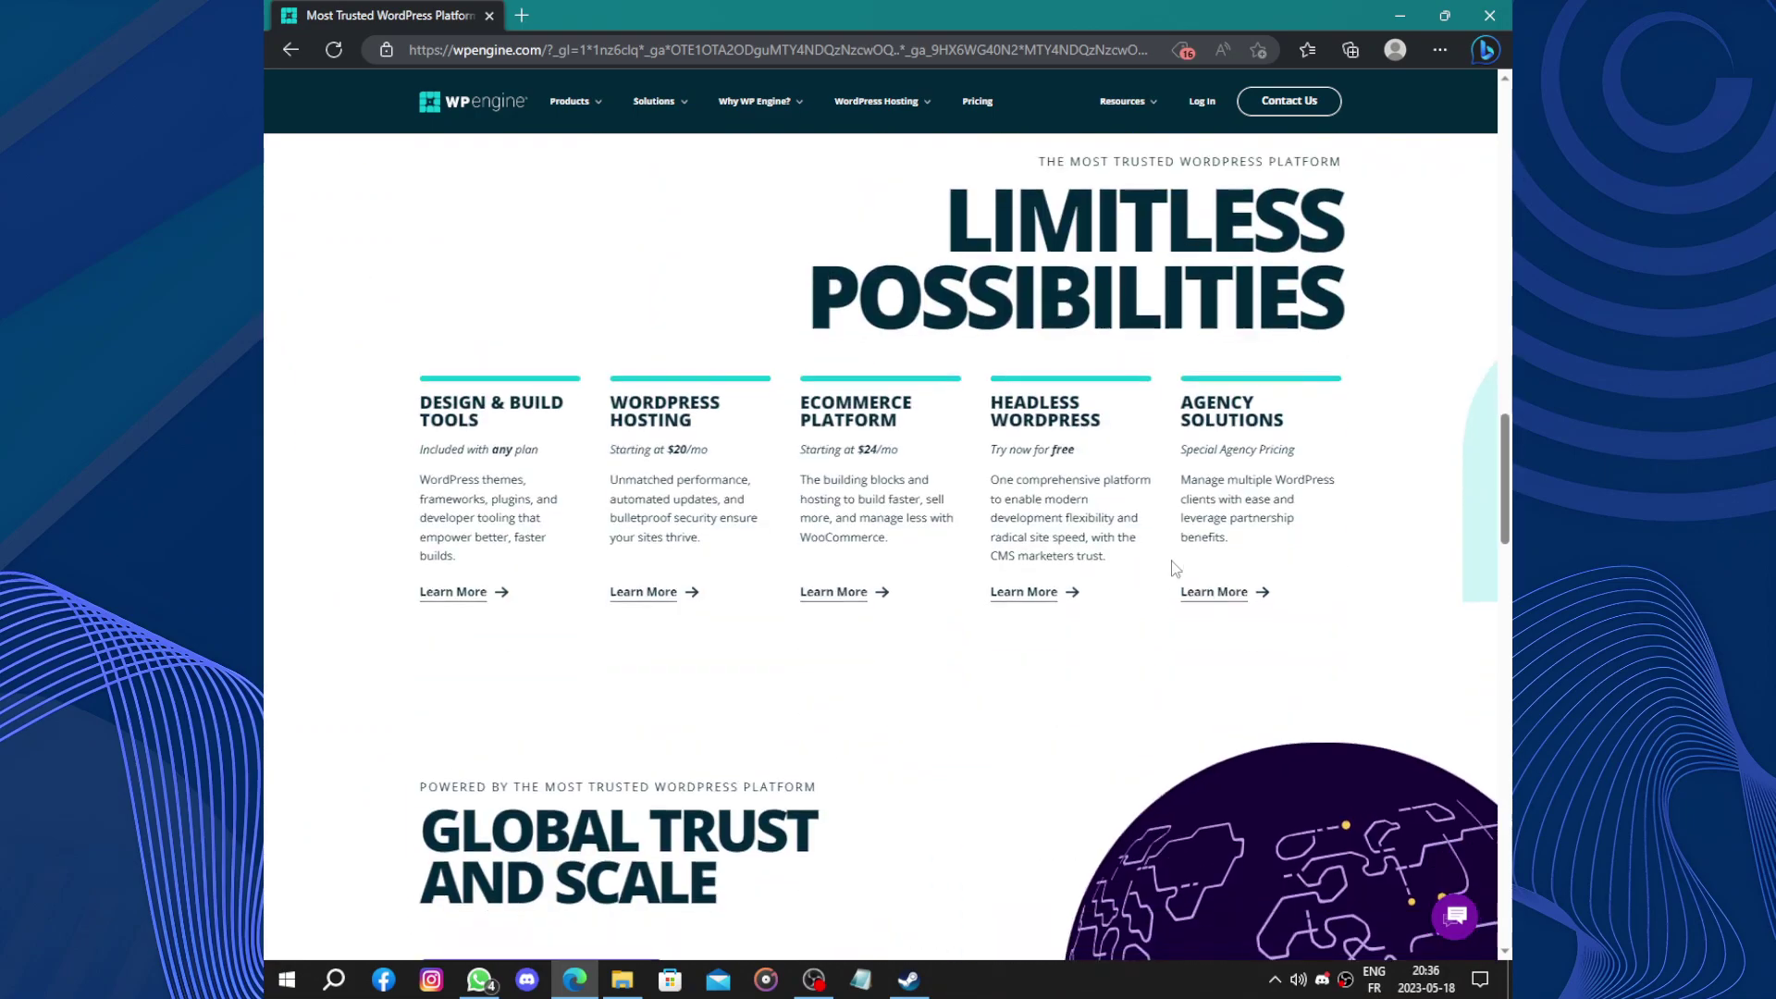
pyautogui.scroll(15, 1174, 568)
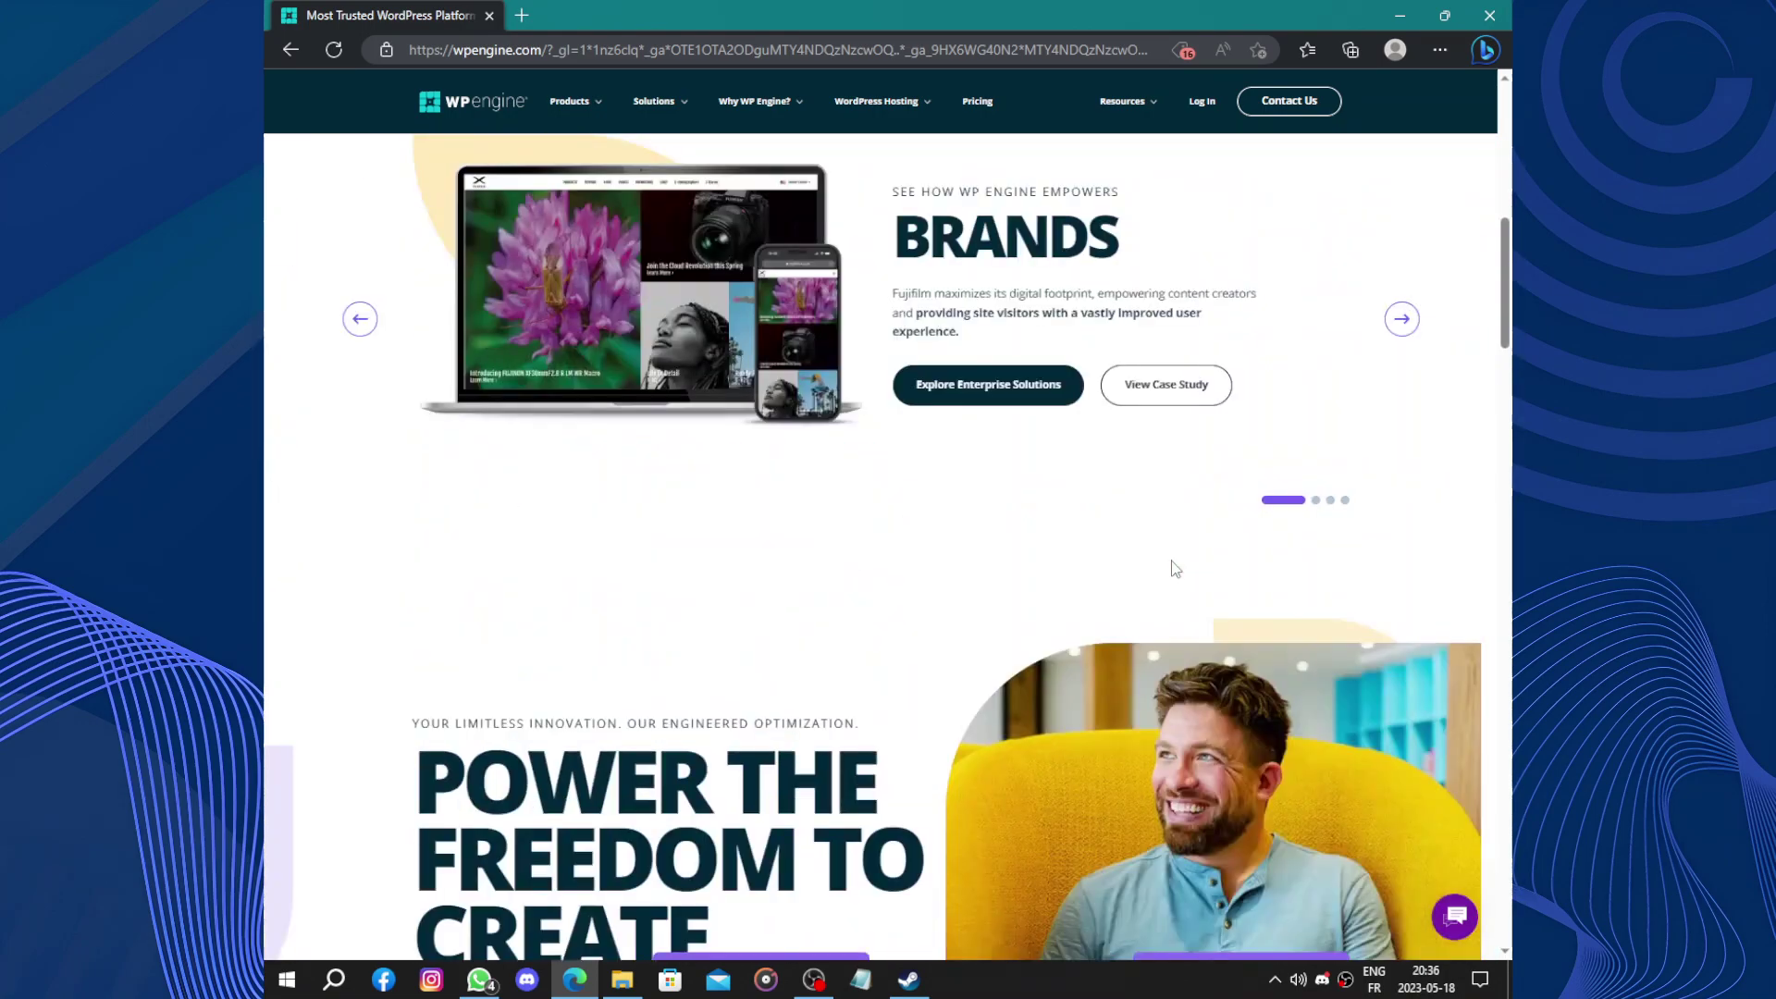
pyautogui.scroll(-5, 1173, 568)
pyautogui.scroll(-20, 1175, 568)
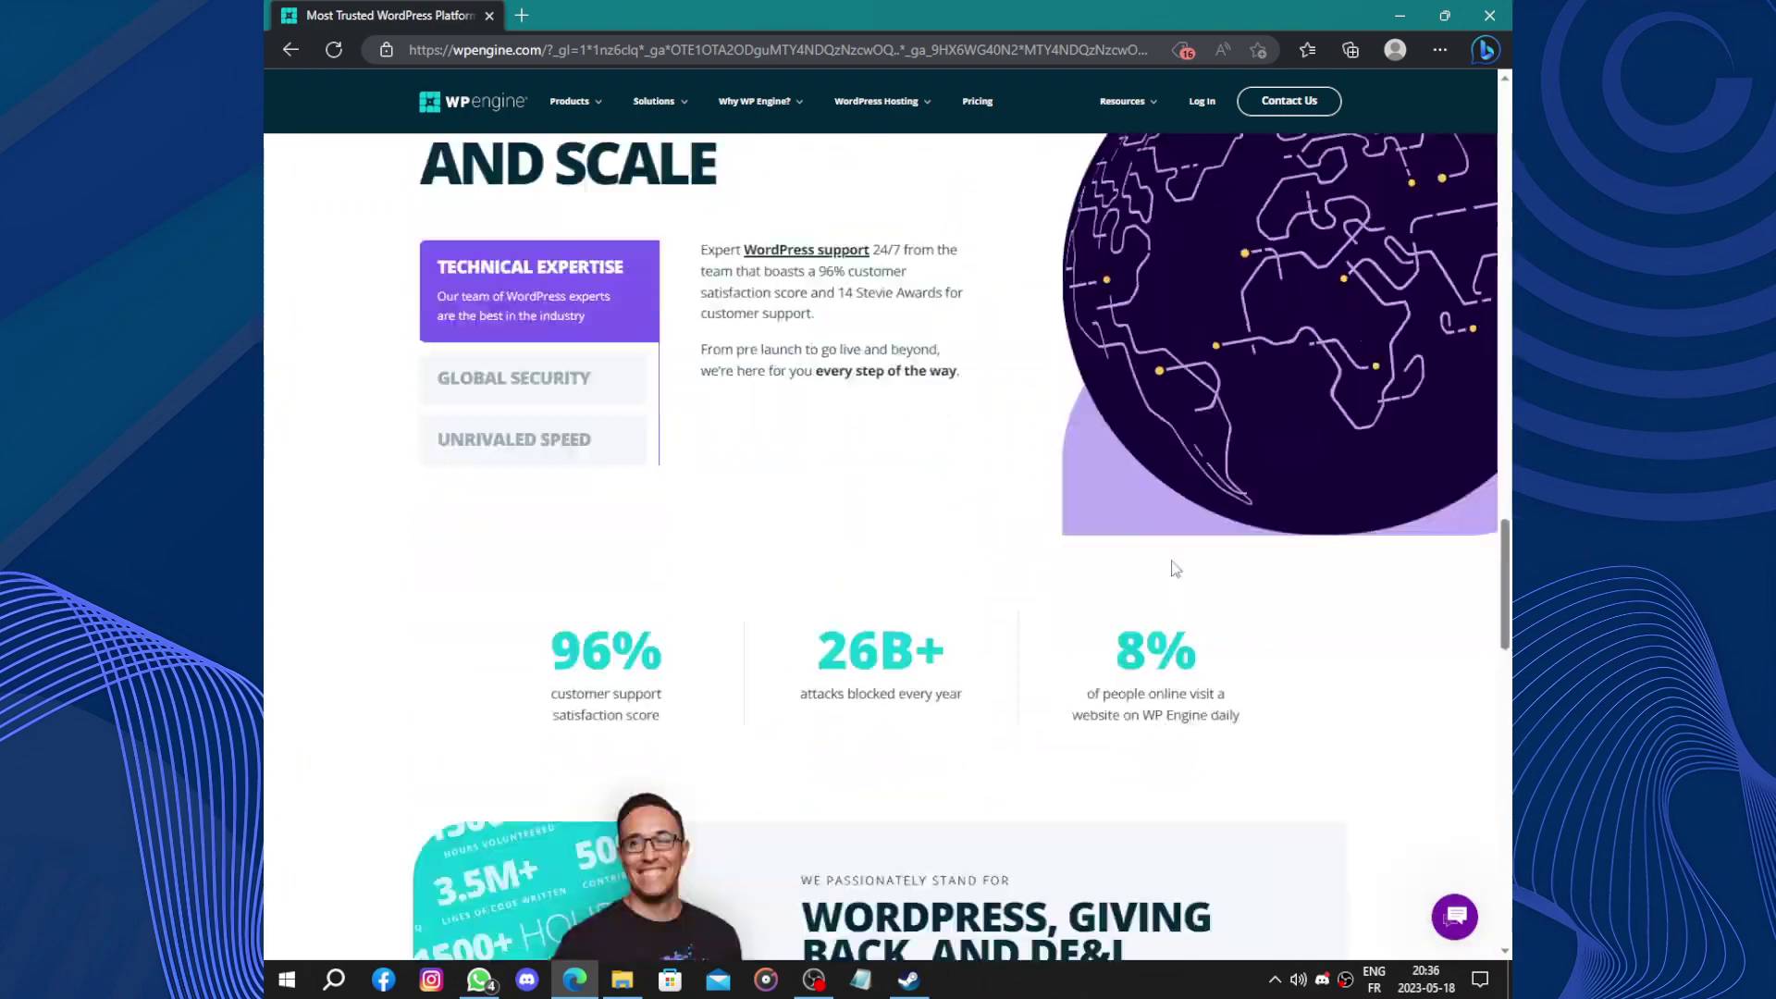
pyautogui.scroll(20, 1175, 568)
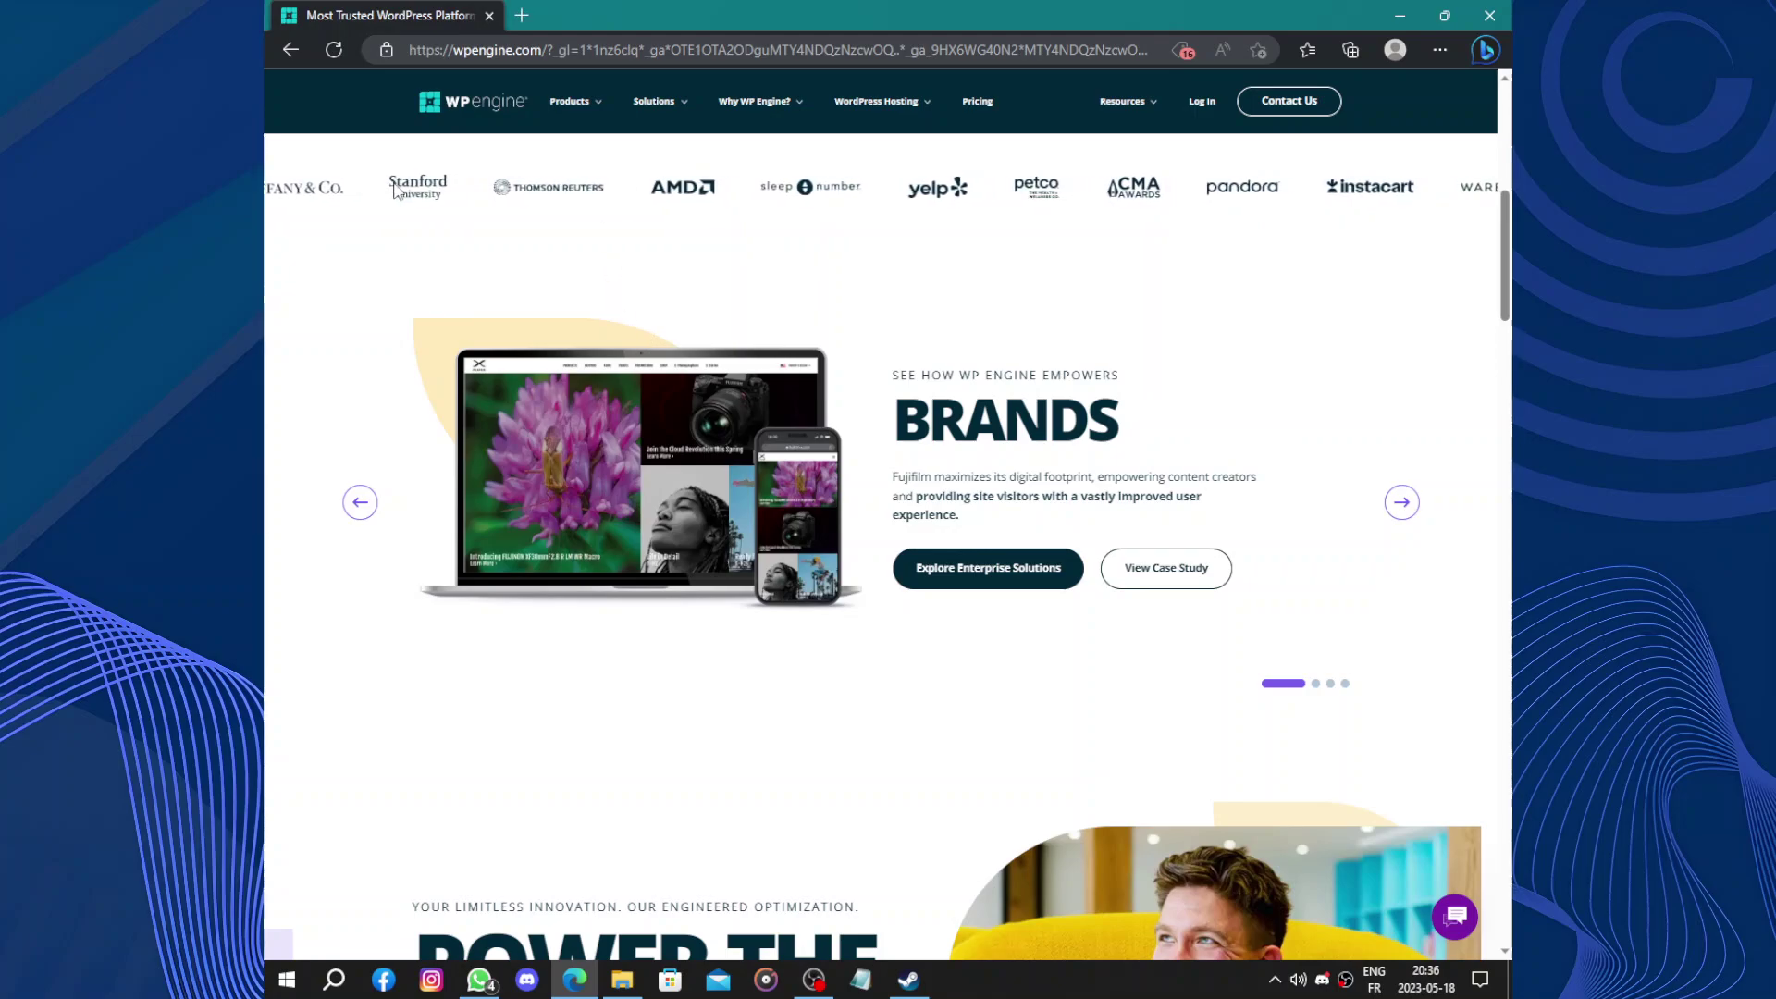
pyautogui.scroll(-5, 1113, 74)
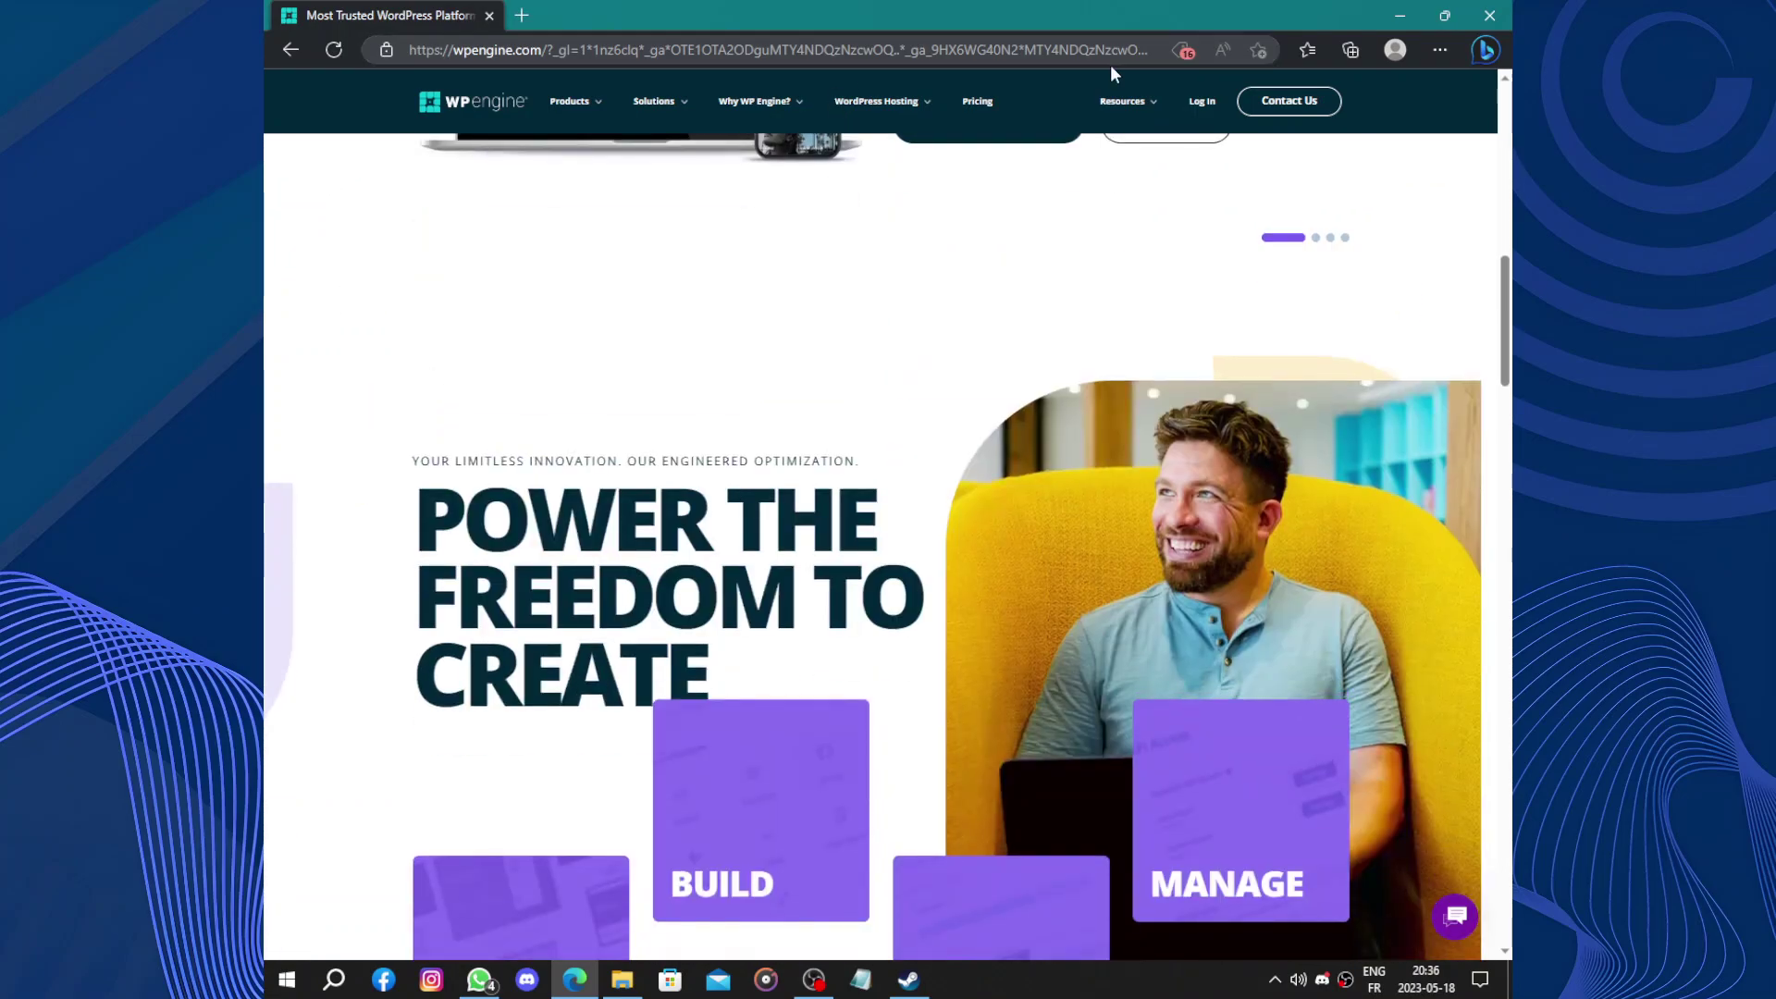
pyautogui.click(1185, 52)
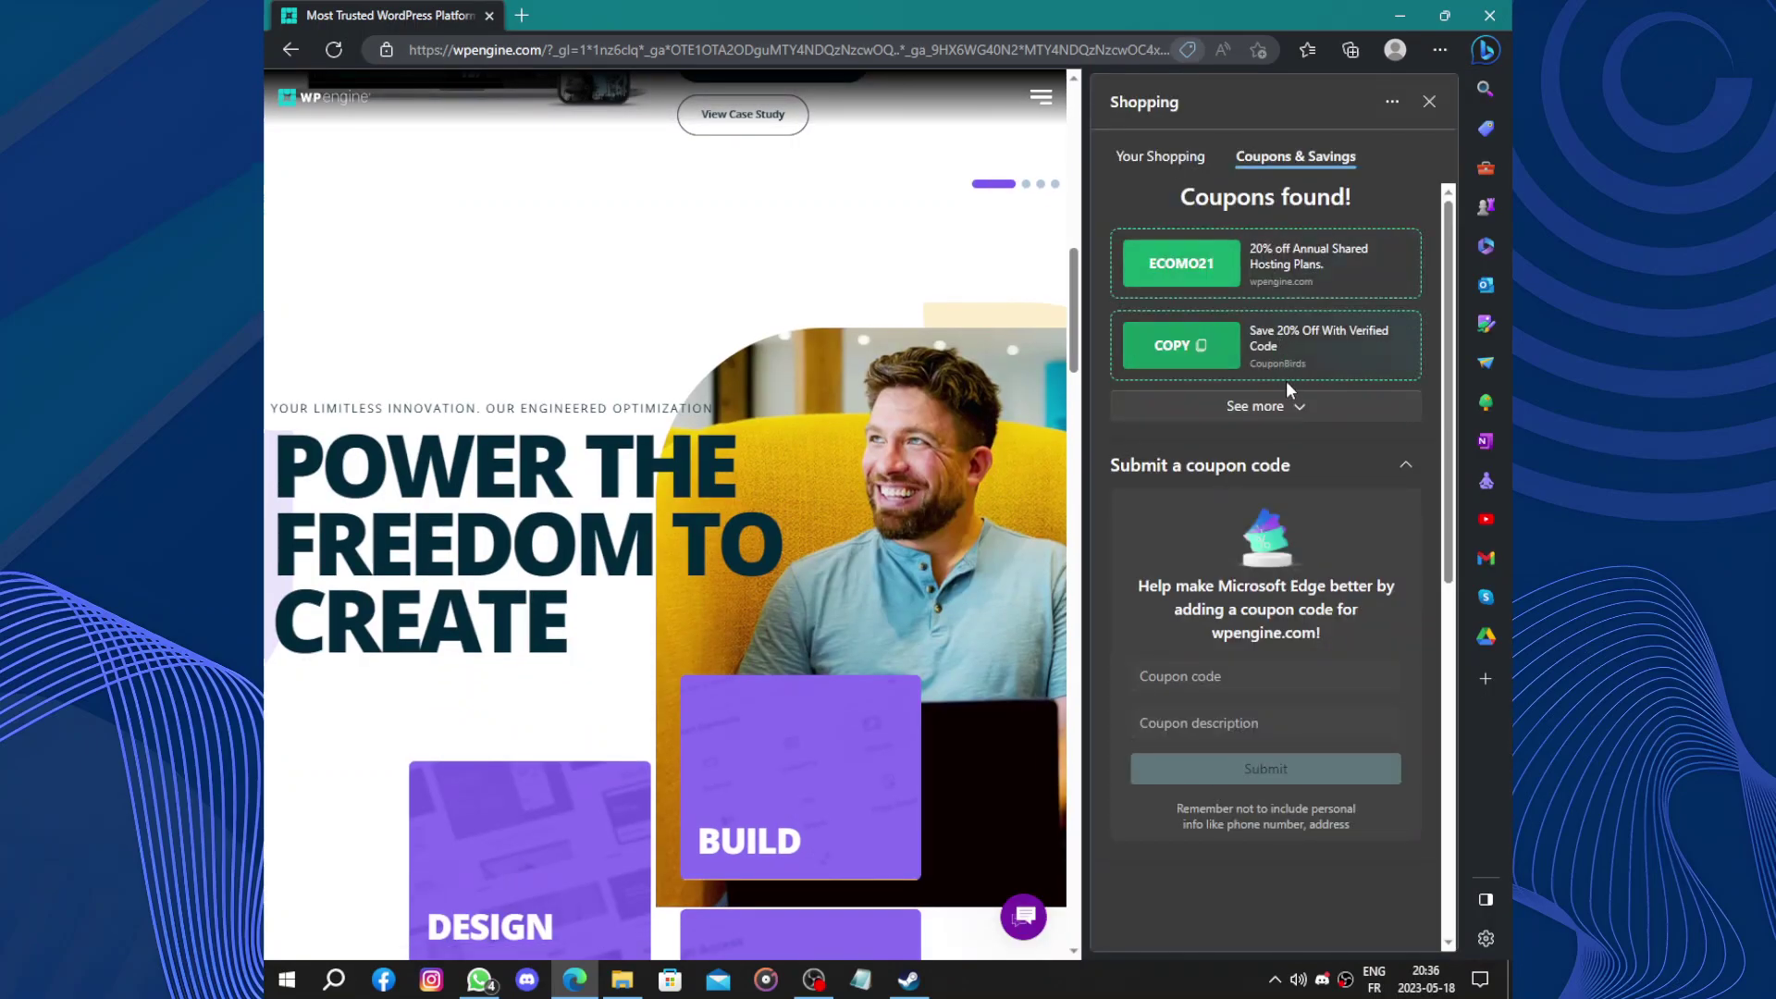
pyautogui.click(1290, 408)
pyautogui.scroll(-10, 1273, 328)
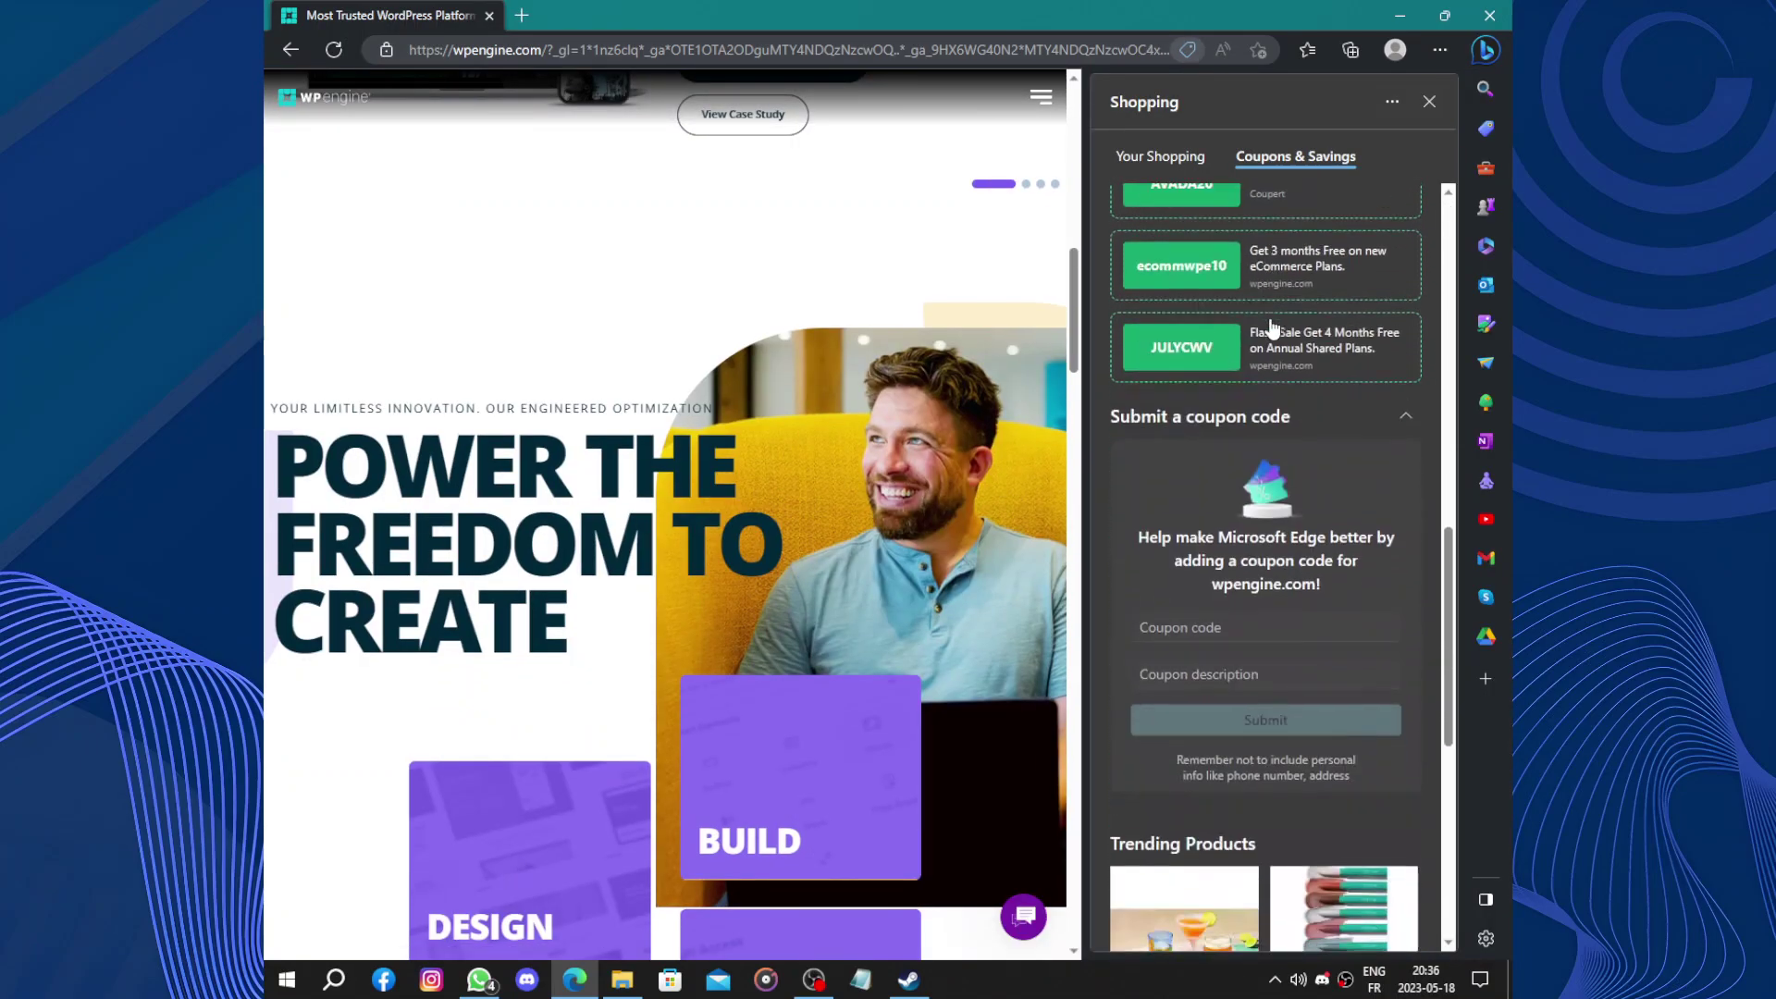
pyautogui.scroll(2, 1273, 329)
pyautogui.scroll(8, 1273, 329)
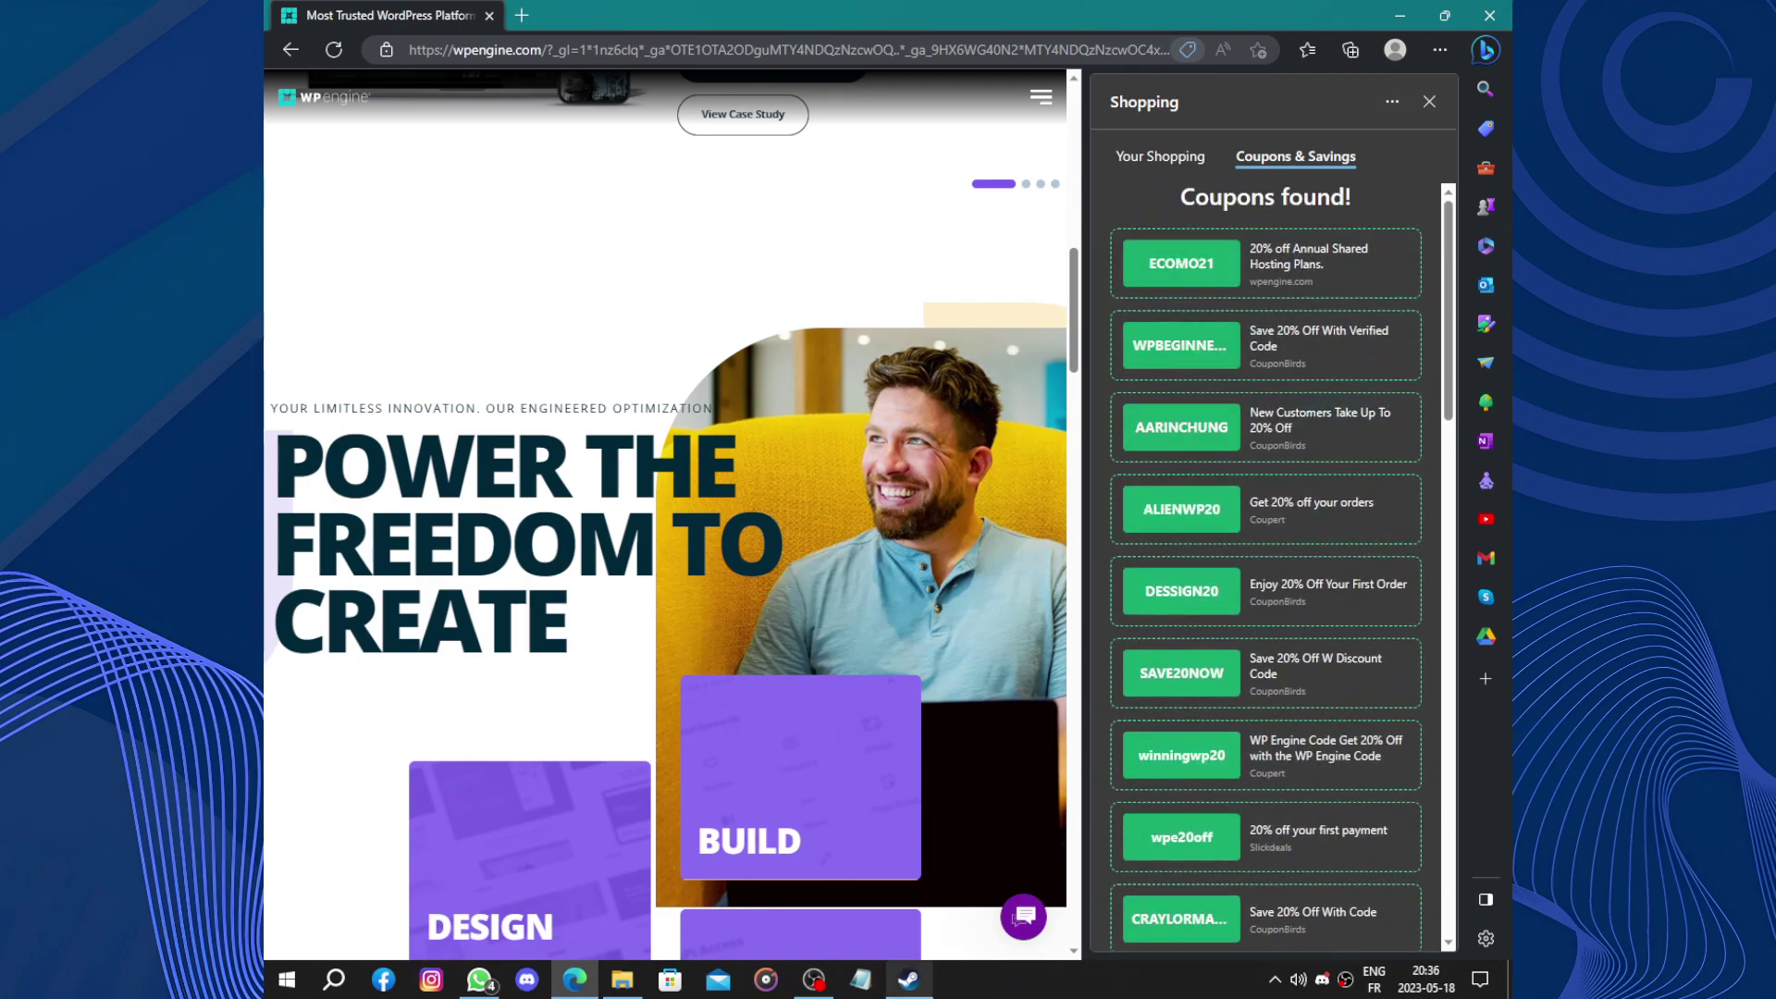
pyautogui.moveTo(582, 982)
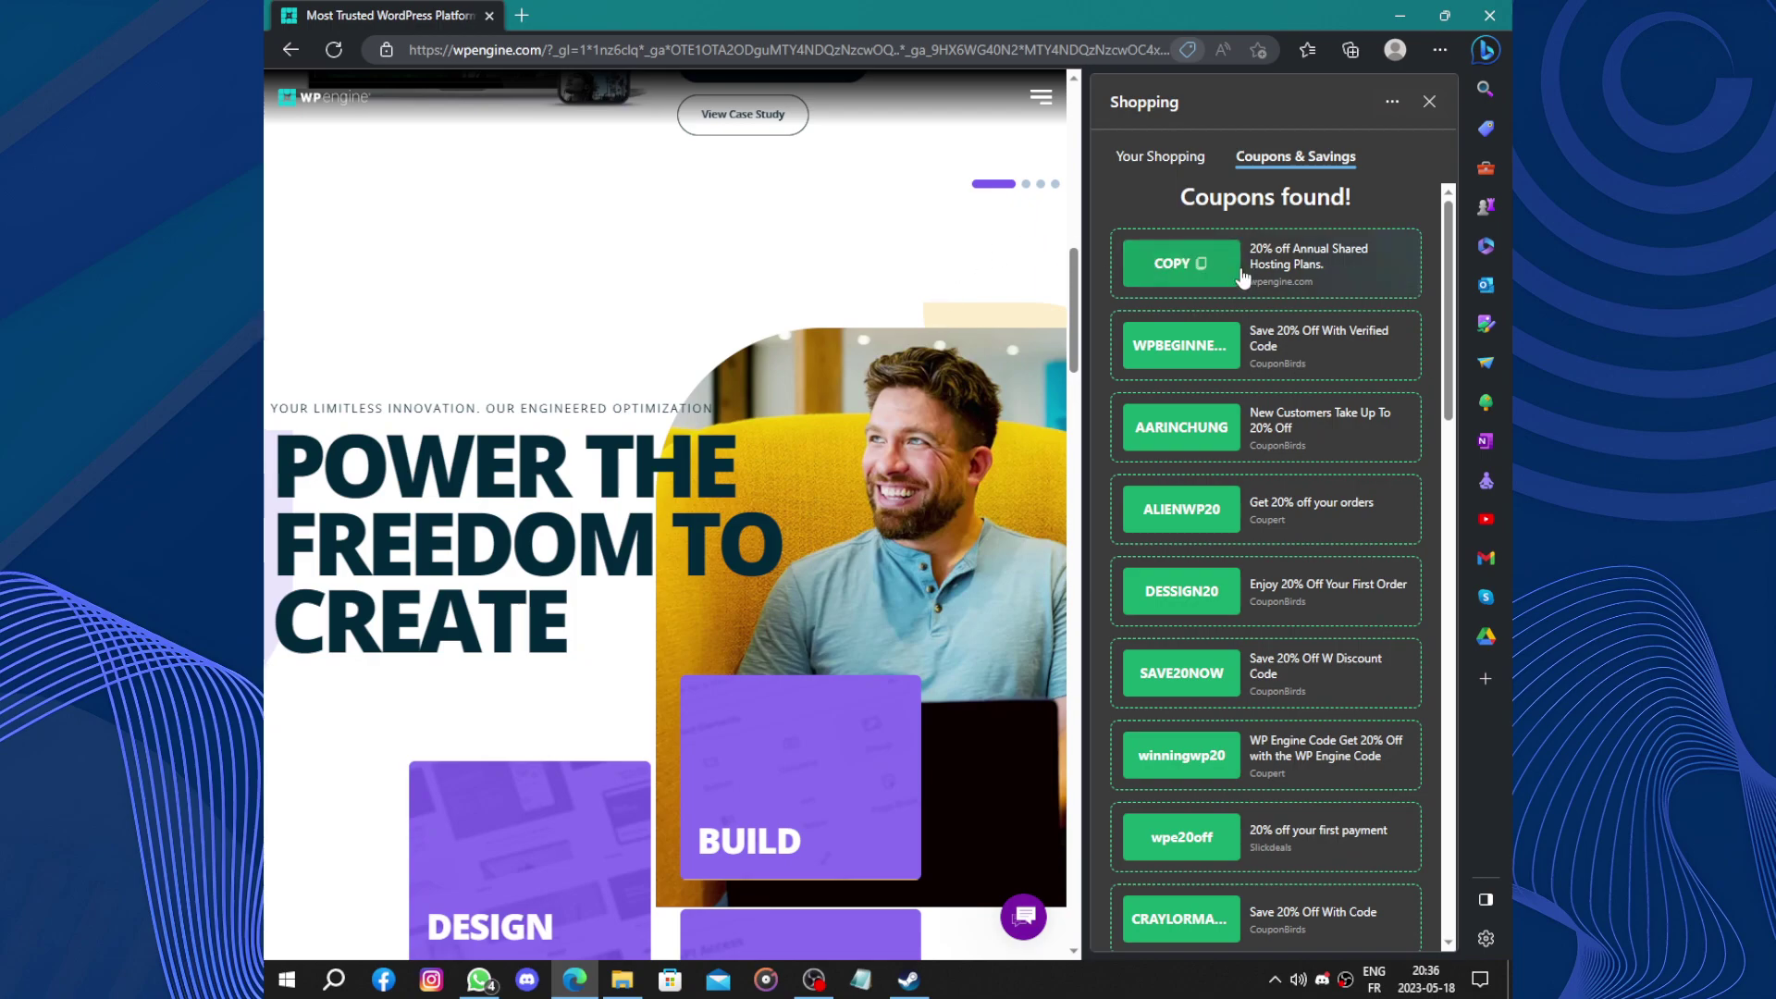
pyautogui.scroll(-10, 1194, 481)
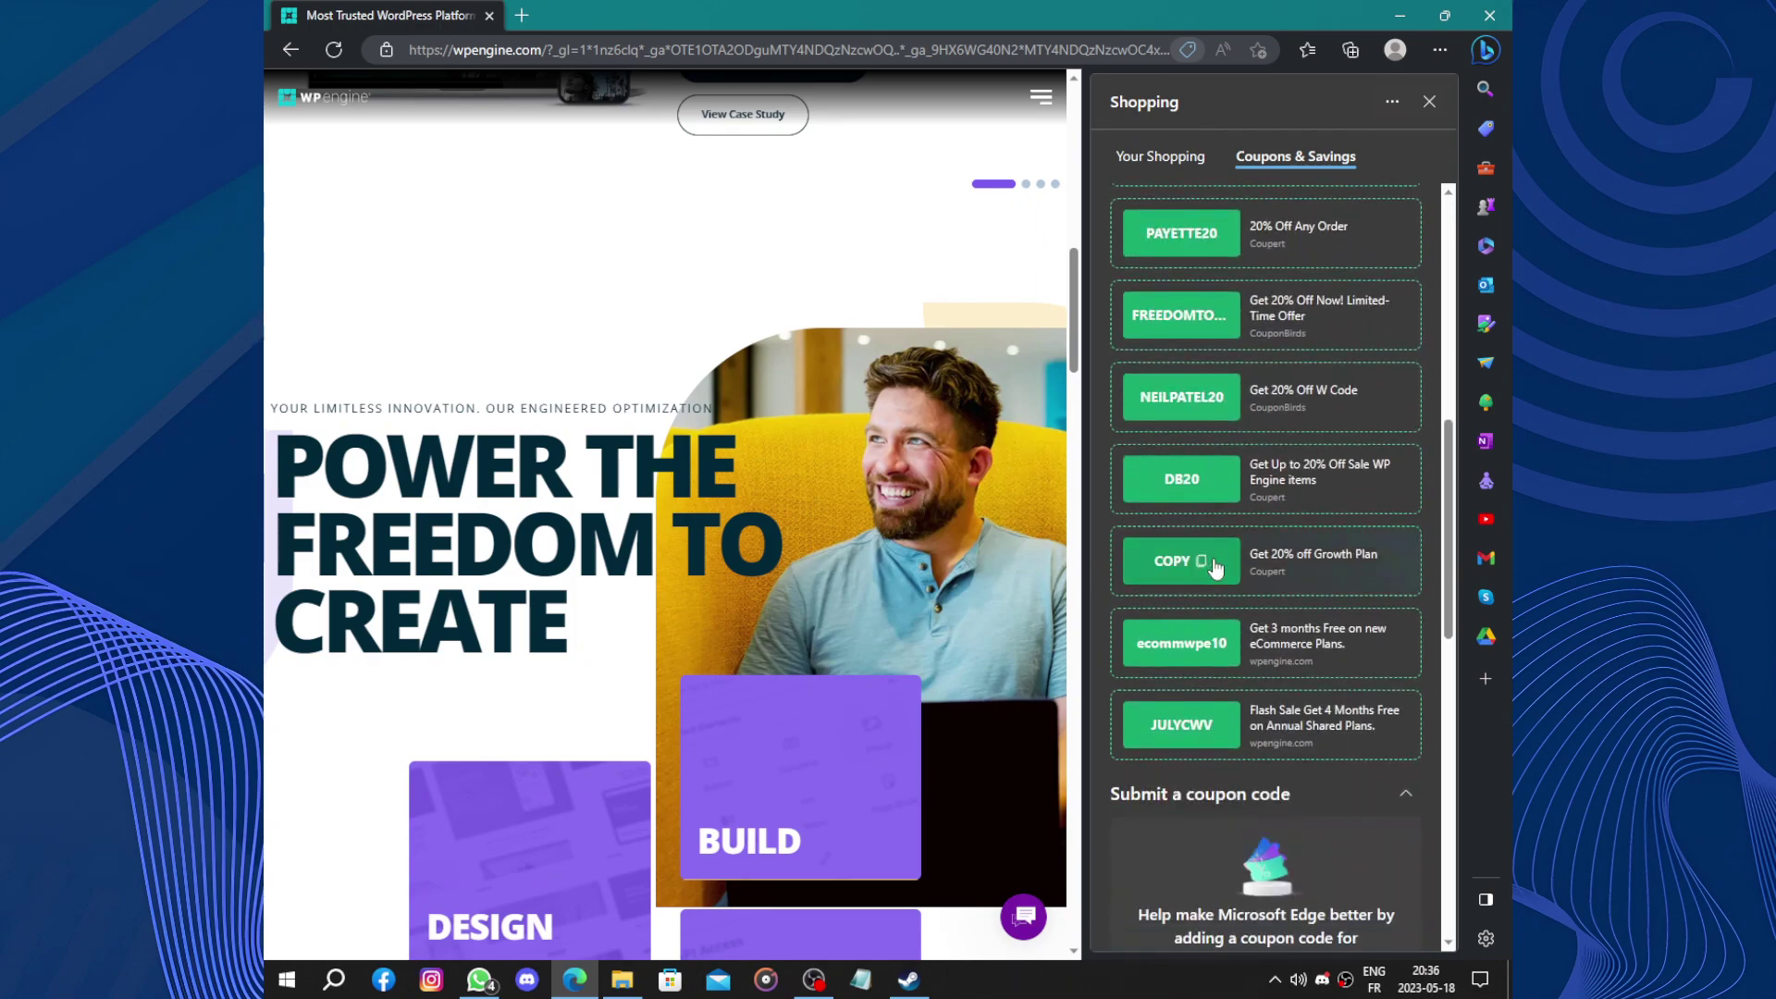
pyautogui.scroll(10, 1231, 597)
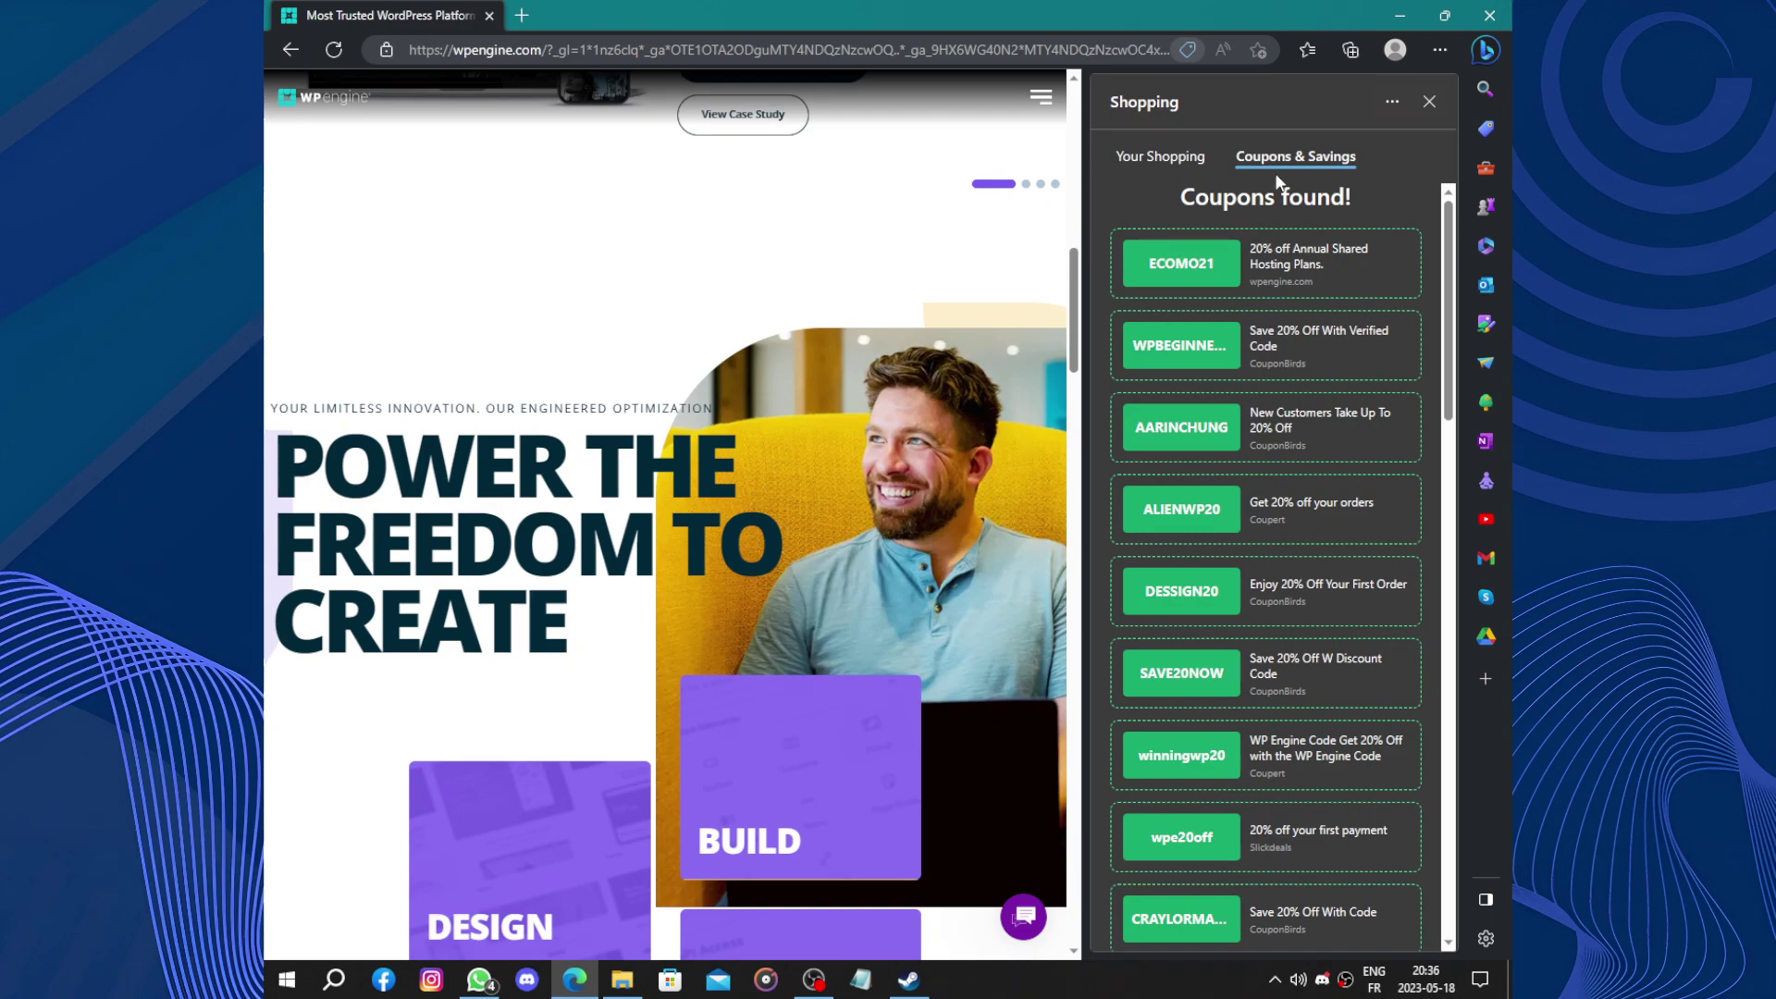
pyautogui.click(1429, 101)
pyautogui.scroll(10, 912, 357)
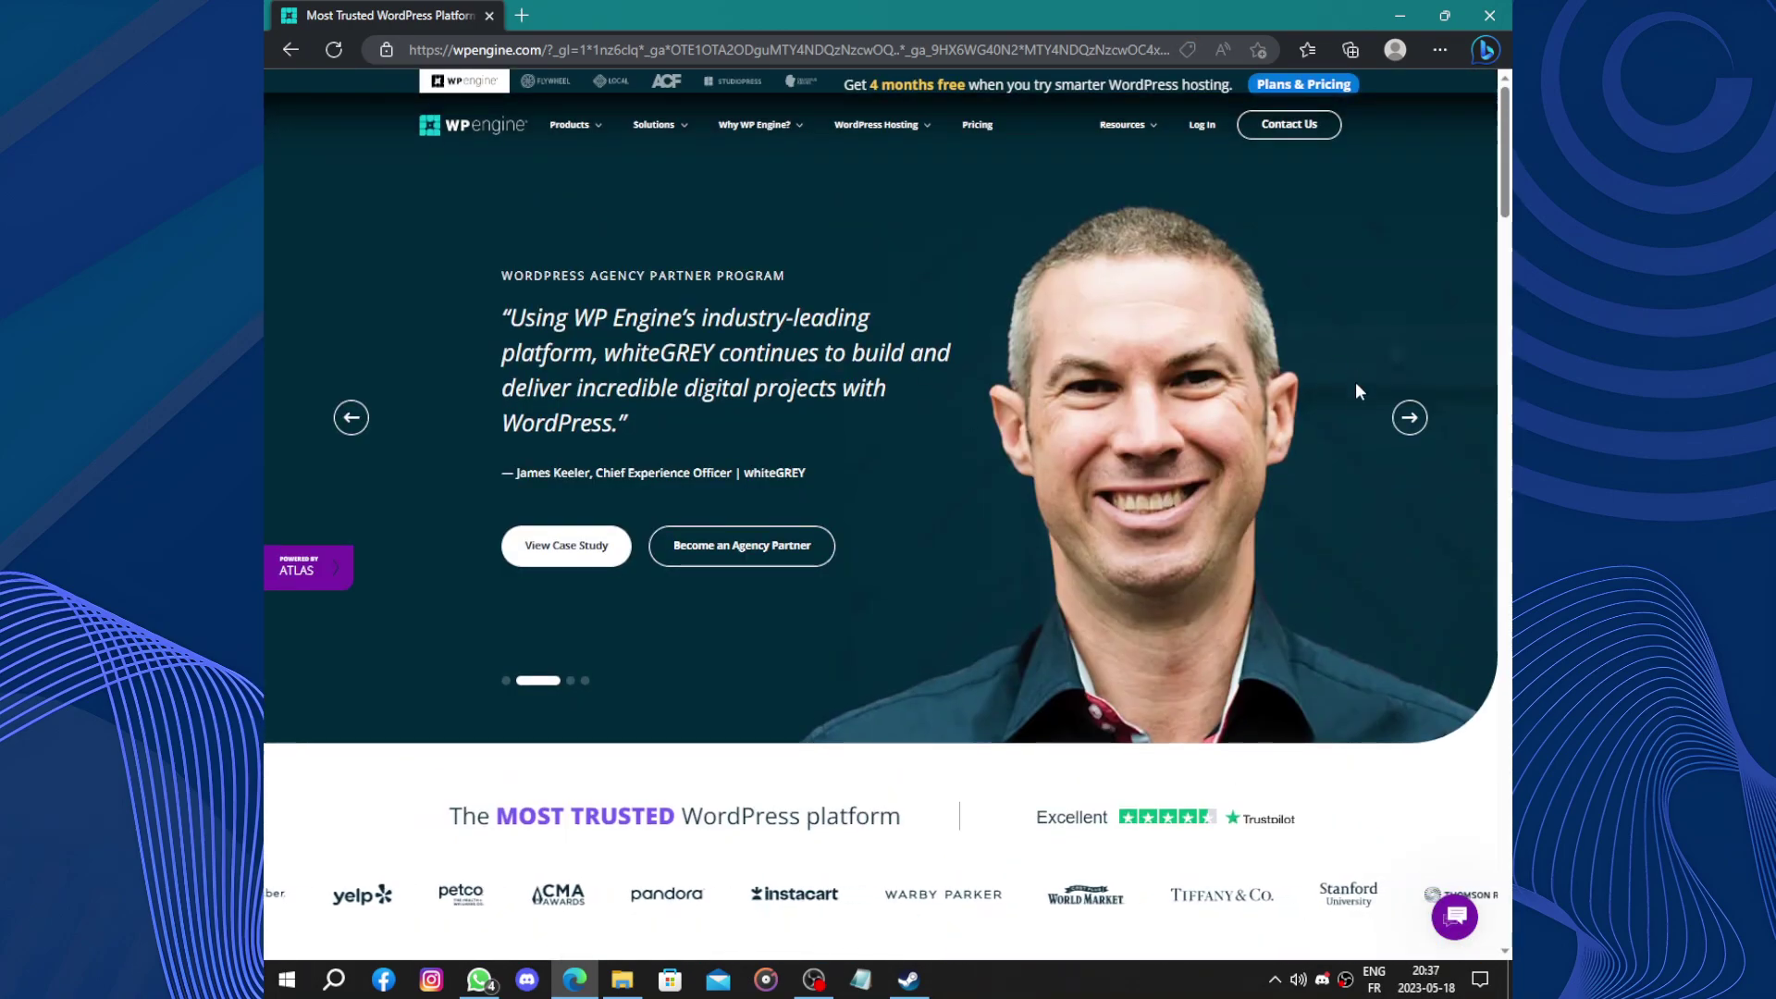
# Advance the hero carousel past the Faust.js slide back to "A SMARTER way to WordPress"
pyautogui.click(1405, 417)
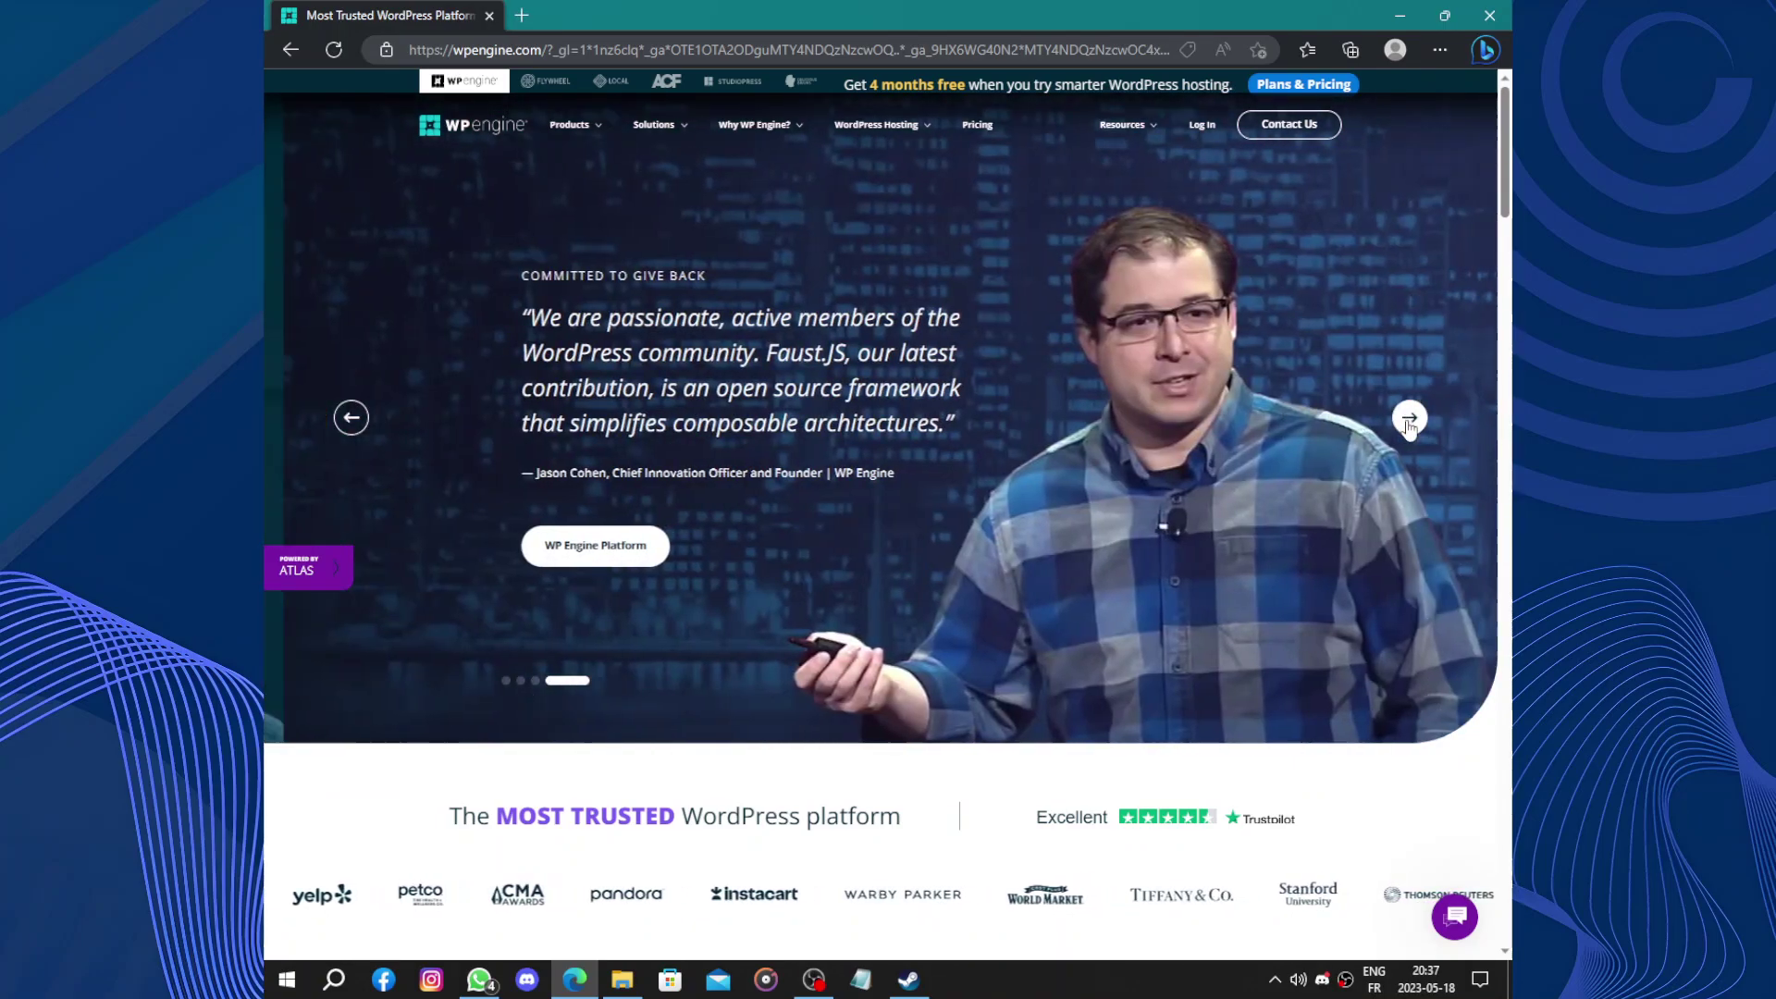
pyautogui.click(1408, 421)
pyautogui.click(1409, 424)
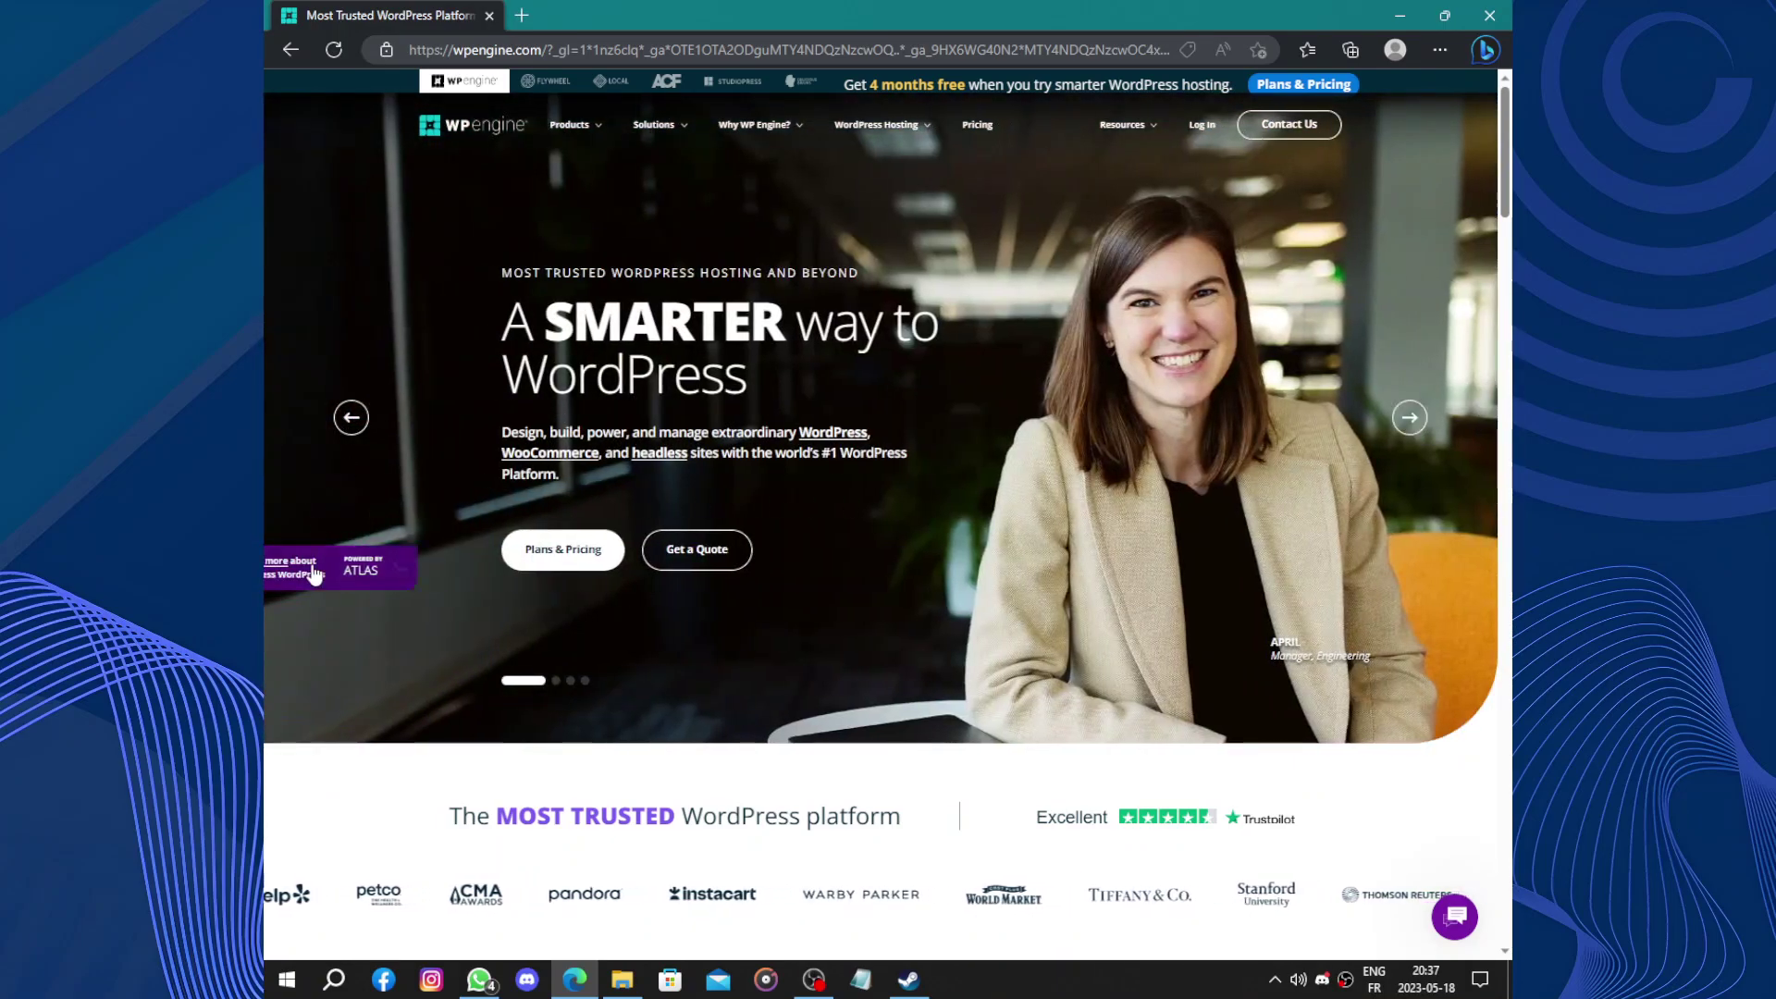